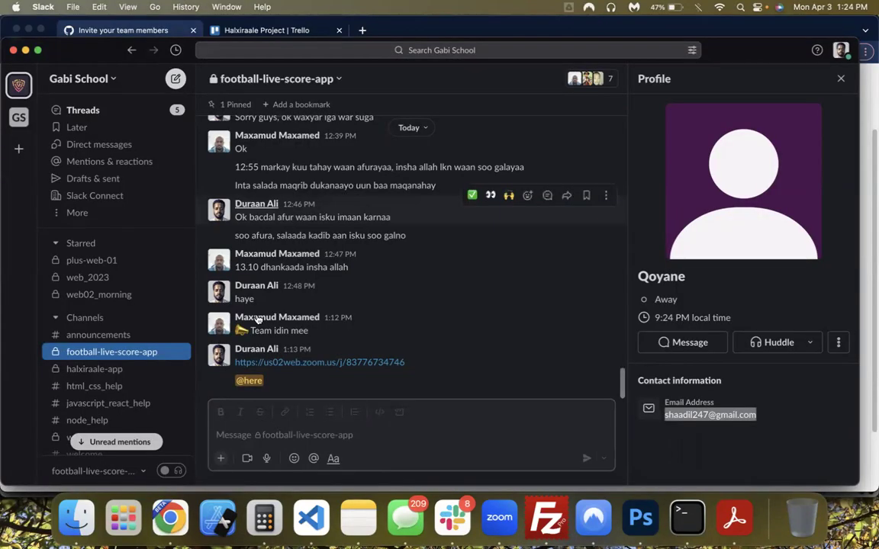
# Copy the first teammate's email from Slack and add it as a GitHub email invite.
pyautogui.click(257, 319)
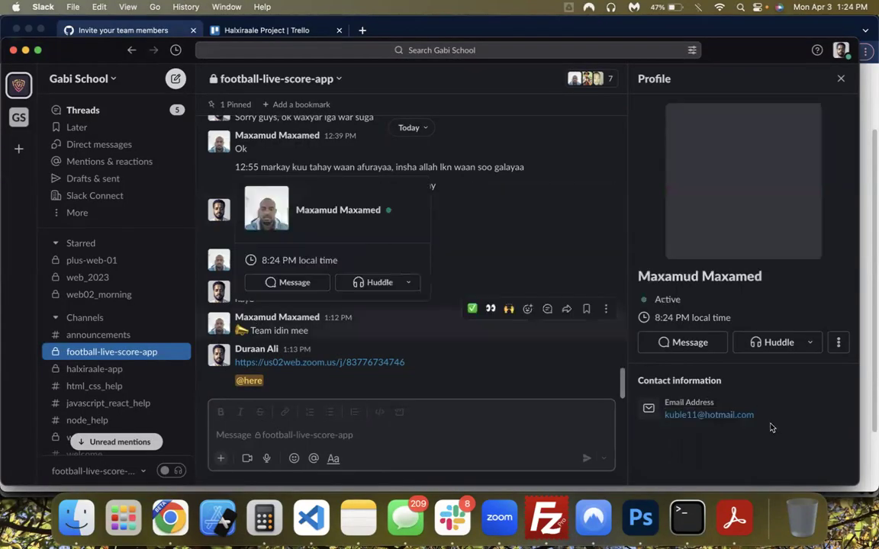
pyautogui.moveTo(754, 416); pyautogui.dragTo(667, 422)
pyautogui.press('super+c')
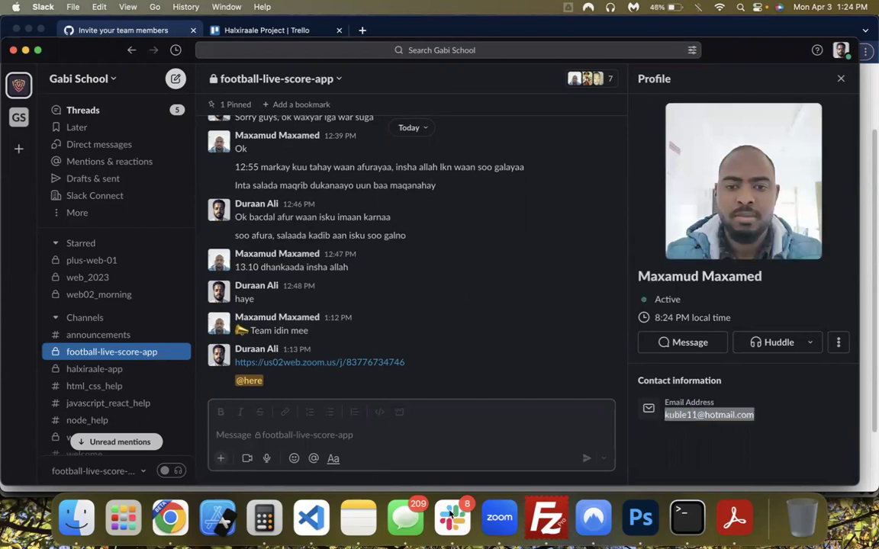
pyautogui.click(184, 524)
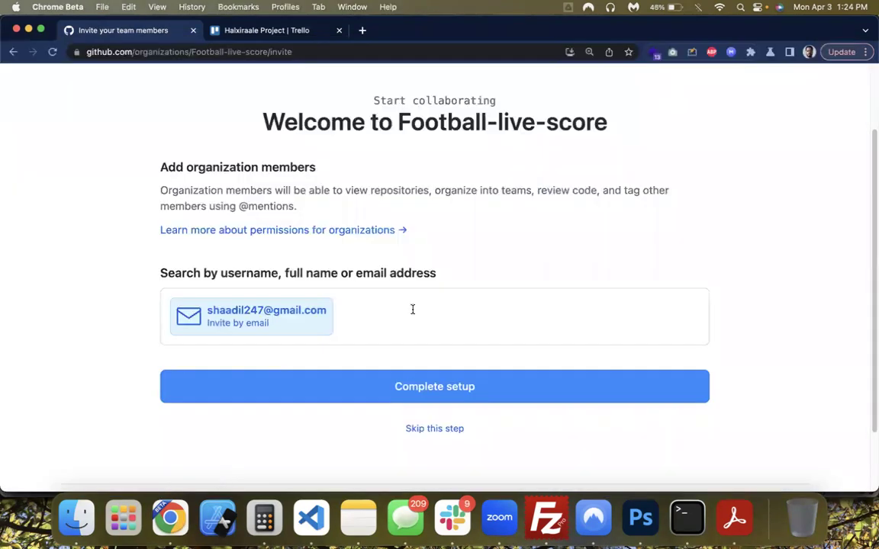
pyautogui.press('super+v')
pyautogui.click(351, 378)
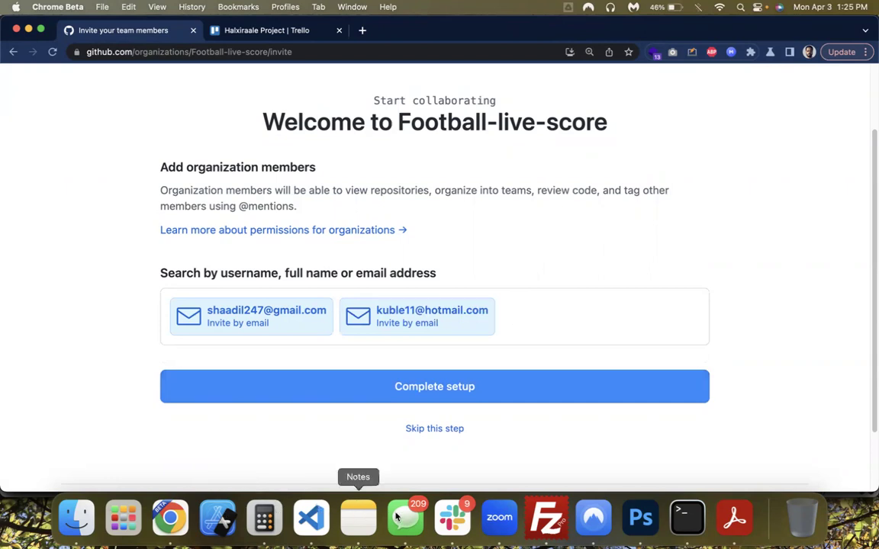
# Add a second teammate's email from the Slack member list as an invite-by-email entry.
pyautogui.click(450, 521)
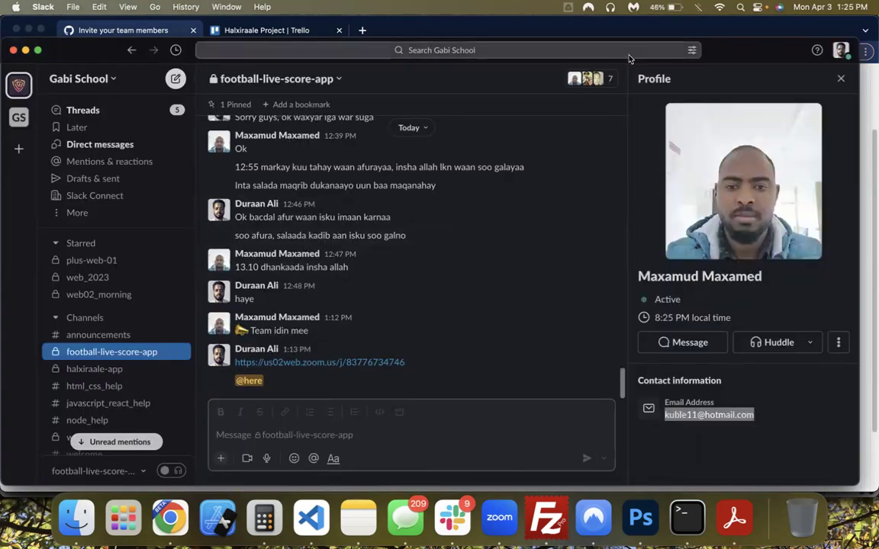
pyautogui.click(592, 80)
pyautogui.click(309, 252)
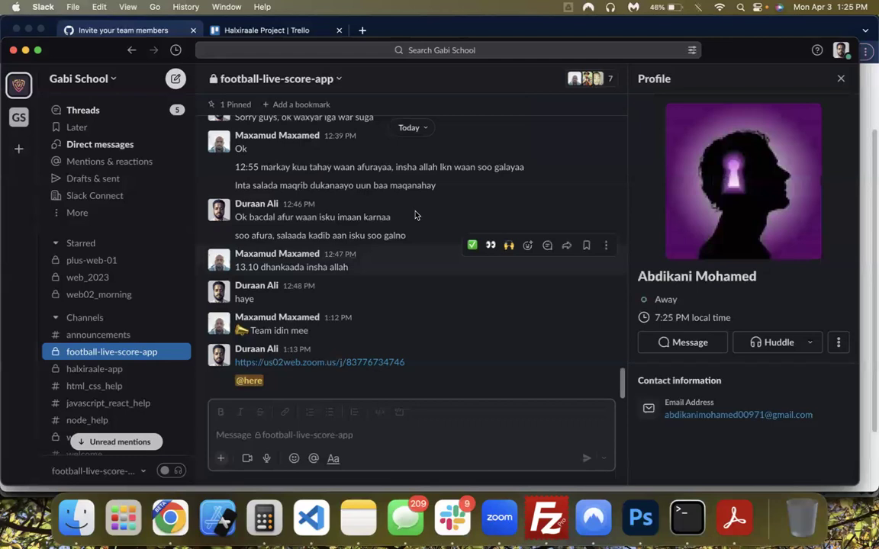
pyautogui.moveTo(786, 415)
pyautogui.click(842, 413)
pyautogui.click(170, 519)
pyautogui.press('super+v')
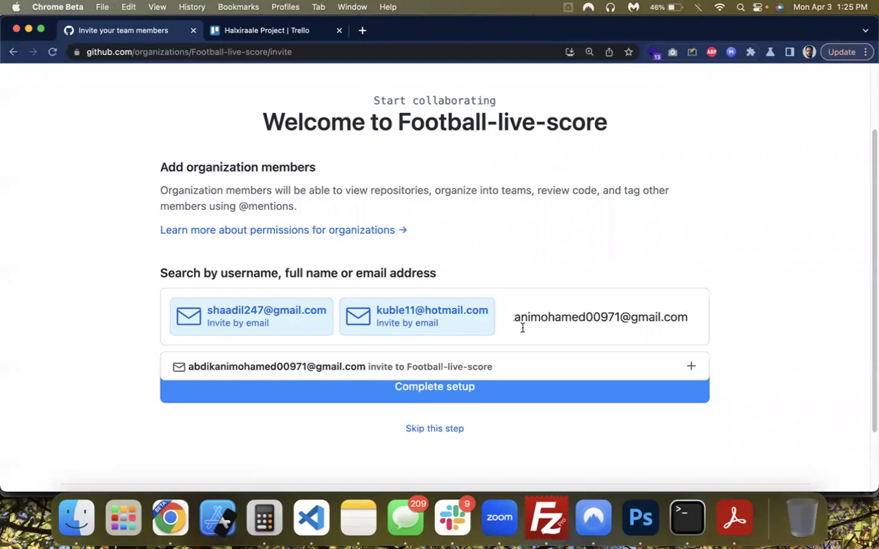
pyautogui.write(',')
pyautogui.press('BackSpace')
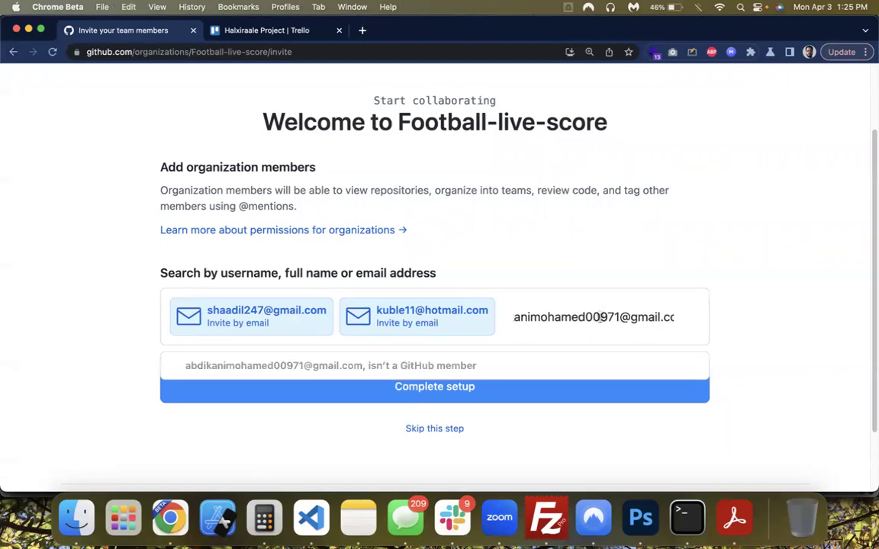
pyautogui.click(460, 369)
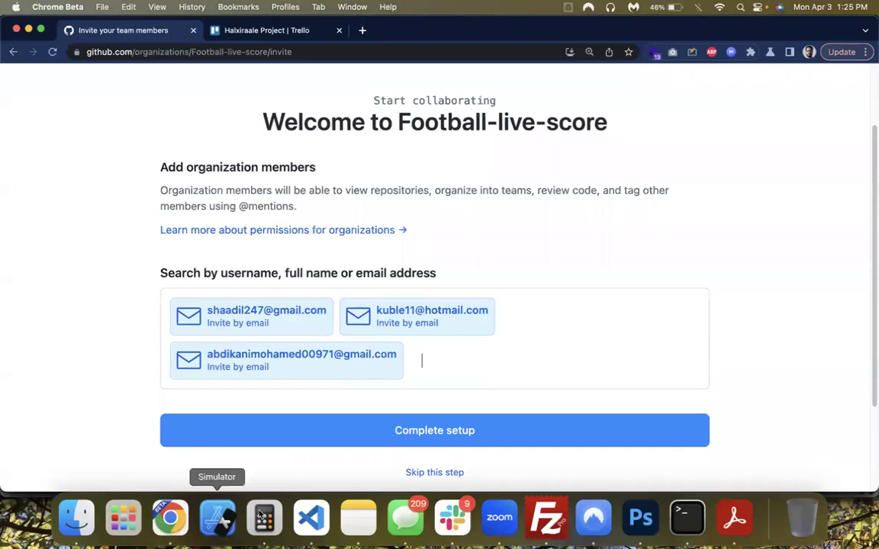
# Copy a third teammate's email from Slack into GitHub's member search field.
pyautogui.click(453, 519)
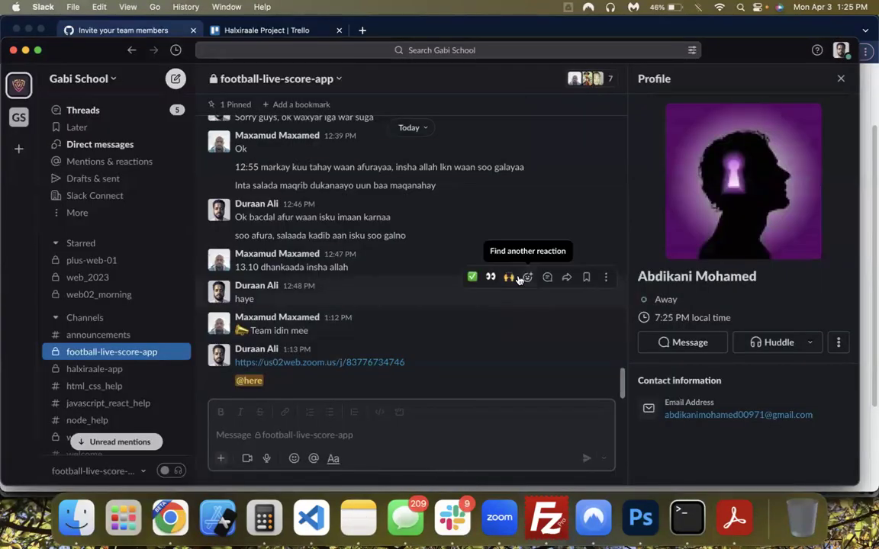
pyautogui.click(588, 79)
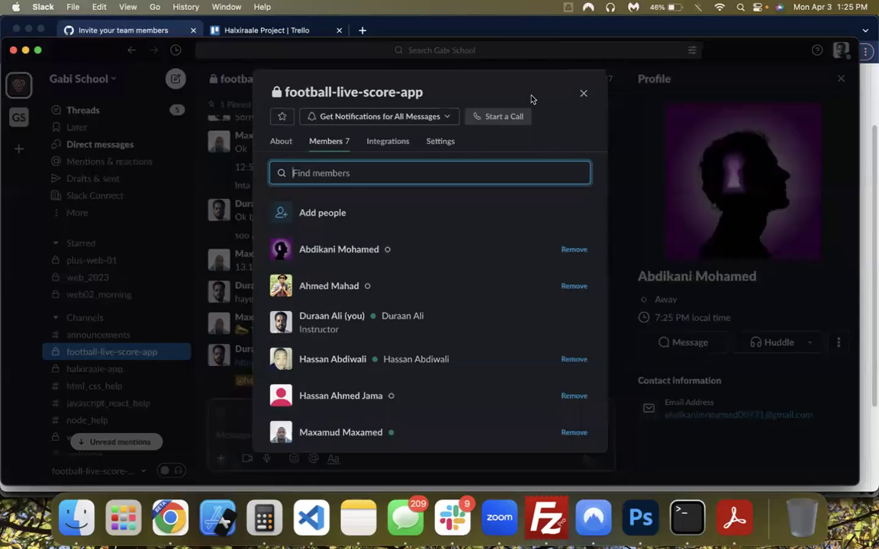
pyautogui.click(347, 287)
pyautogui.click(838, 409)
pyautogui.click(170, 519)
pyautogui.press('super+v')
# Complete setup and confirm access with the SMS authentication code.
pyautogui.press('Return')
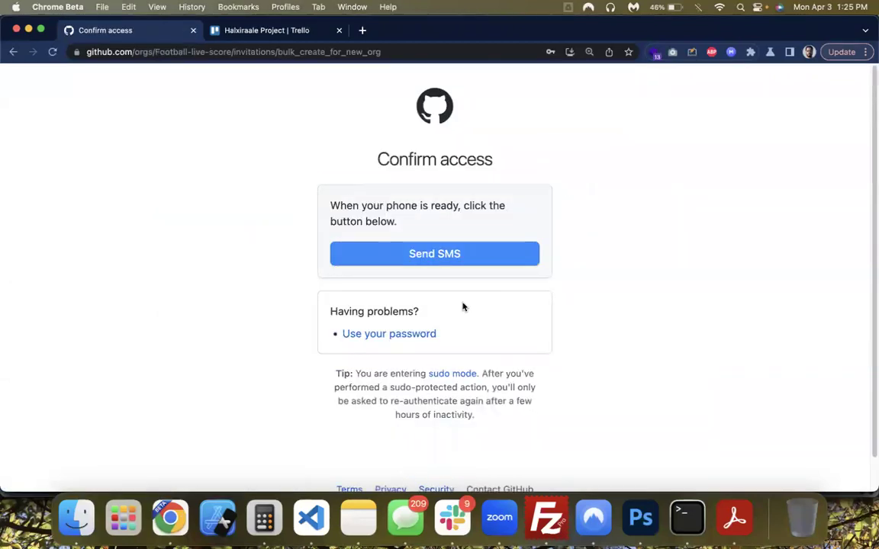
pyautogui.click(439, 260)
pyautogui.click(416, 273)
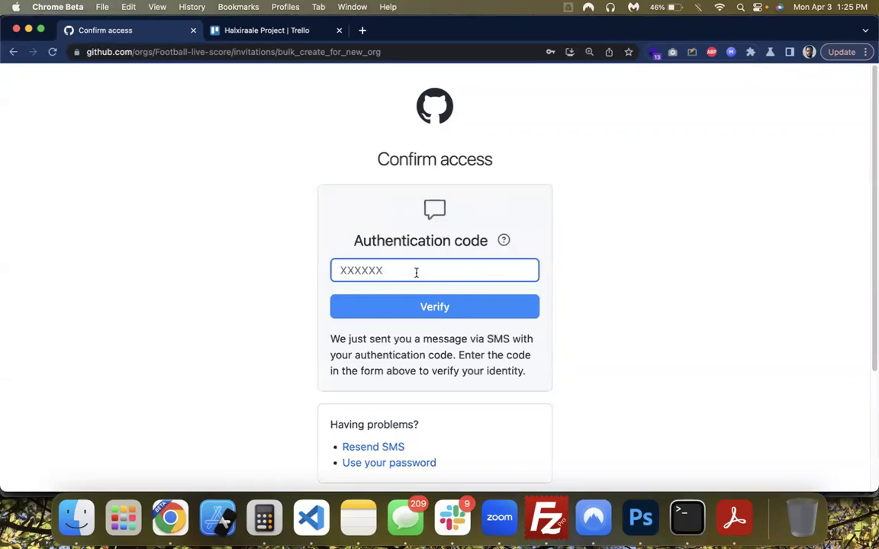
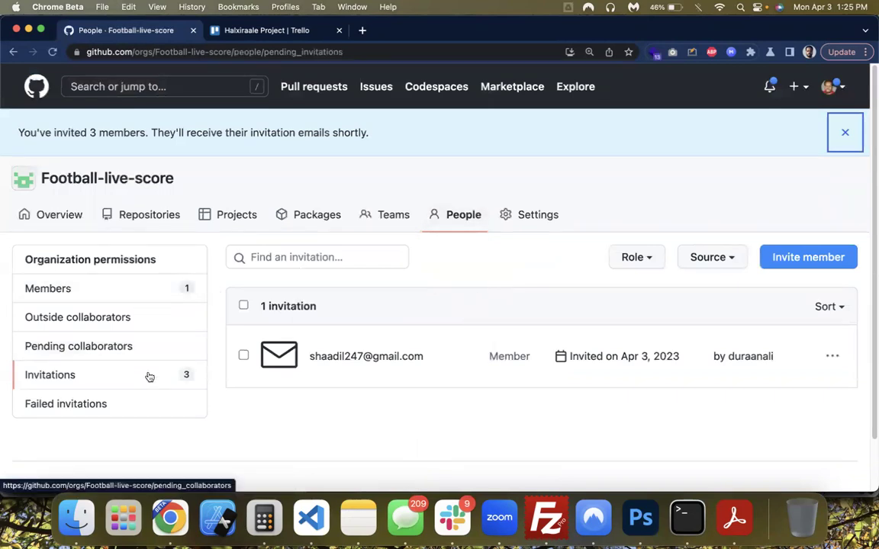
# Start a GitHub invitation for another teammate's email copied from Slack.
pyautogui.click(820, 257)
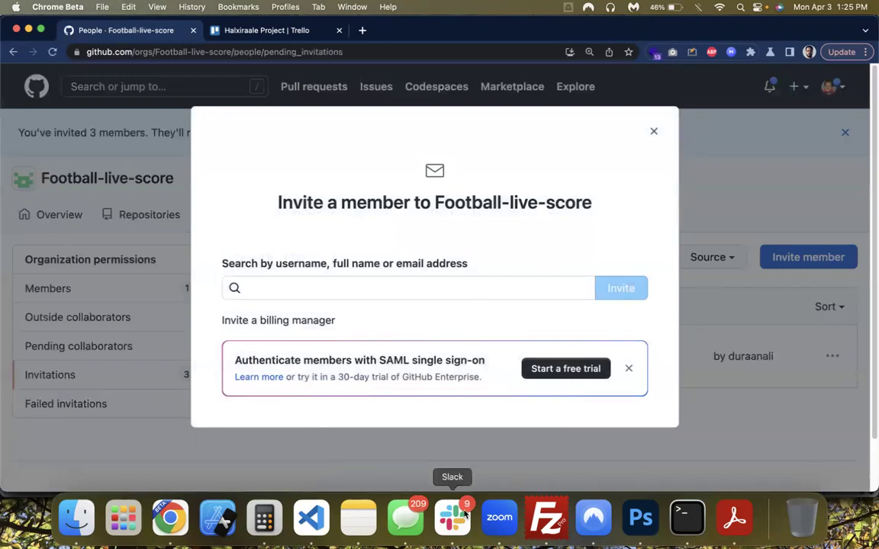
pyautogui.click(453, 517)
pyautogui.click(595, 77)
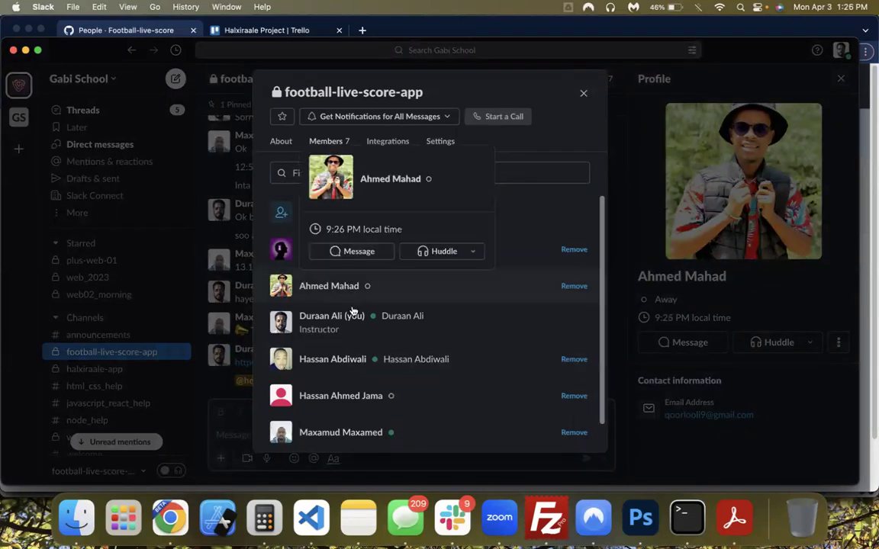
pyautogui.click(337, 362)
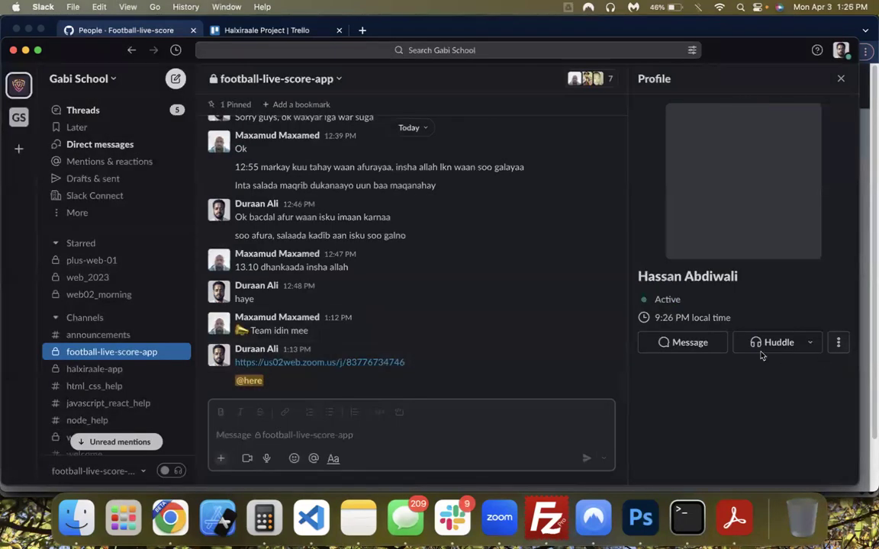
pyautogui.click(840, 409)
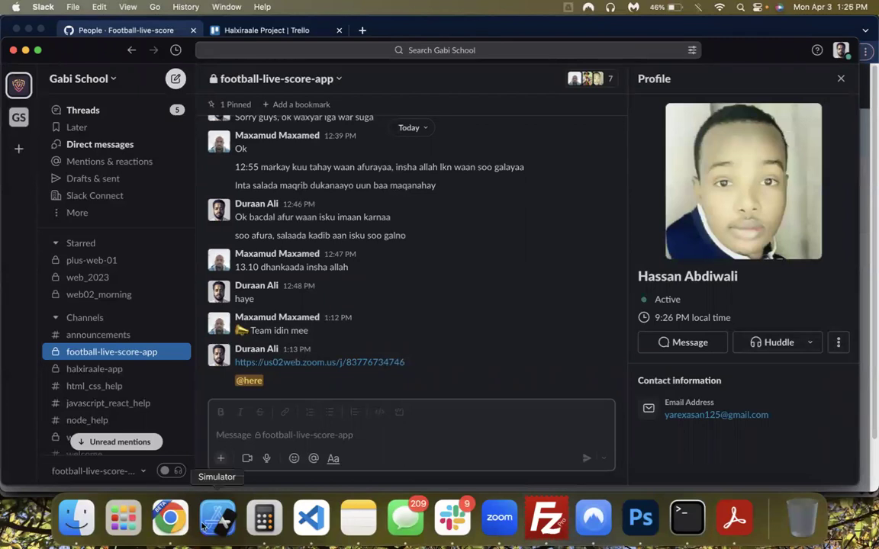
pyautogui.click(169, 517)
pyautogui.click(446, 287)
pyautogui.press('super+v')
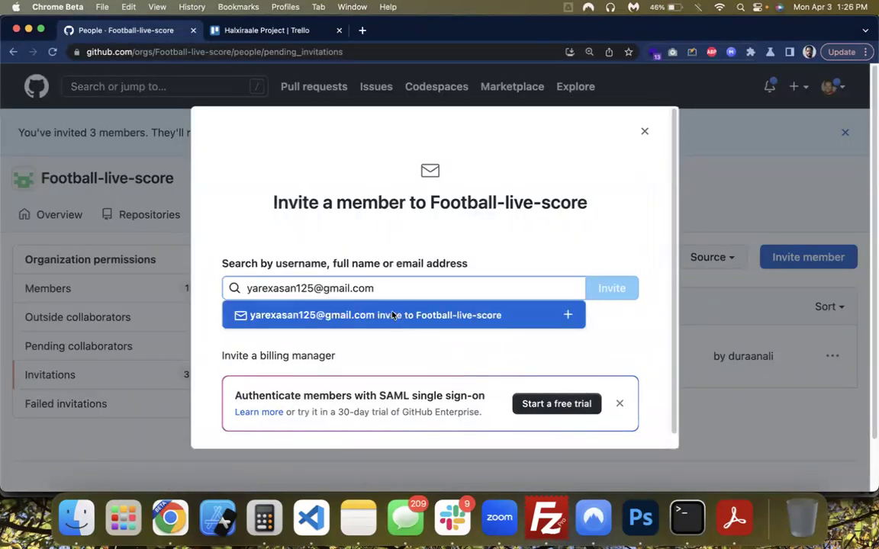
pyautogui.click(394, 314)
pyautogui.click(630, 293)
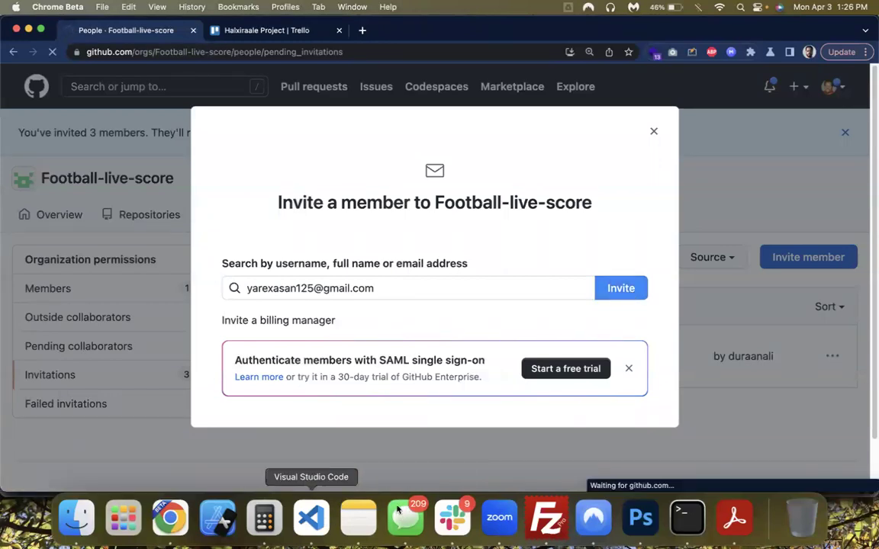
# Copy the next teammate's email and set the pending invitee's role to Owner.
pyautogui.click(452, 515)
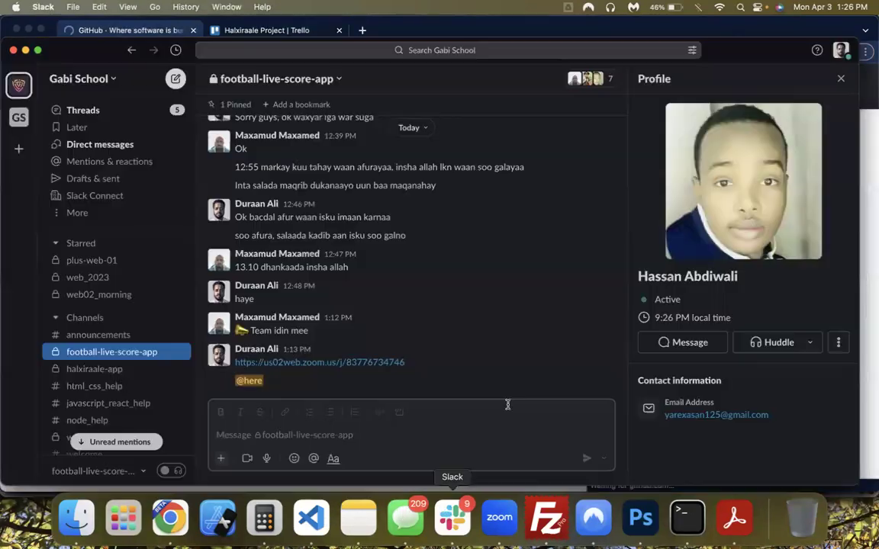
pyautogui.click(590, 79)
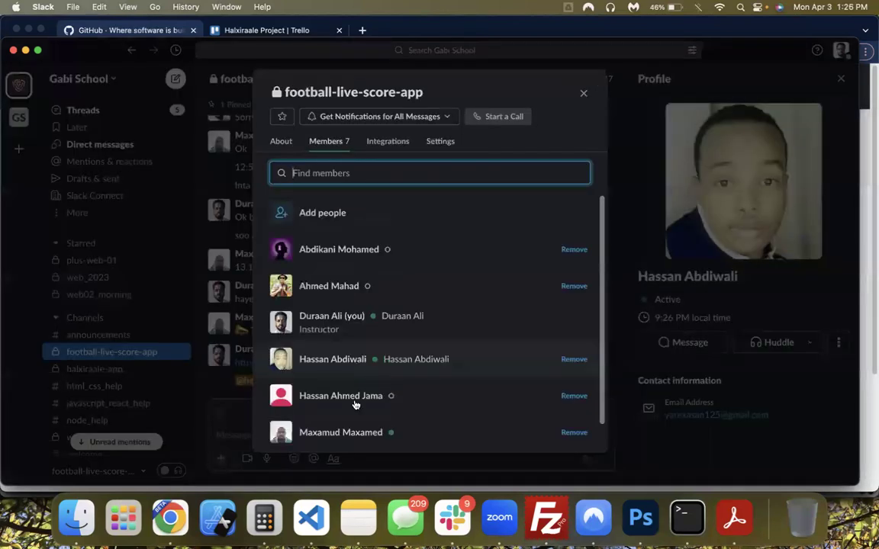
pyautogui.scroll(-2, 355, 404)
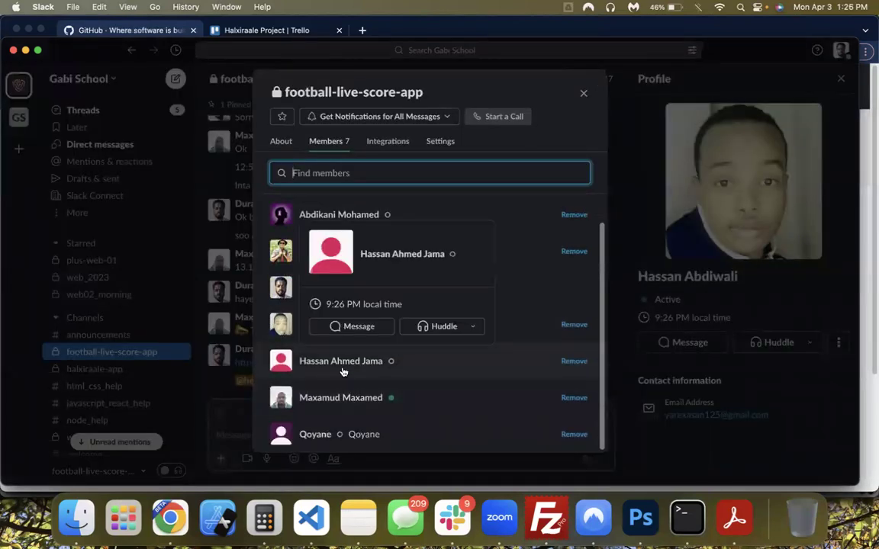
pyautogui.click(343, 372)
pyautogui.click(838, 410)
pyautogui.click(170, 519)
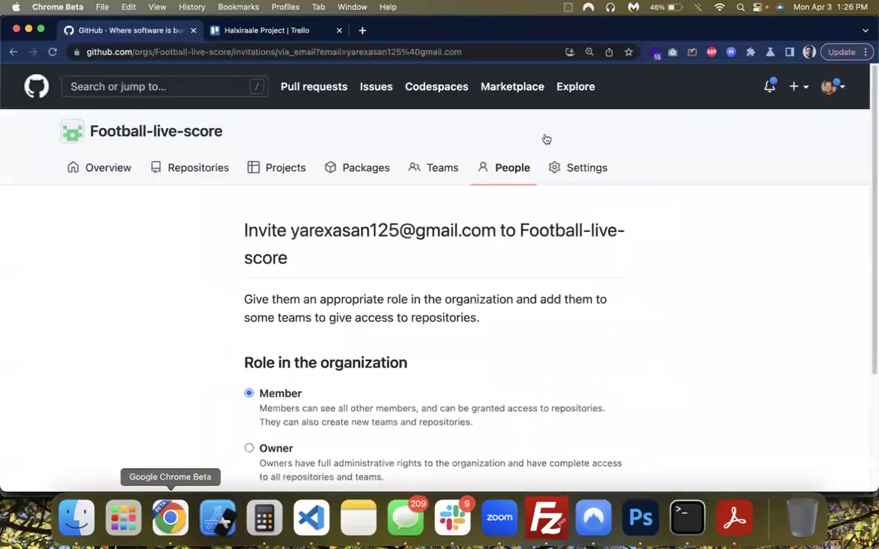
pyautogui.scroll(-4, 303, 316)
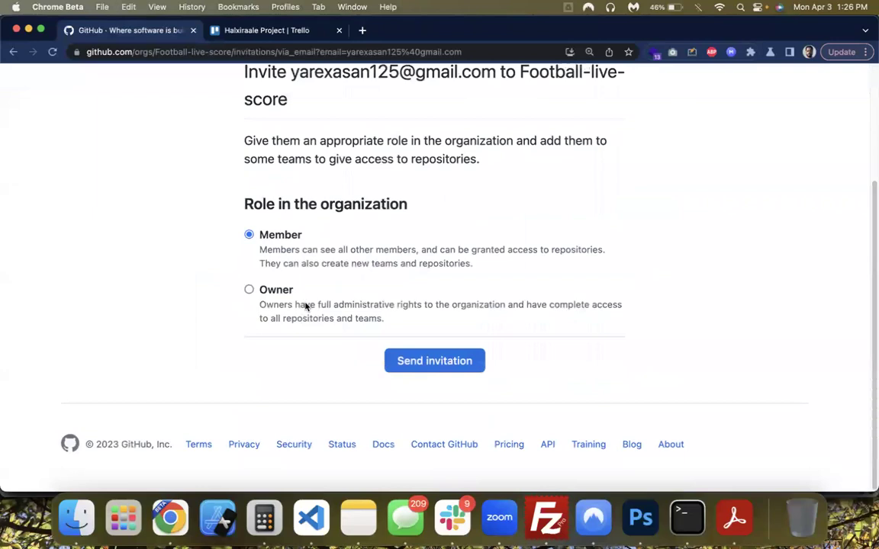
pyautogui.click(250, 291)
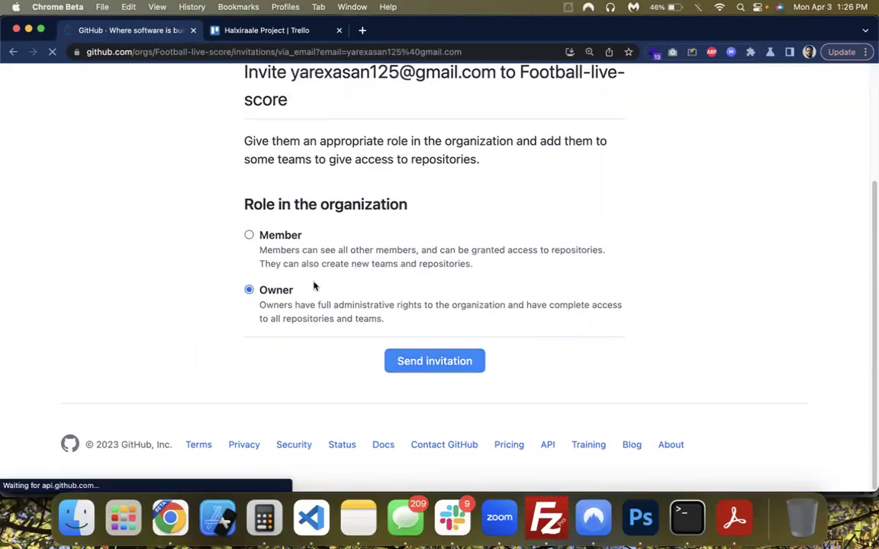
# Invite the next teammate by email as Owner and view the pending invitations list.
pyautogui.click(791, 257)
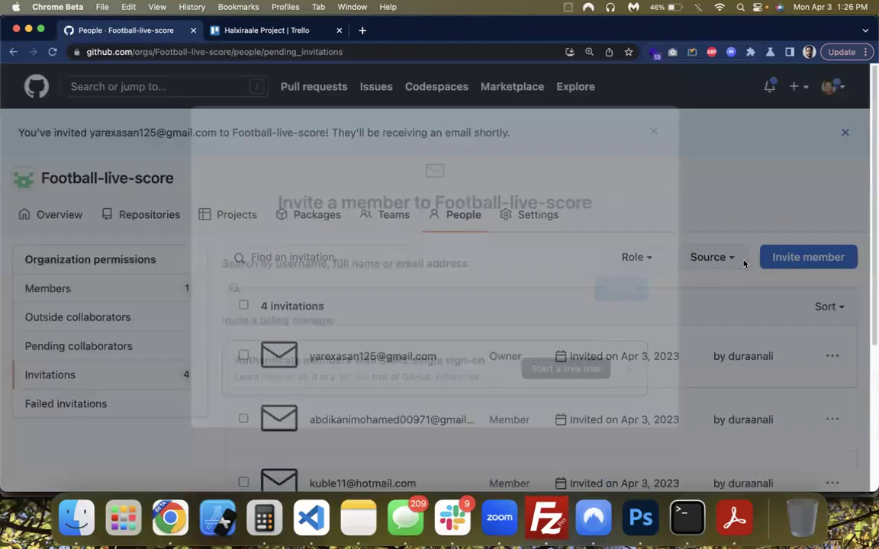
pyautogui.click(369, 284)
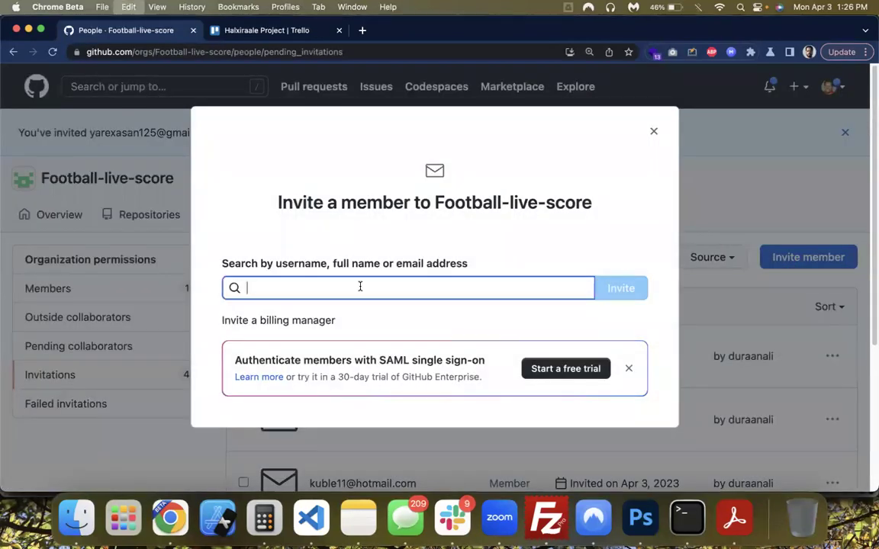
pyautogui.press('super+v')
pyautogui.click(416, 315)
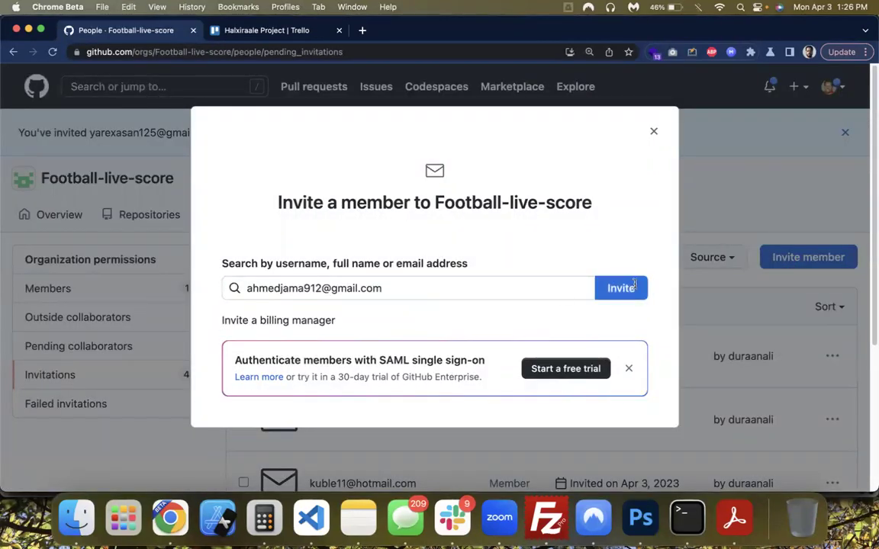
pyautogui.click(599, 289)
pyautogui.scroll(-4, 249, 287)
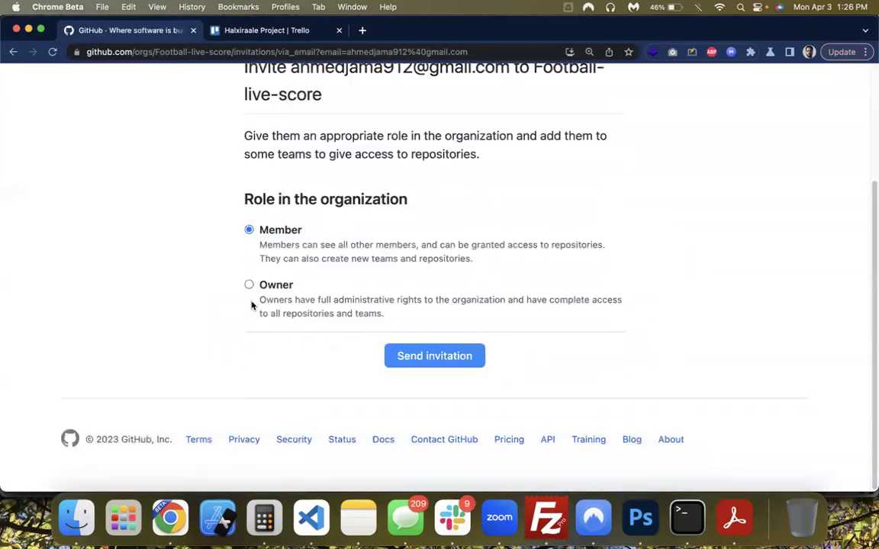
pyautogui.click(249, 289)
pyautogui.click(448, 374)
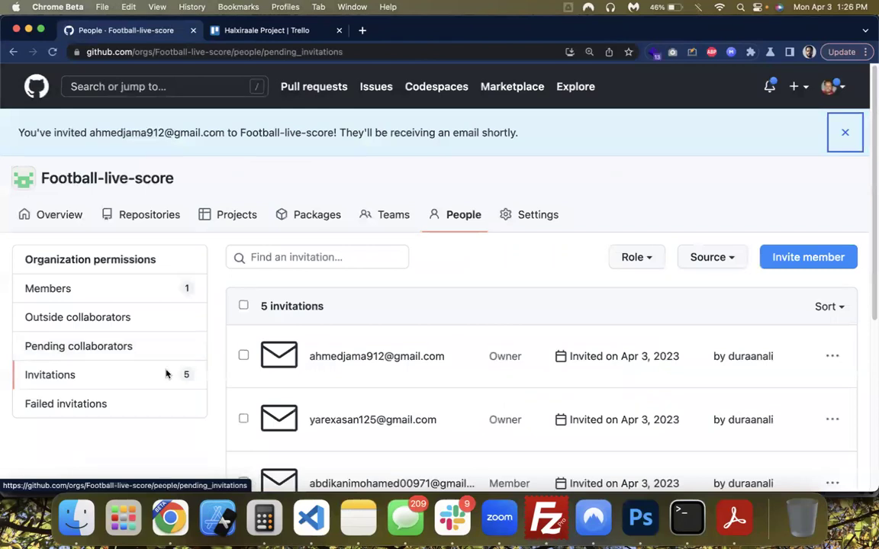
pyautogui.click(167, 373)
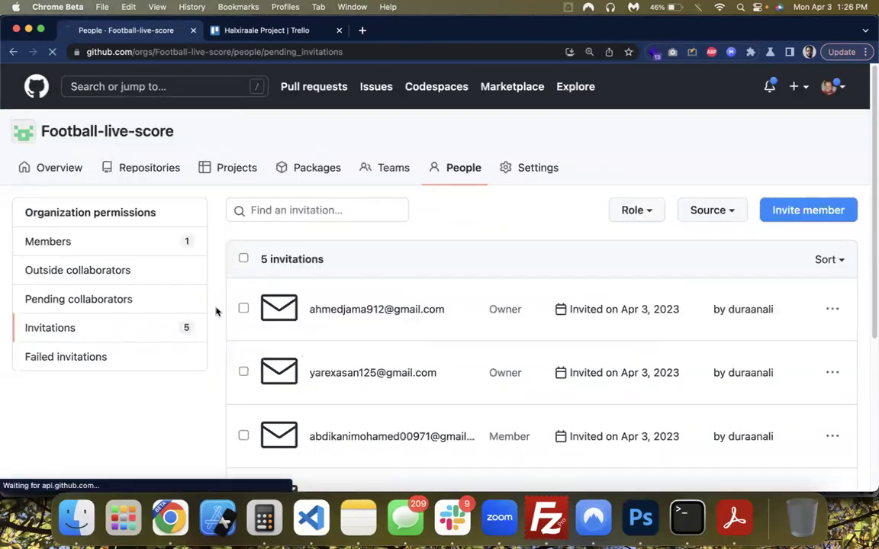
# Change the third pending invitation's role from Member to Owner.
pyautogui.scroll(-3, 490, 300)
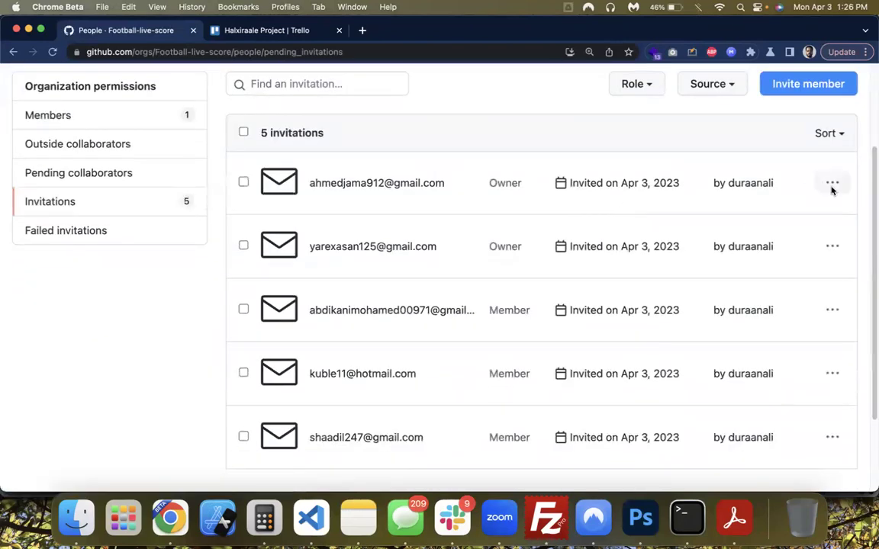
pyautogui.click(832, 183)
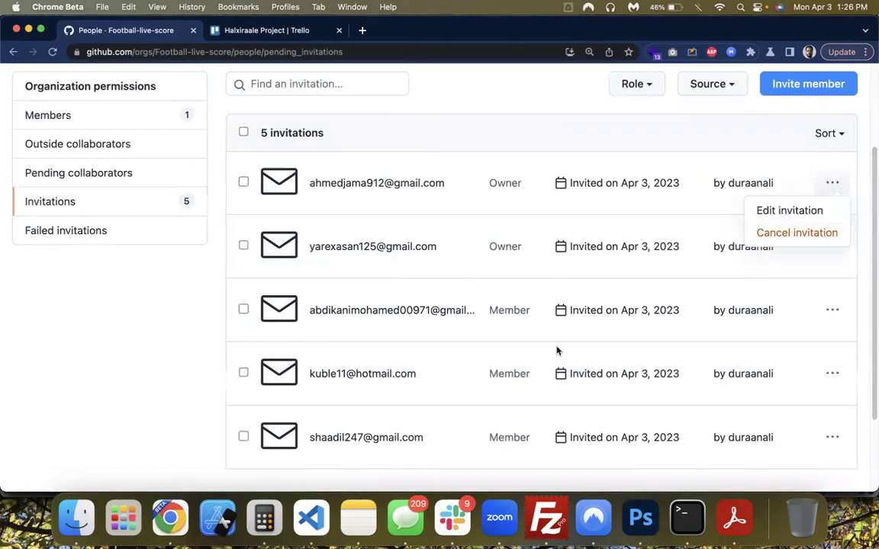
pyautogui.click(839, 309)
pyautogui.click(835, 313)
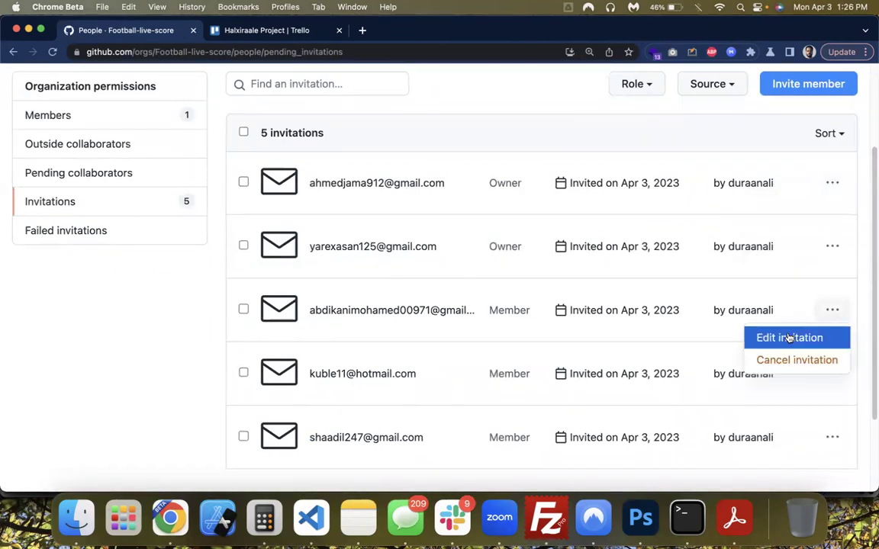
pyautogui.click(780, 338)
pyautogui.scroll(-5, 377, 373)
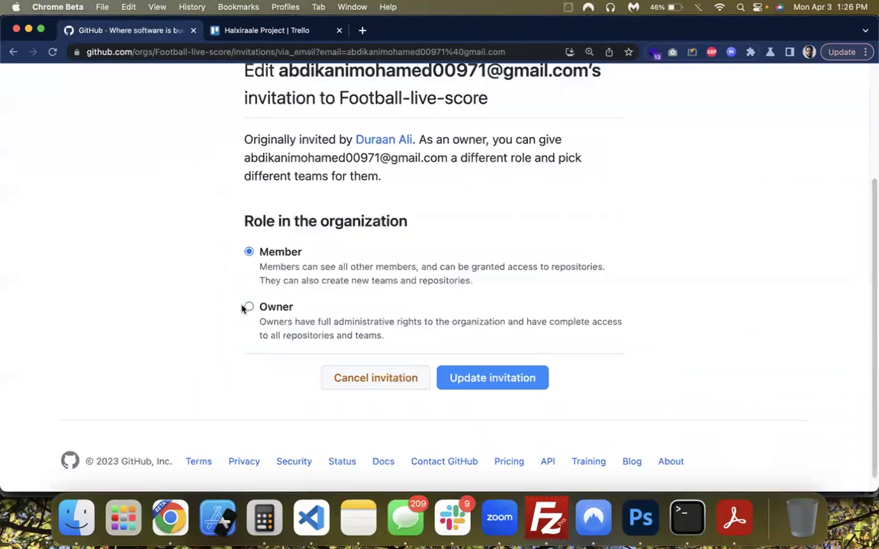
pyautogui.click(514, 385)
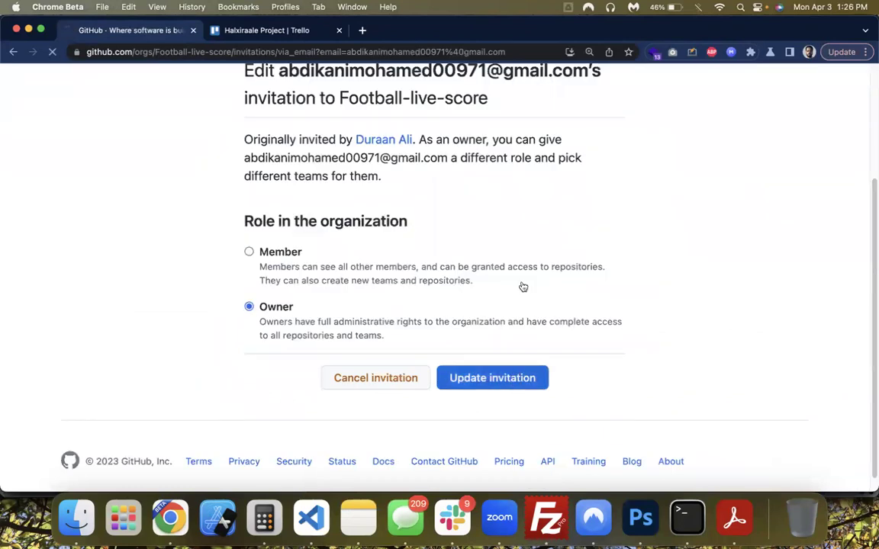
# Edit the fourth and last invitations, setting the last invitee to Owner and saving.
pyautogui.scroll(-8, 479, 356)
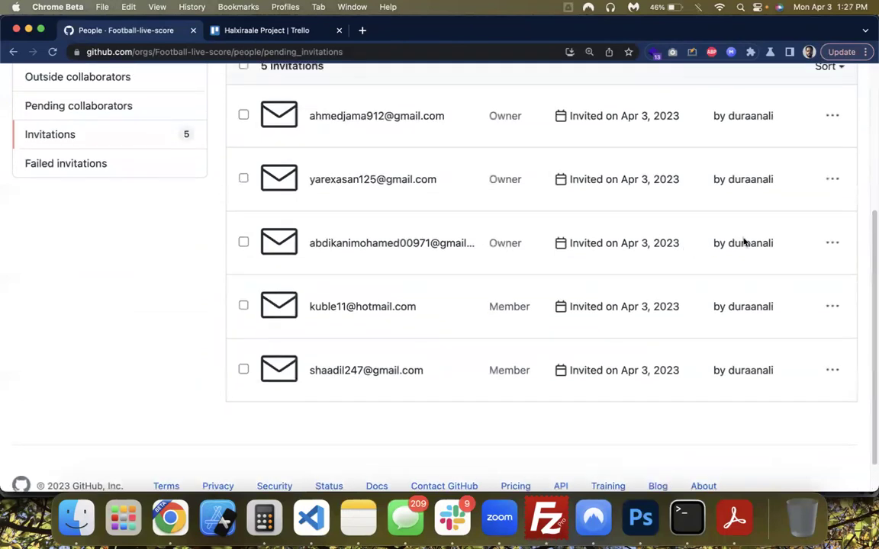
pyautogui.click(830, 308)
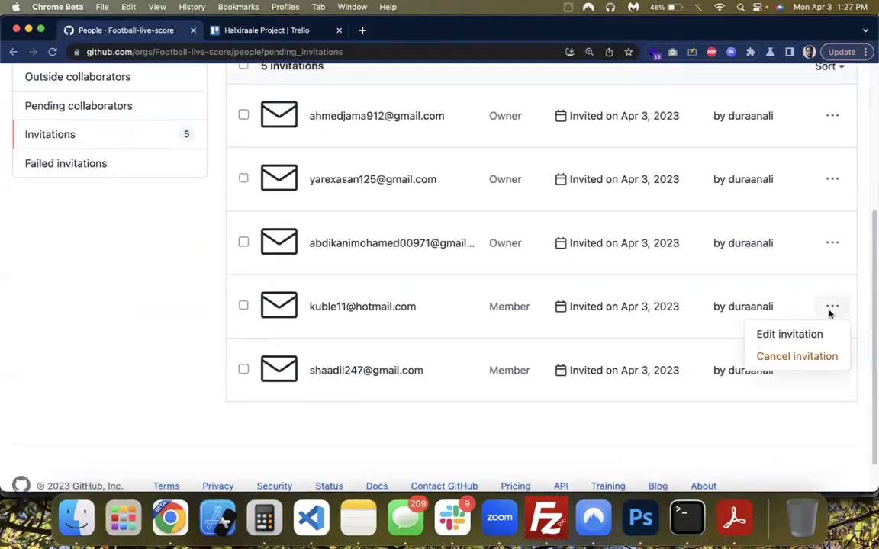
pyautogui.click(780, 338)
pyautogui.scroll(-5, 389, 355)
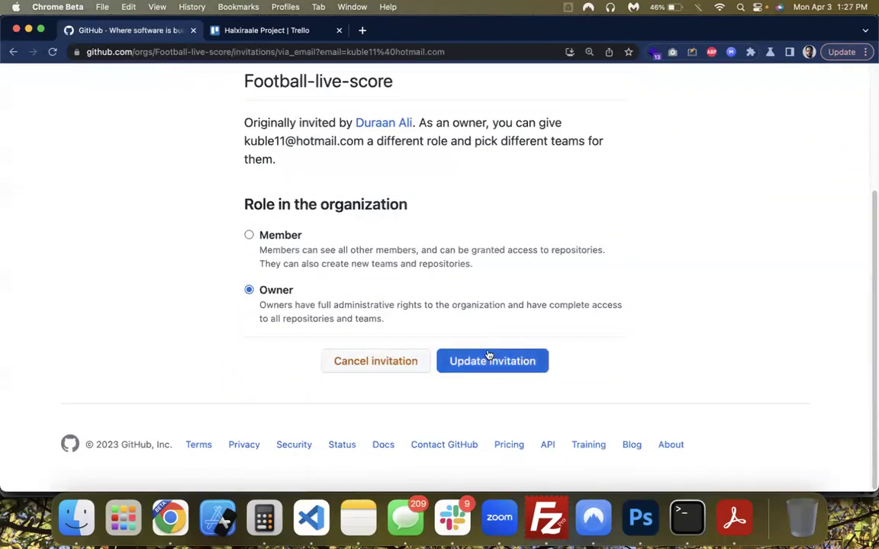
pyautogui.scroll(-6, 599, 330)
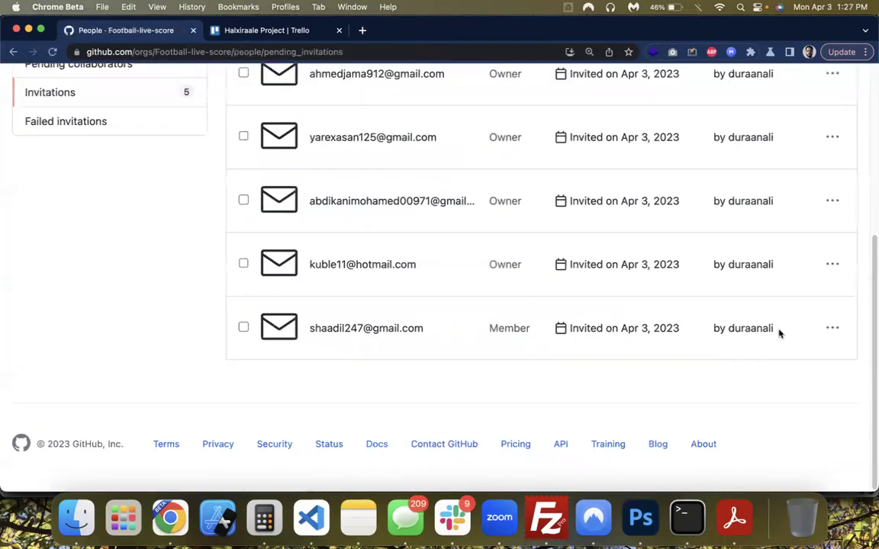
pyautogui.click(823, 330)
pyautogui.click(784, 357)
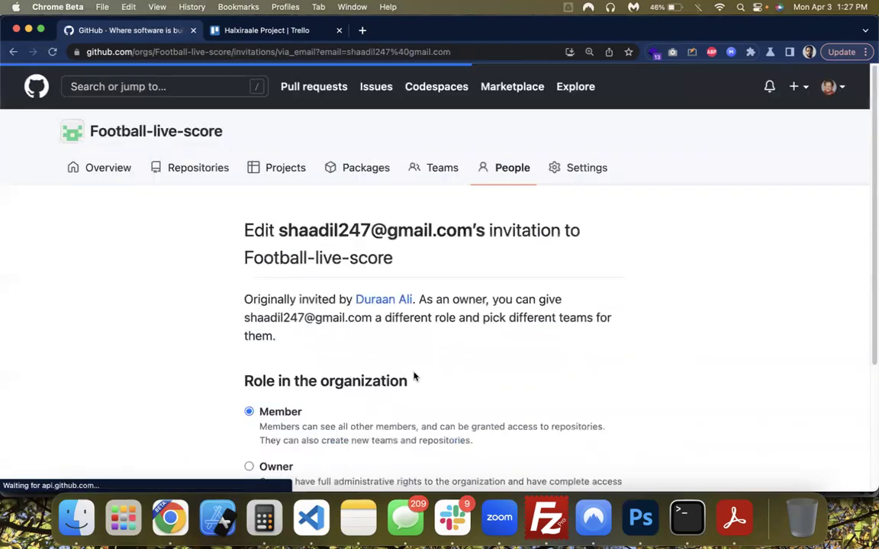
pyautogui.scroll(-4, 244, 267)
pyautogui.click(249, 291)
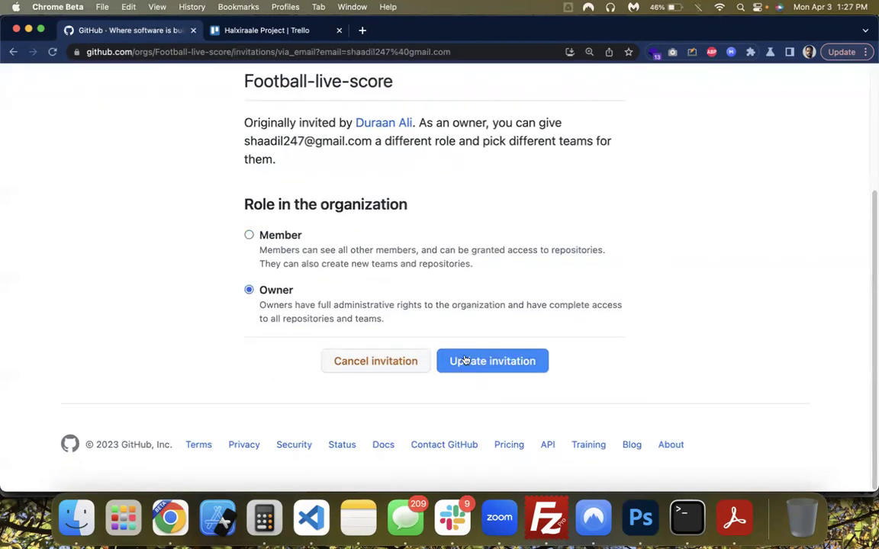
pyautogui.click(465, 361)
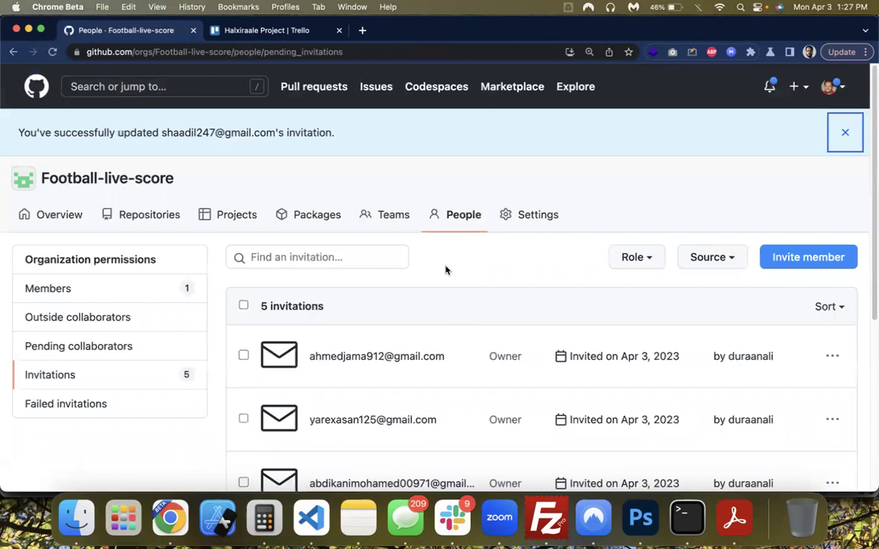
pyautogui.click(453, 519)
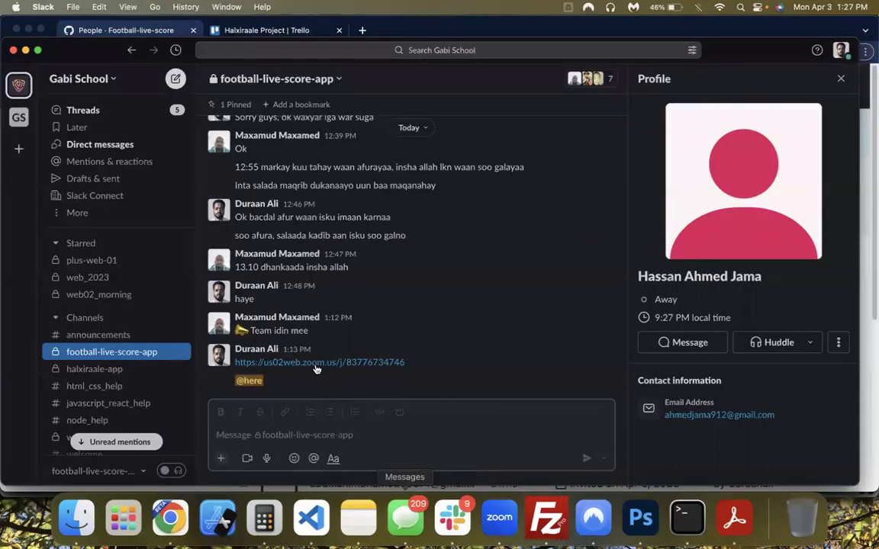
# Open the teammate's direct message and quit the Mail draft its e-mail link launched.
pyautogui.scroll(-10, 135, 333)
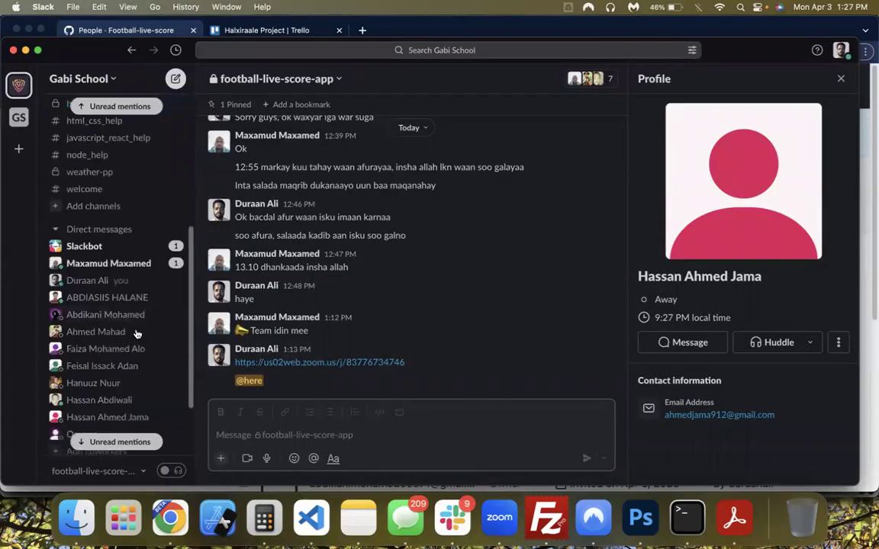
pyautogui.click(125, 263)
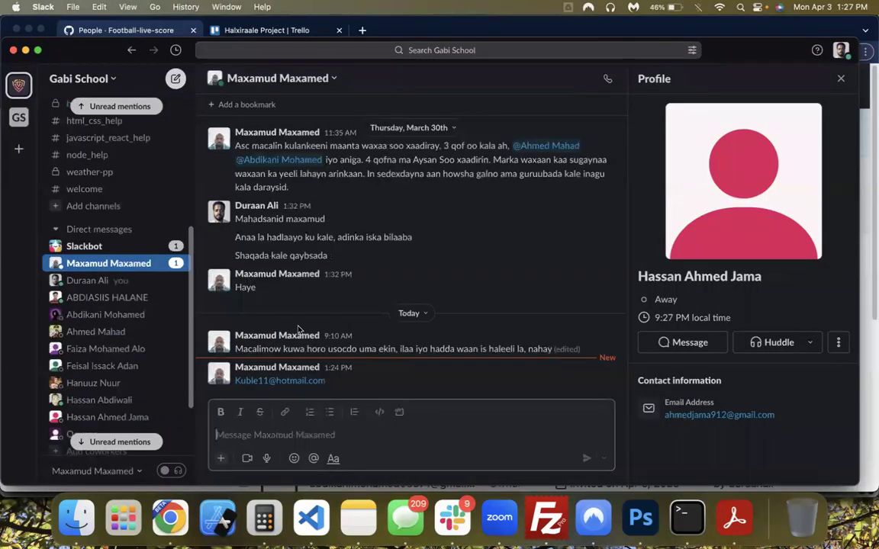
pyautogui.rightClick(306, 385)
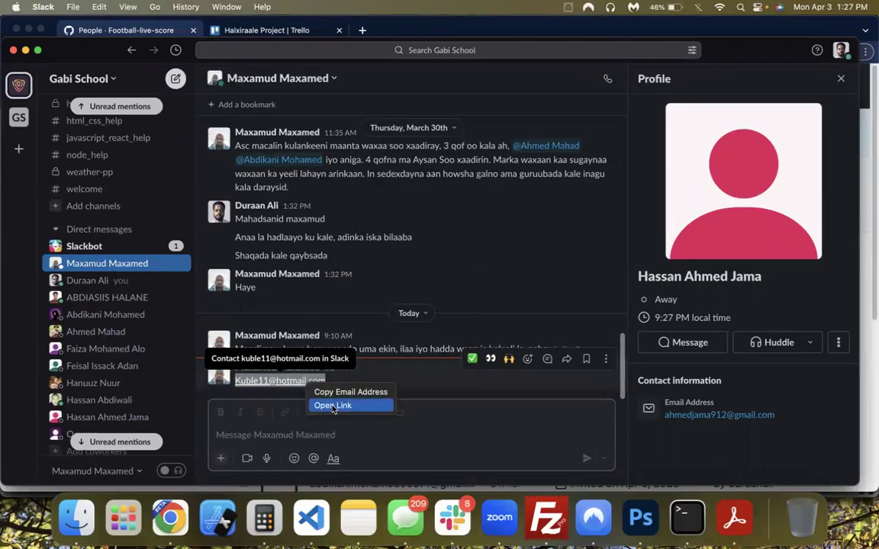
pyautogui.click(333, 406)
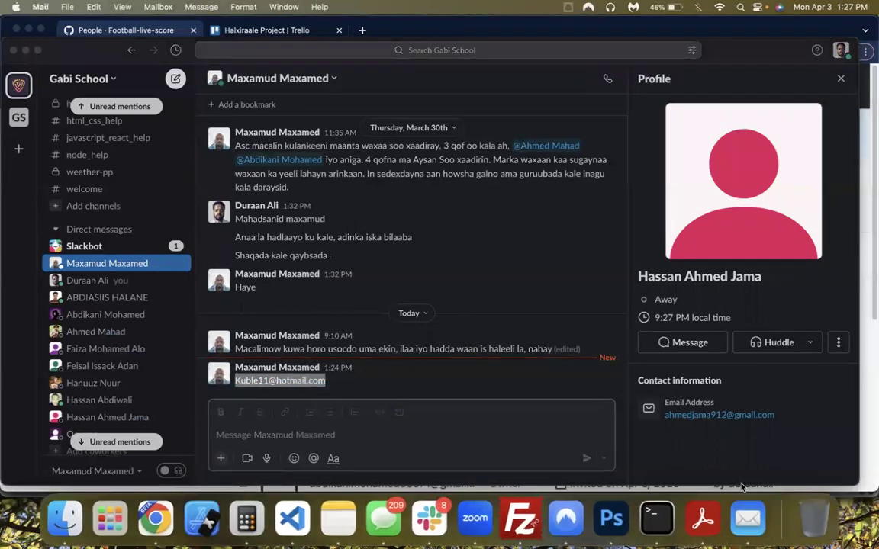
pyautogui.click(48, 7)
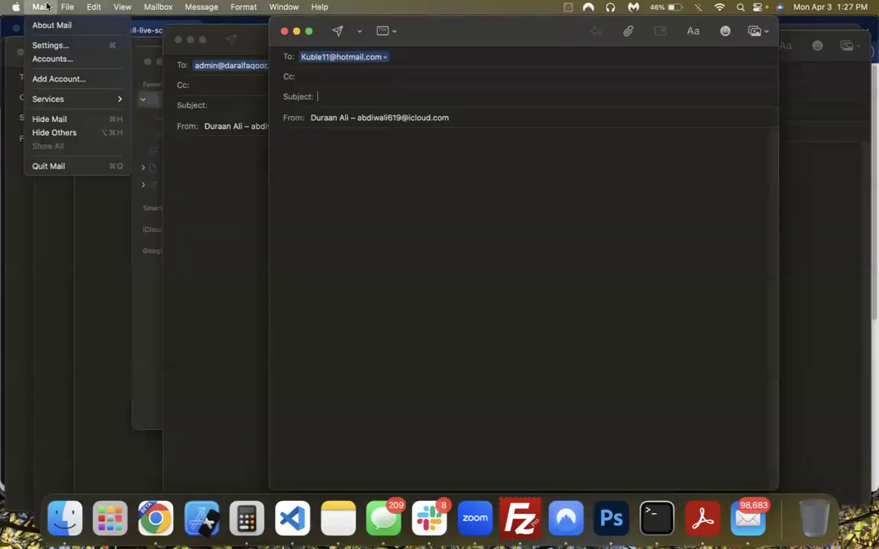
pyautogui.click(64, 165)
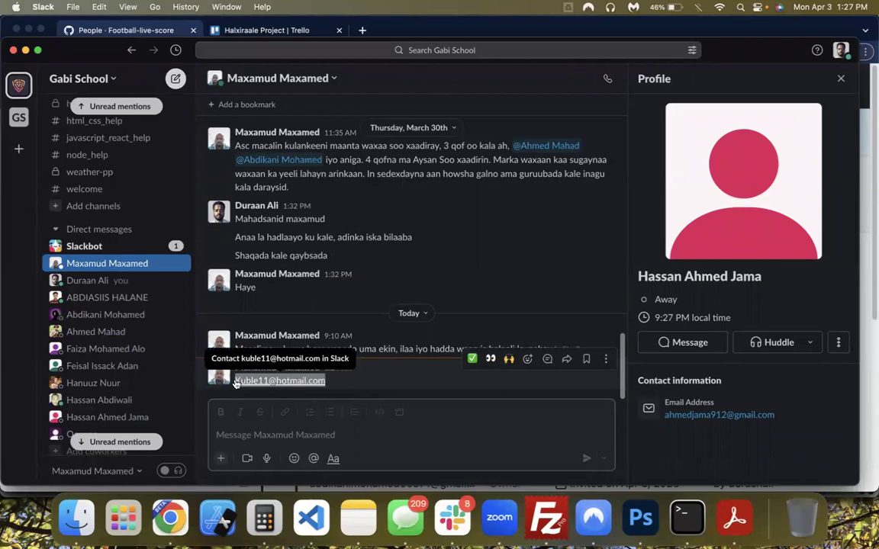
# Check the five Owner invitations and open GitHub's Invite member dialog.
pyautogui.click(170, 519)
pyautogui.scroll(-5, 476, 387)
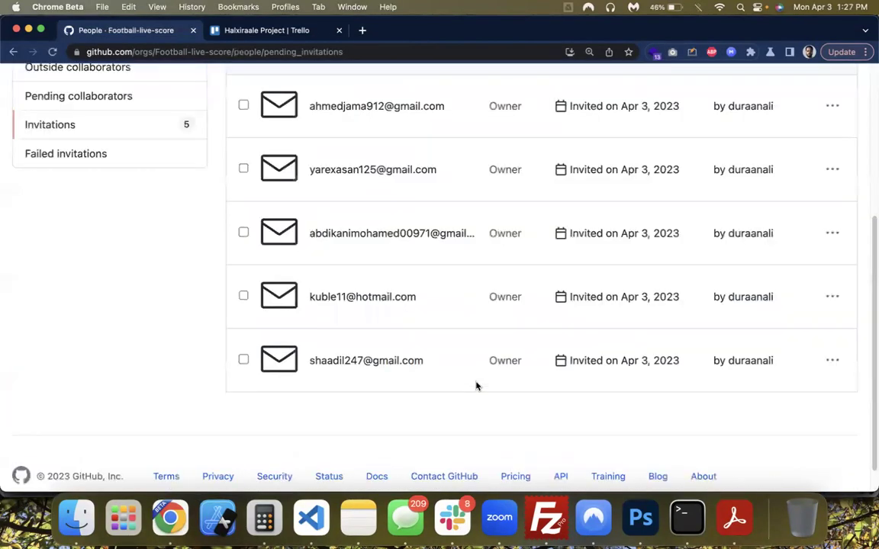
pyautogui.scroll(3, 475, 385)
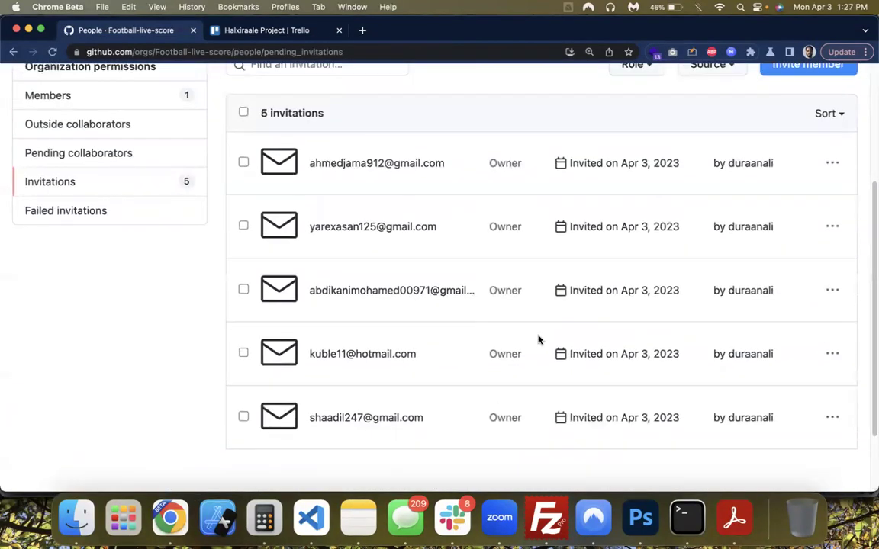
pyautogui.scroll(2, 489, 351)
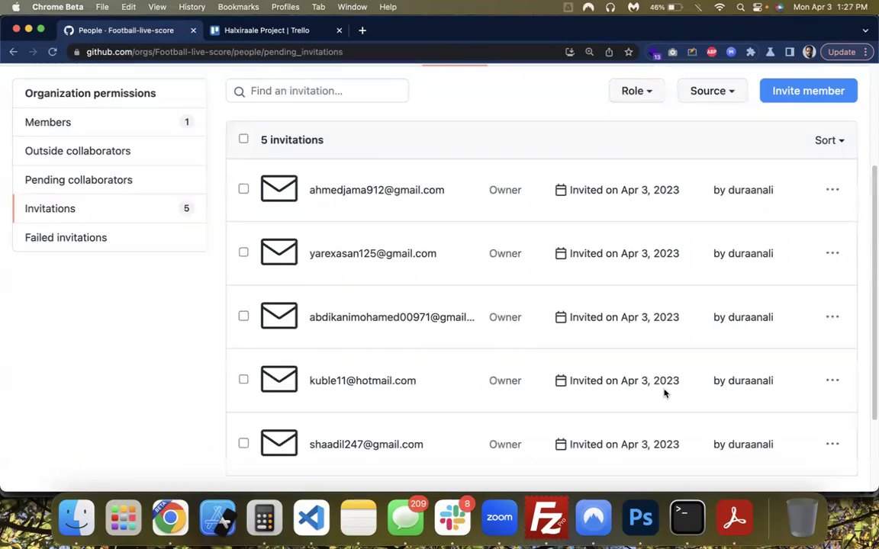
pyautogui.click(825, 99)
pyautogui.click(389, 284)
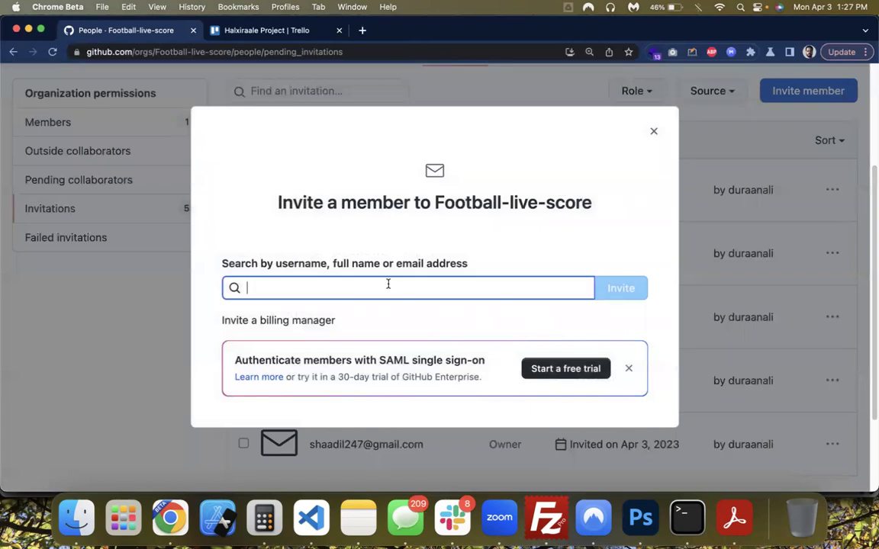
pyautogui.click(266, 31)
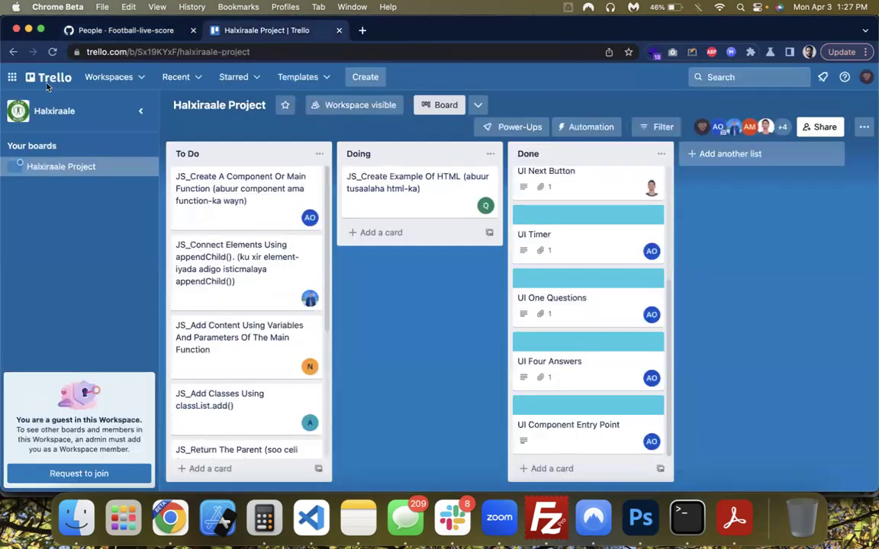
# Open the Project Management template board and toggle its description panel.
pyautogui.click(48, 79)
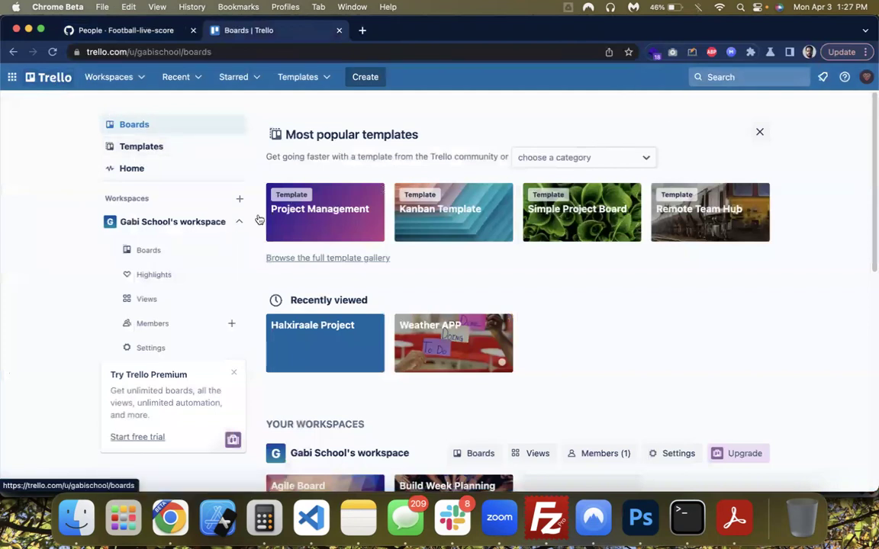
pyautogui.click(271, 218)
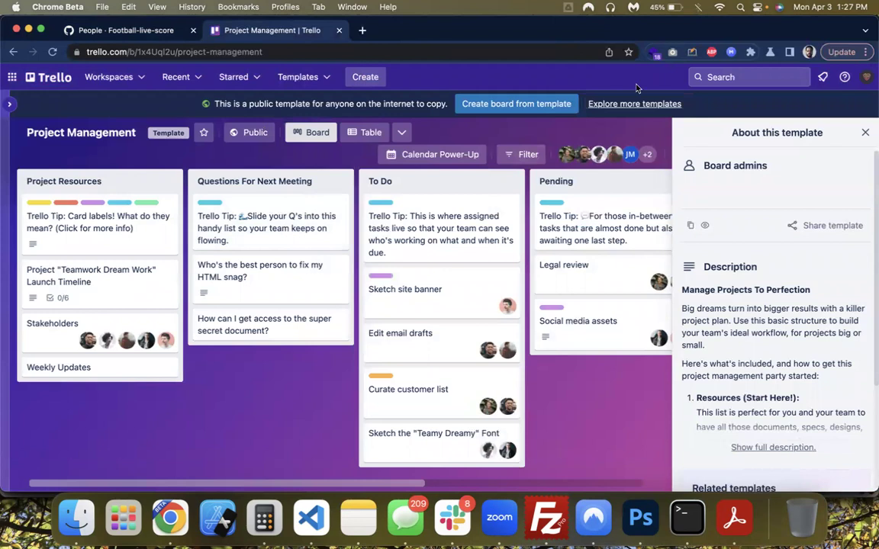
pyautogui.click(866, 134)
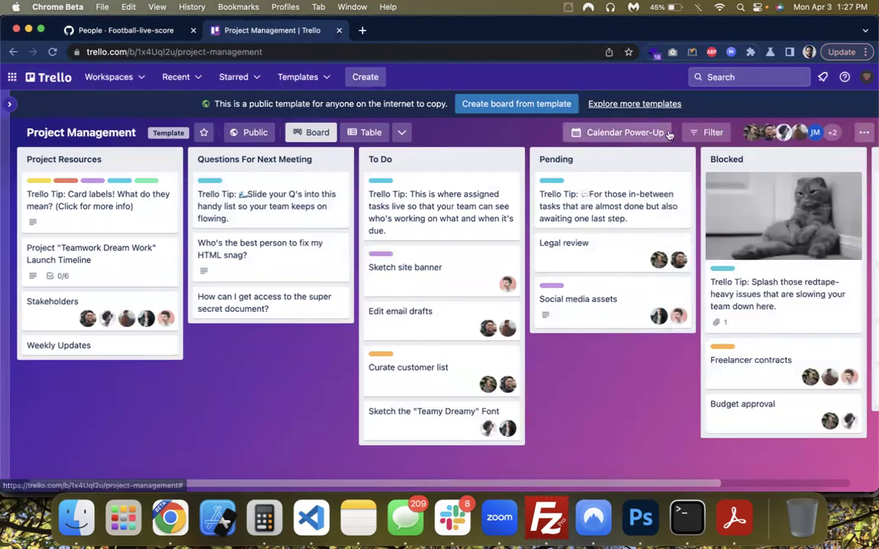
pyautogui.click(859, 135)
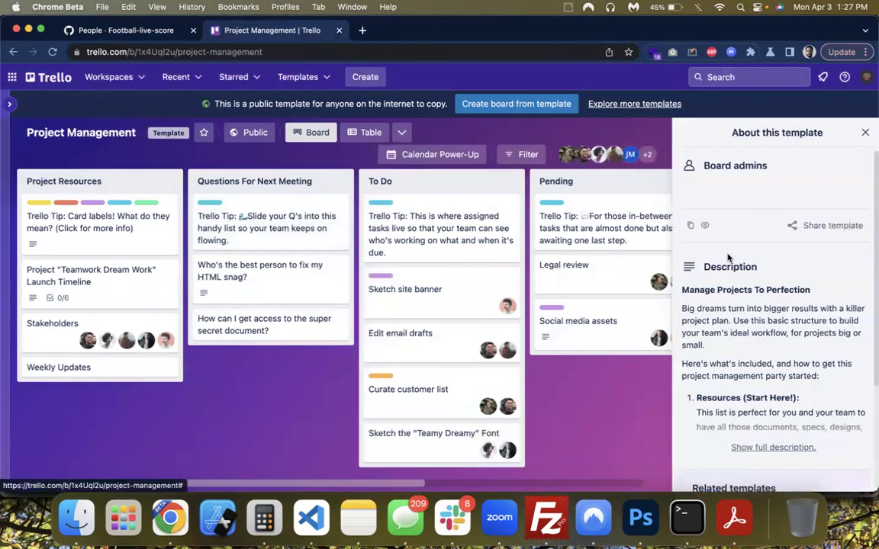
pyautogui.scroll(-3, 704, 337)
pyautogui.scroll(5, 774, 267)
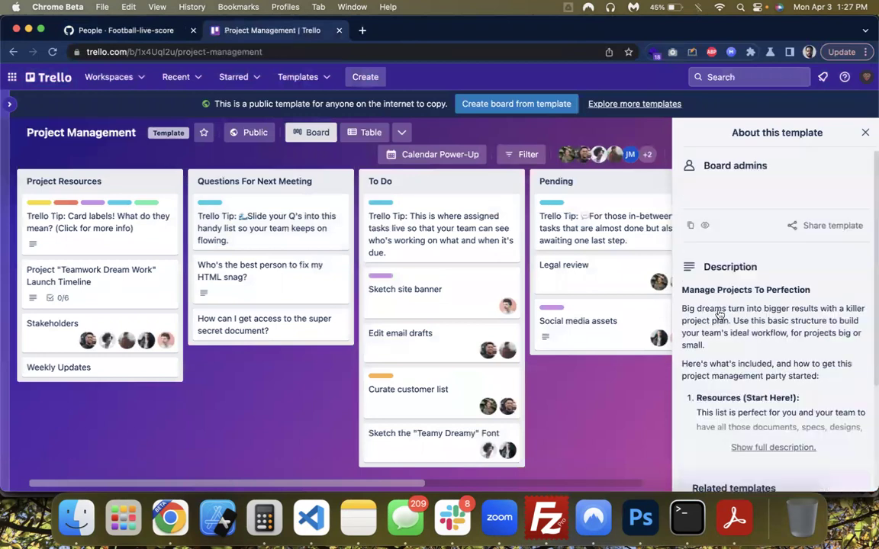
pyautogui.click(860, 135)
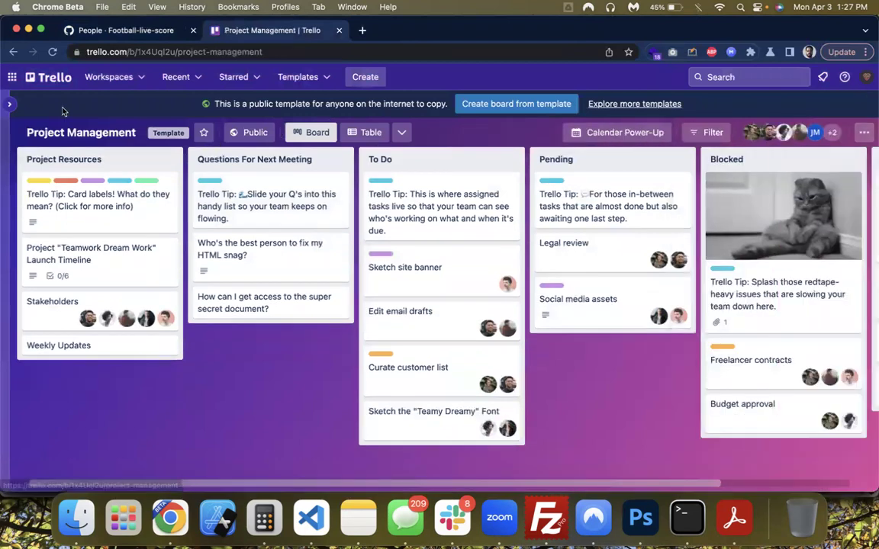
# Search Trello for 'pr' and open the Project Management board from the results.
pyautogui.click(13, 52)
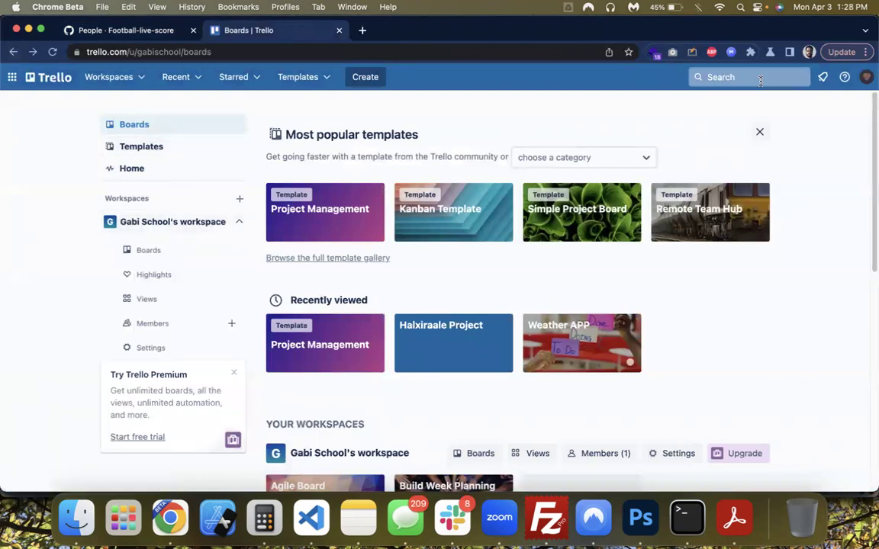
pyautogui.click(710, 77)
pyautogui.write('project')
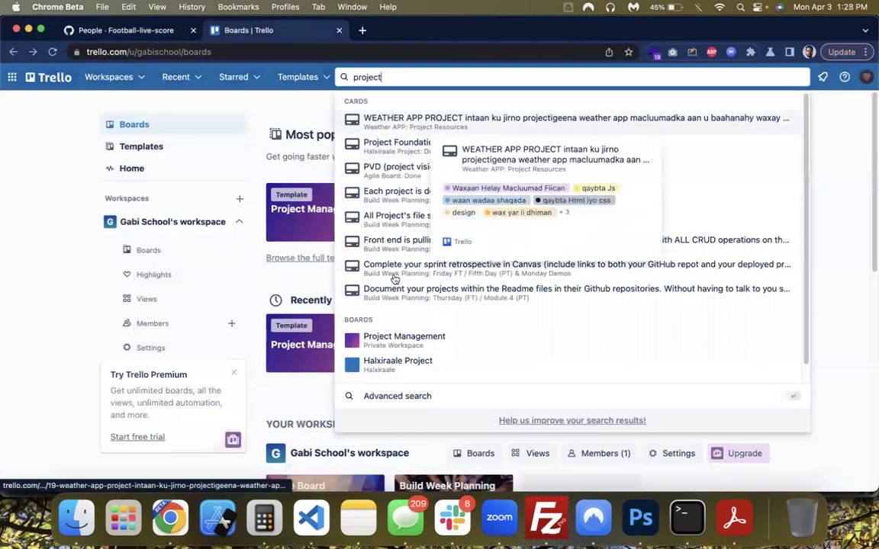
pyautogui.click(428, 337)
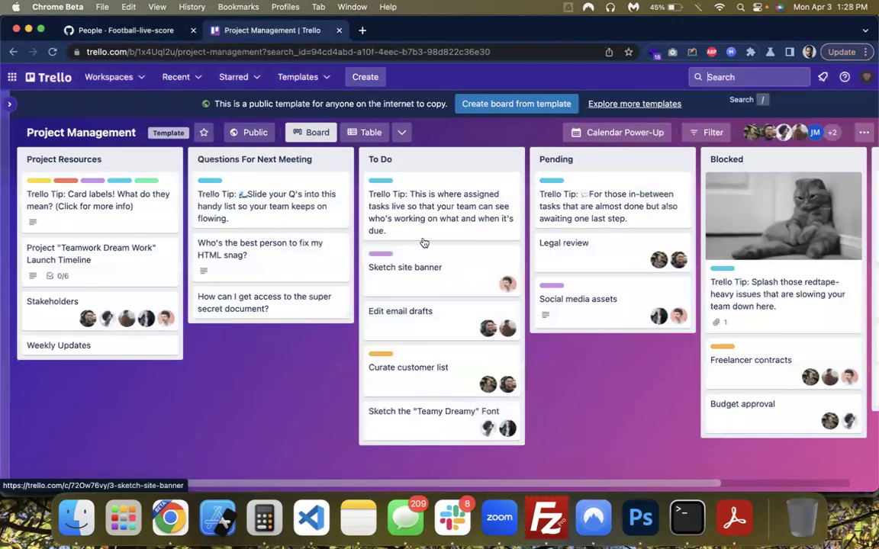
pyautogui.click(402, 136)
pyautogui.click(403, 135)
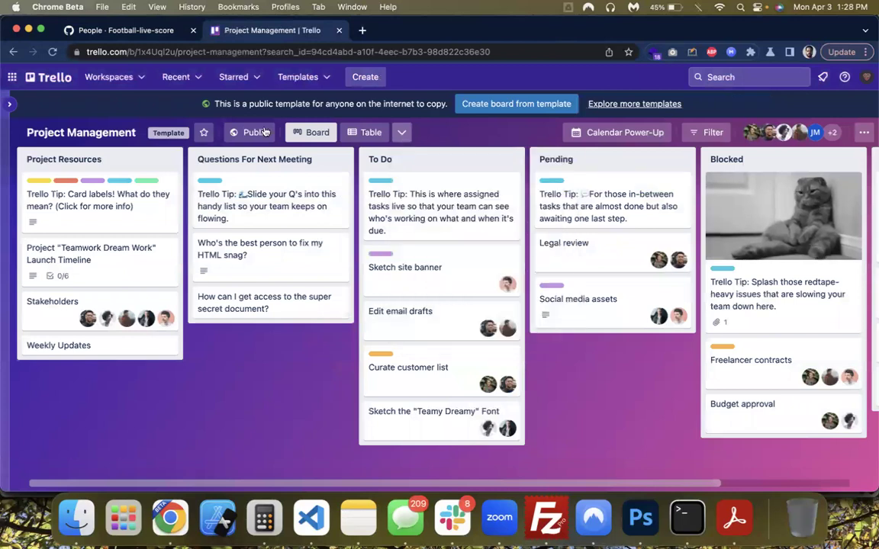
# Reopen the Project Management template from Boards with About this template showing.
pyautogui.click(65, 77)
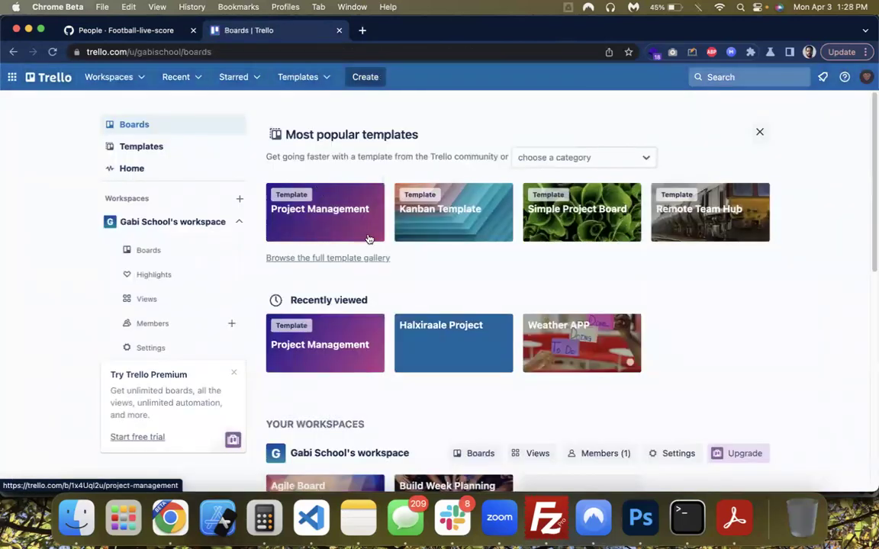
pyautogui.rightClick(330, 213)
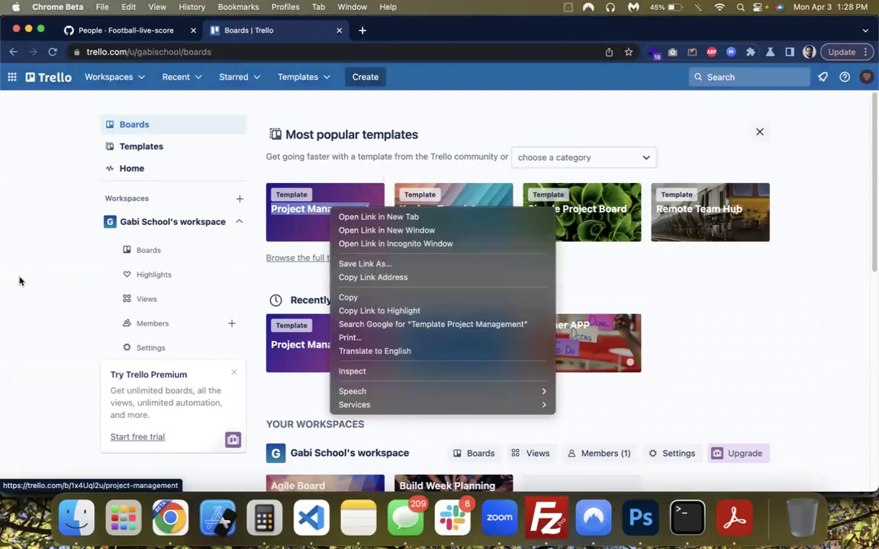
pyautogui.click(19, 281)
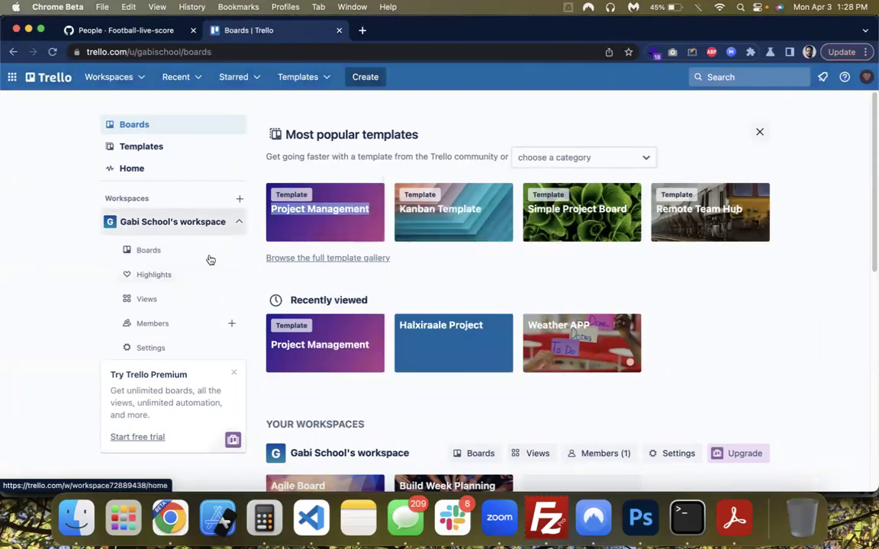
pyautogui.click(304, 230)
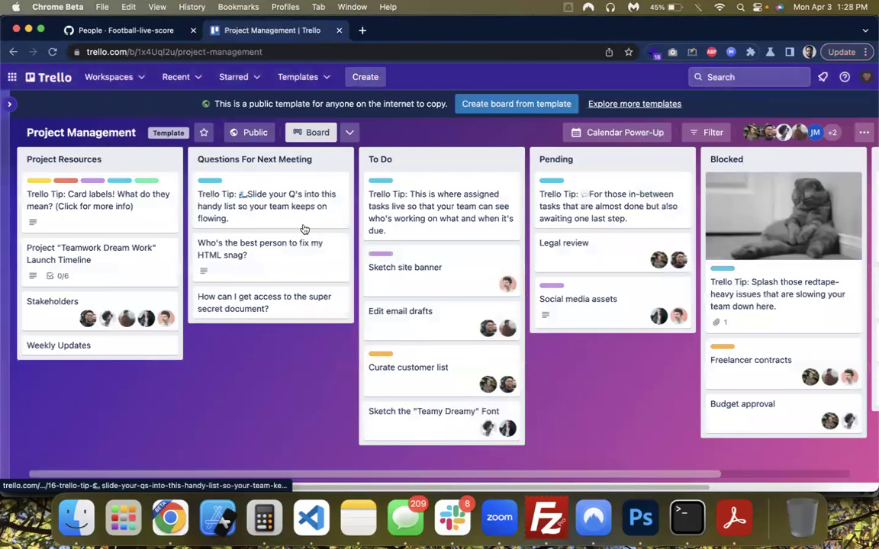
pyautogui.click(867, 137)
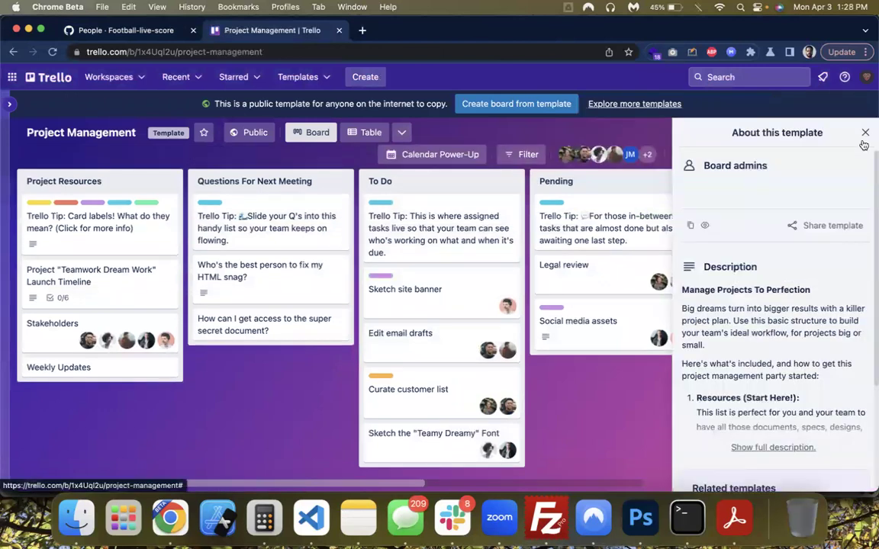
pyautogui.scroll(-5, 806, 239)
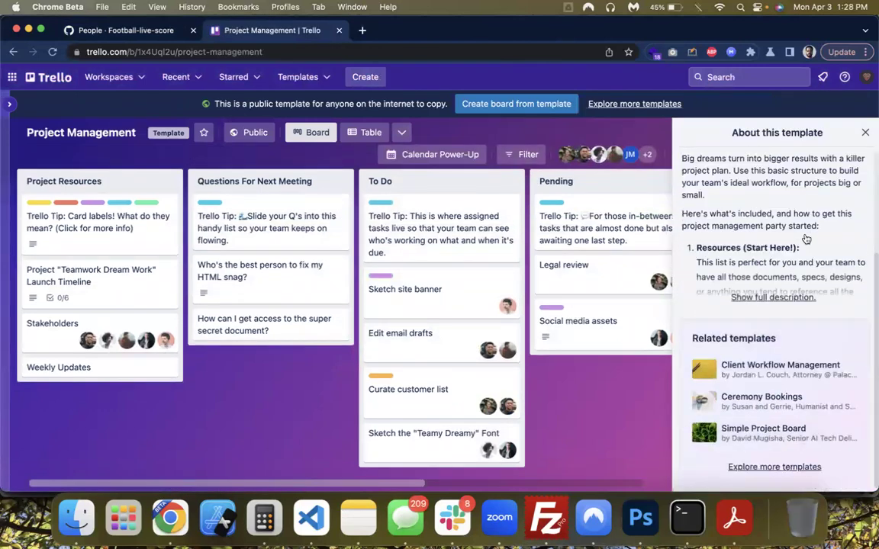
pyautogui.scroll(5, 755, 183)
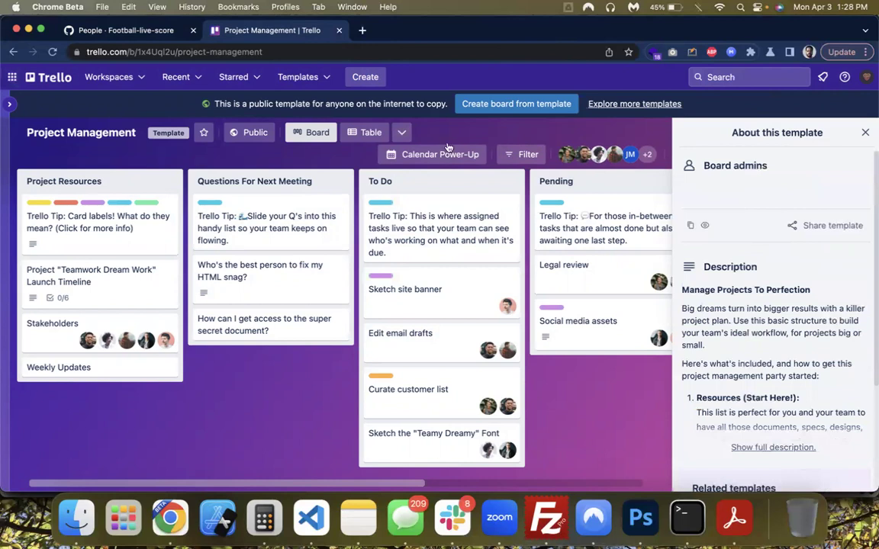
pyautogui.click(400, 134)
pyautogui.click(400, 134)
# Create a board titled 'Football Live Score' from the Project Management template.
pyautogui.click(501, 108)
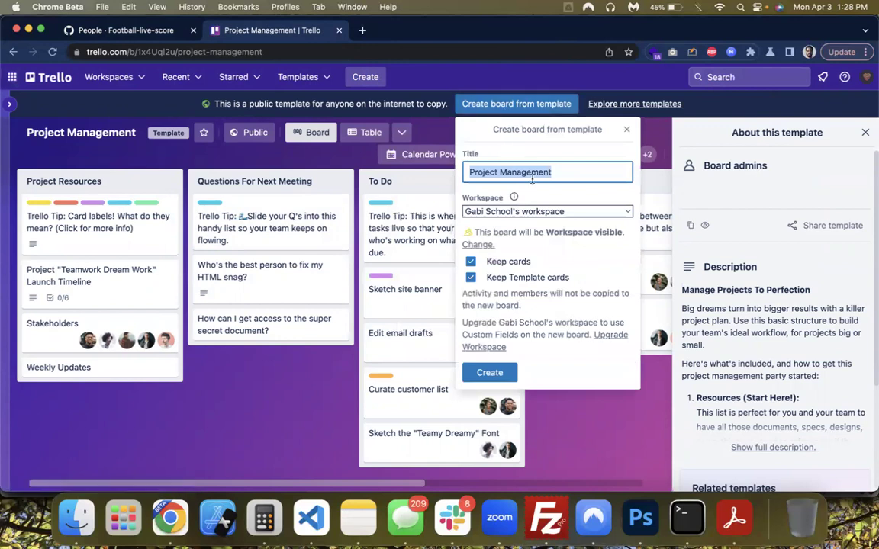
pyautogui.write('Football Live Score')
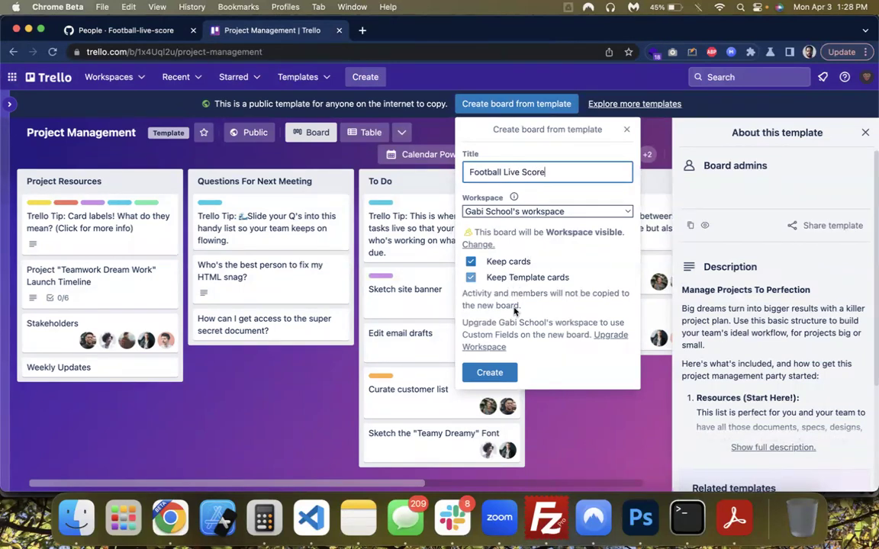
pyautogui.click(490, 374)
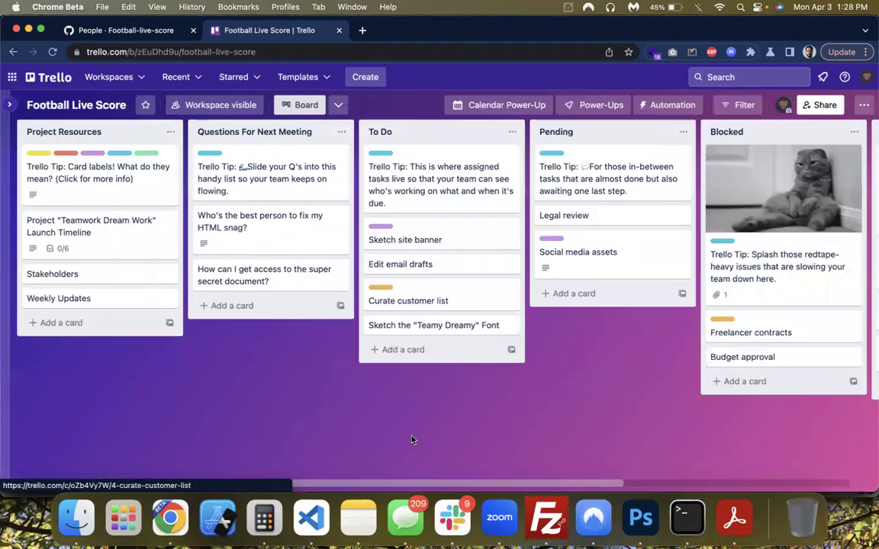
# Copy the teammate's email from the Slack DM and paste it into GitHub's invite search.
pyautogui.click(452, 518)
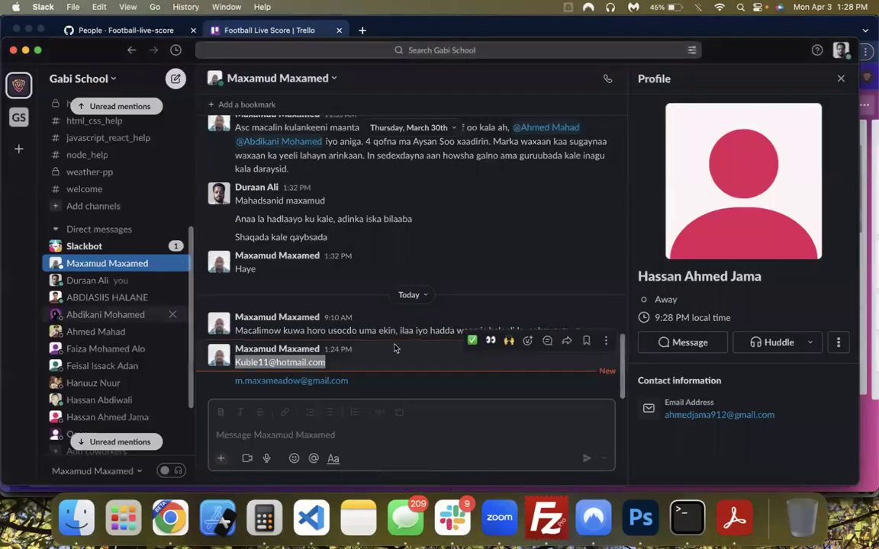
pyautogui.rightClick(319, 381)
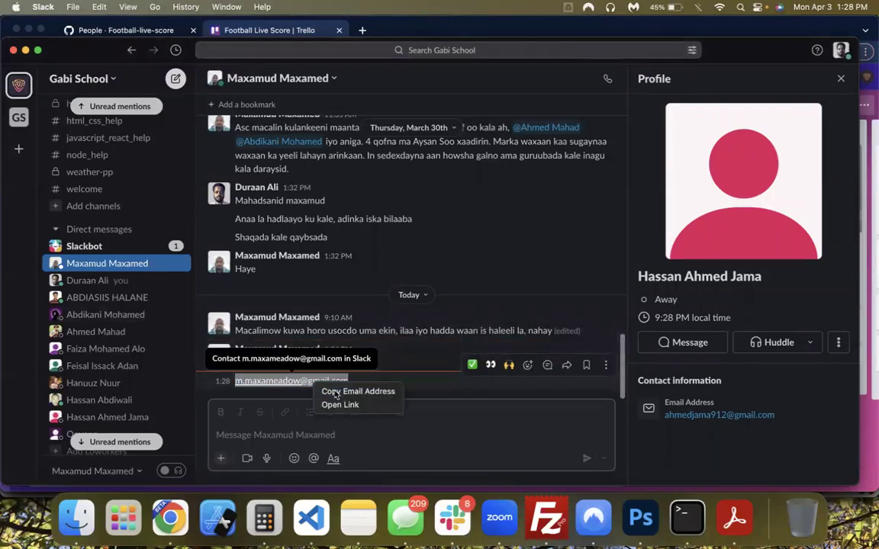
pyautogui.click(343, 392)
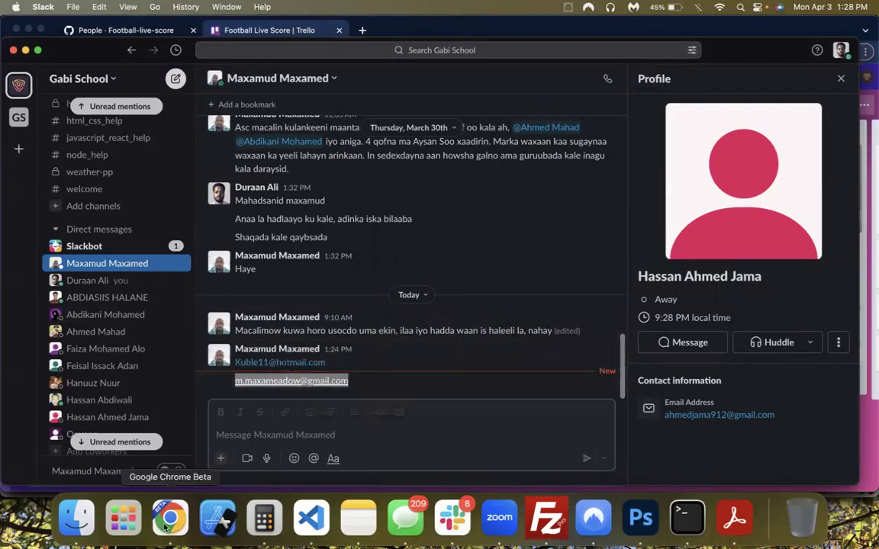
pyautogui.click(170, 518)
pyautogui.click(112, 34)
pyautogui.press('super+v')
# Send an Owner invitation to the pasted email, bringing pending invitations to 6.
pyautogui.click(378, 316)
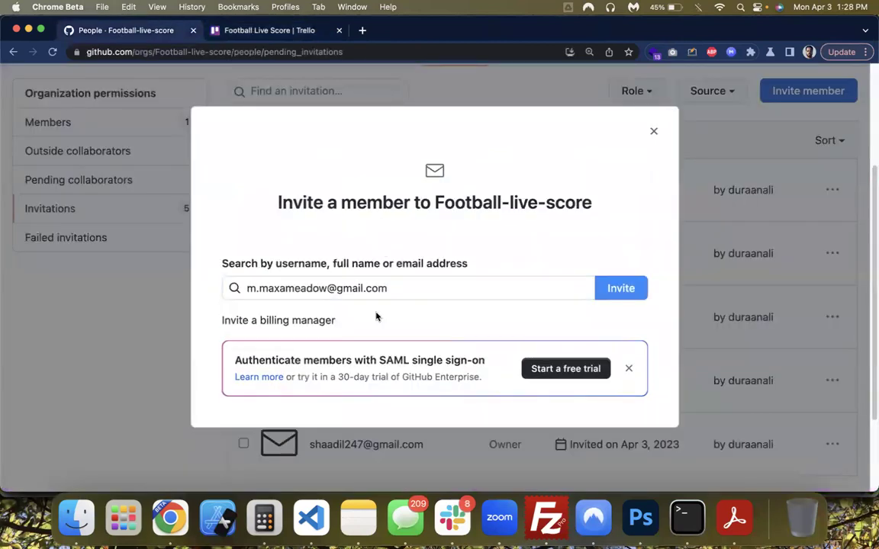
pyautogui.click(621, 288)
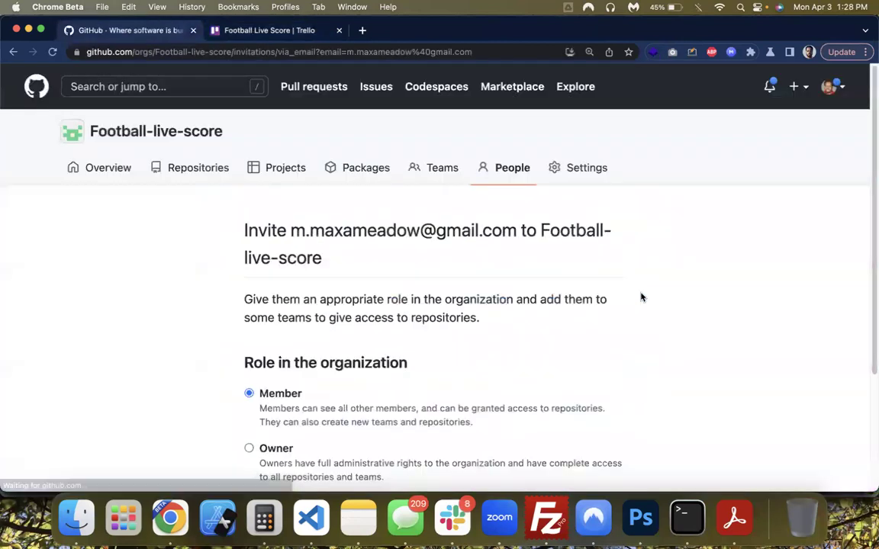
pyautogui.scroll(-5, 245, 267)
pyautogui.click(448, 372)
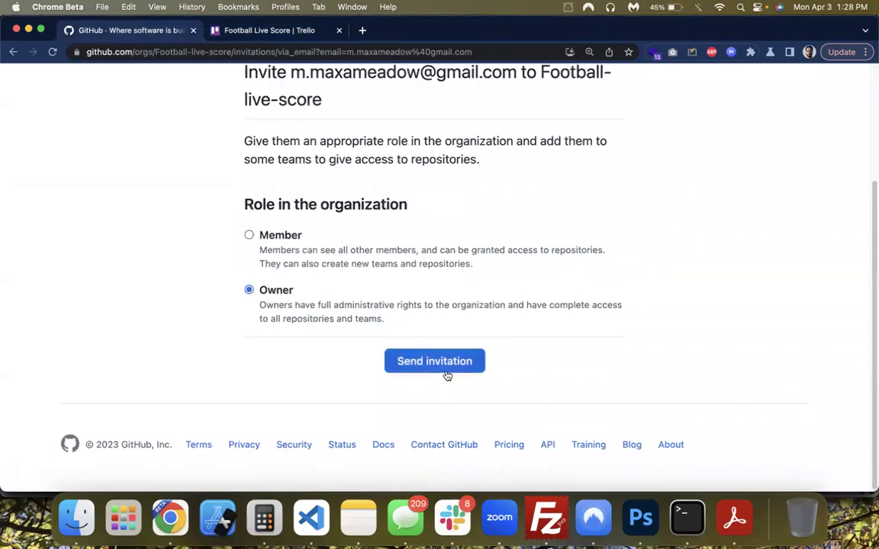
pyautogui.scroll(-4, 299, 319)
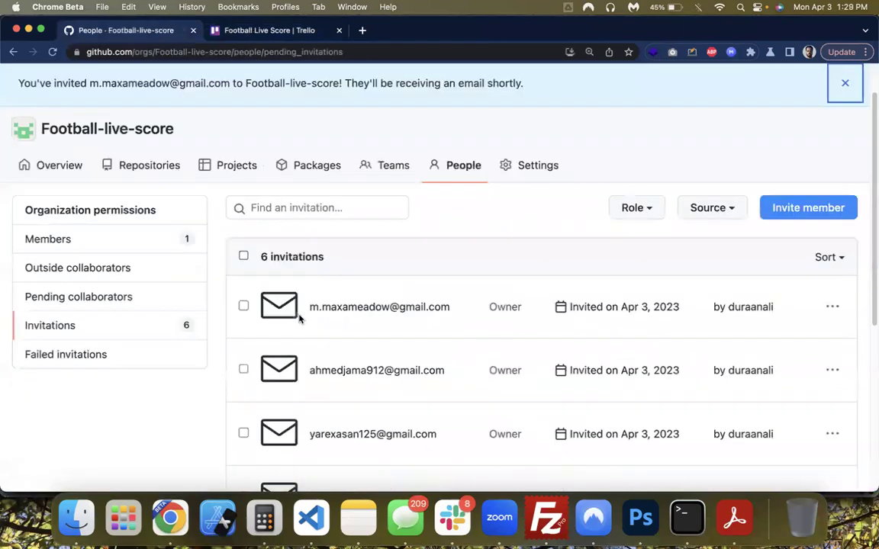
pyautogui.click(229, 30)
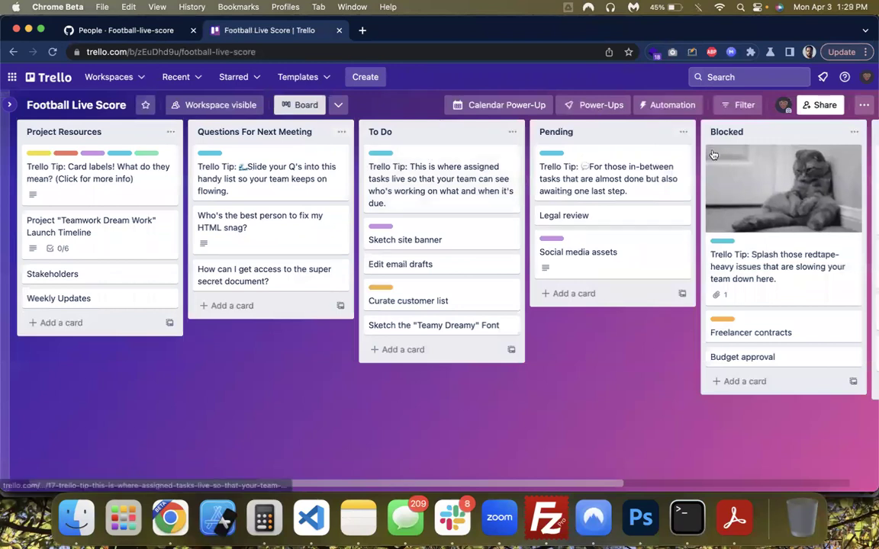
# Add the first three teammates' e-mail addresses as invitees in the board's Share field.
pyautogui.click(820, 105)
pyautogui.click(350, 255)
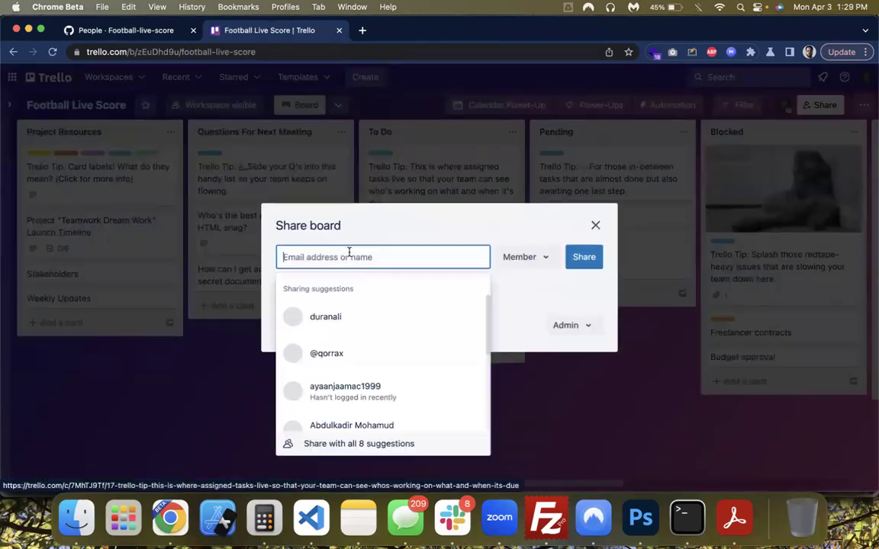
pyautogui.press('super+v')
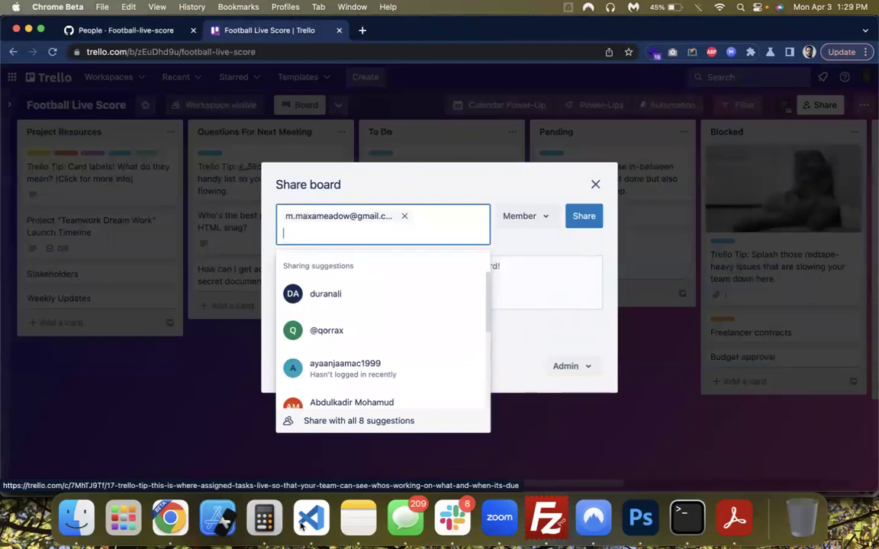
pyautogui.click(452, 519)
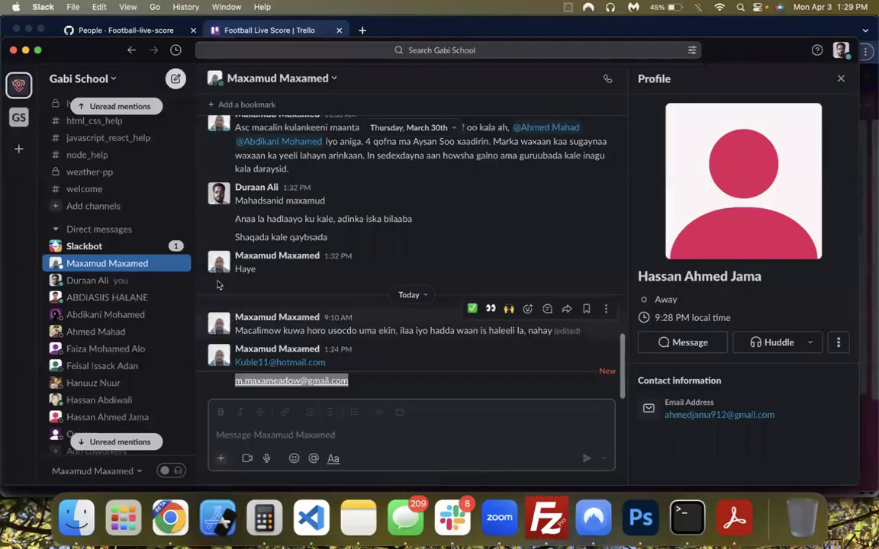
pyautogui.rightClick(264, 362)
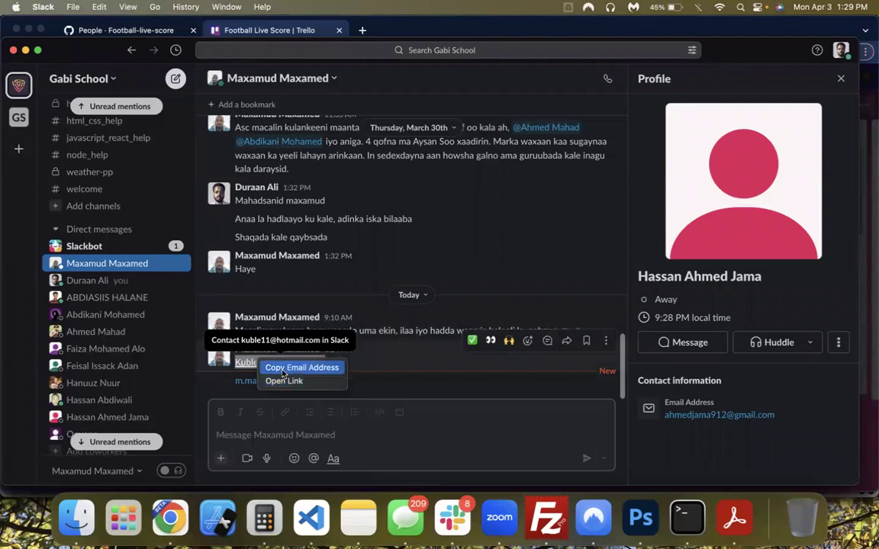
pyautogui.click(290, 367)
pyautogui.click(169, 519)
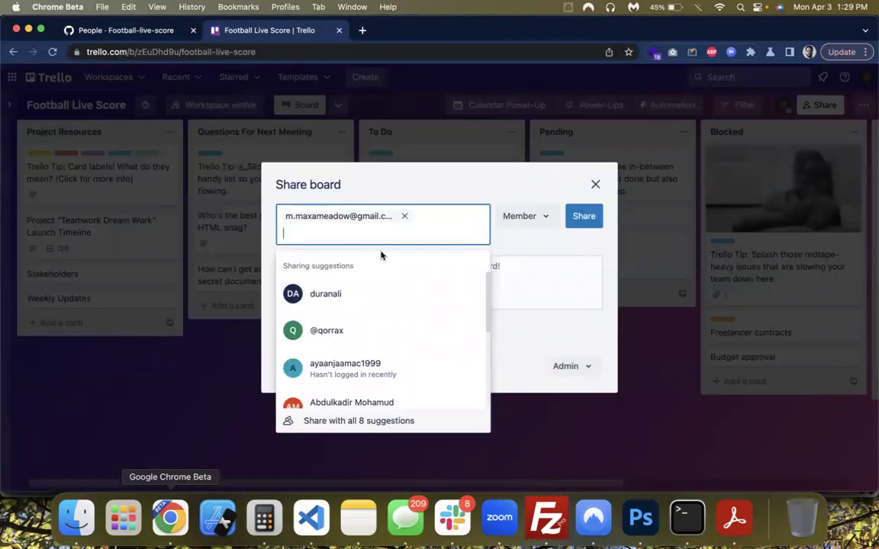
pyautogui.press('super+v')
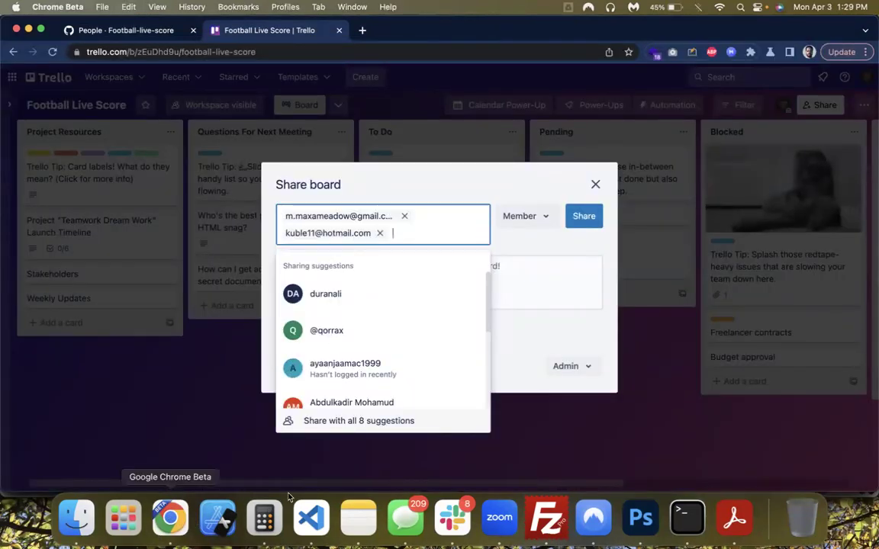
pyautogui.click(448, 517)
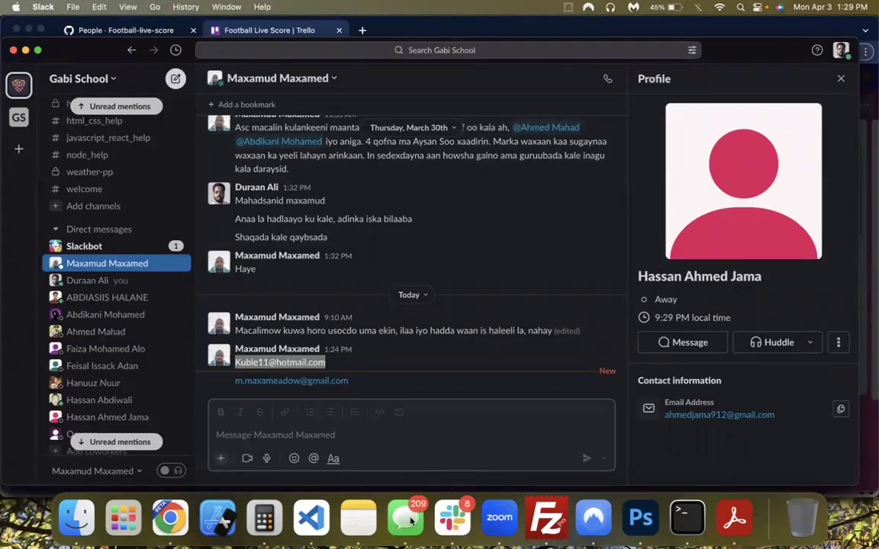
pyautogui.click(173, 519)
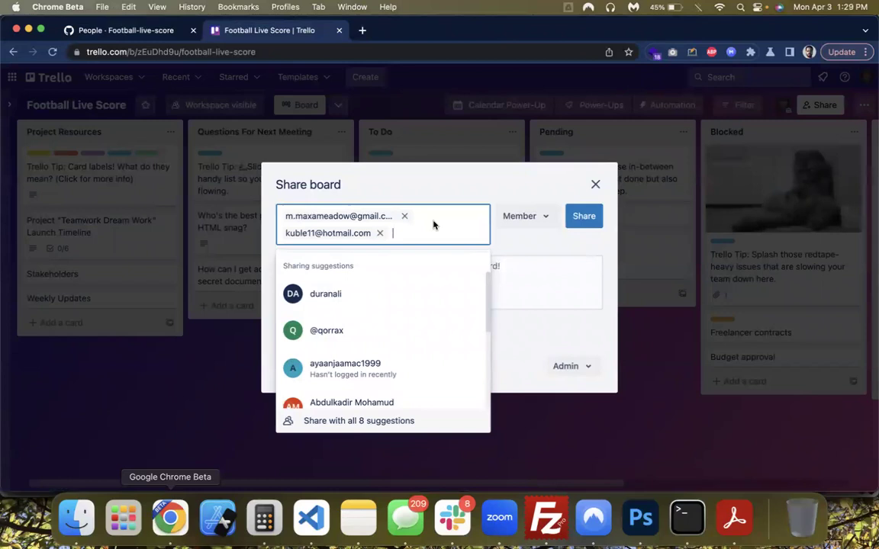
pyautogui.press('cmd+v')
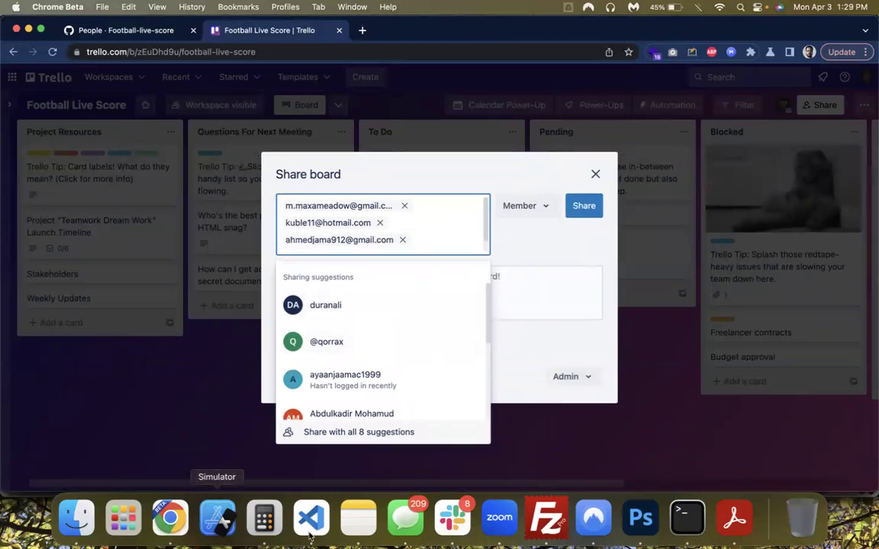
# Copy another member's e-mail from the football-live-score-app channel's member list and add it as an invitee.
pyautogui.click(453, 519)
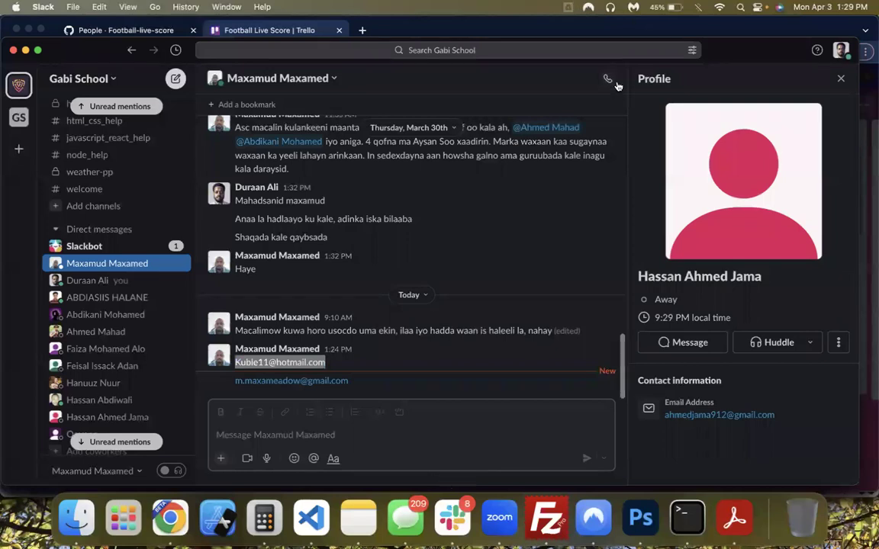
pyautogui.scroll(15, 412, 252)
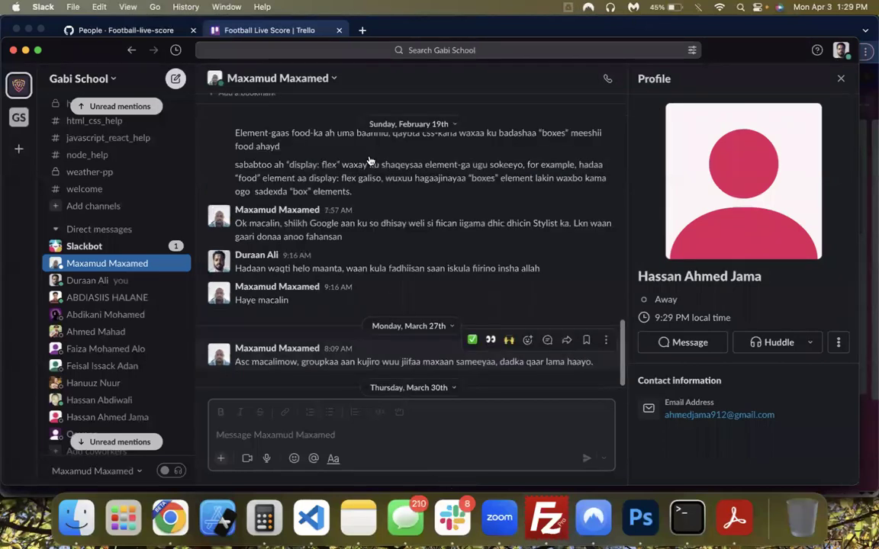
pyautogui.scroll(5, 138, 256)
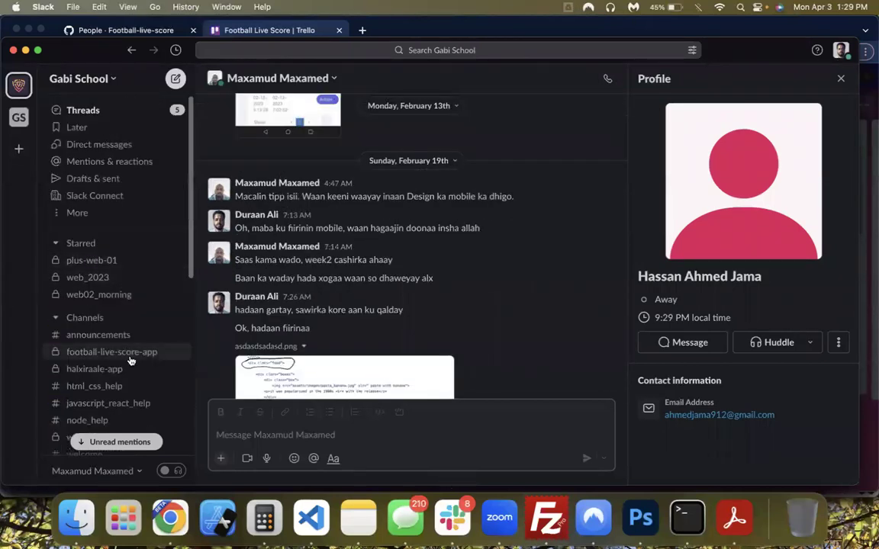
pyautogui.click(111, 353)
pyautogui.click(592, 79)
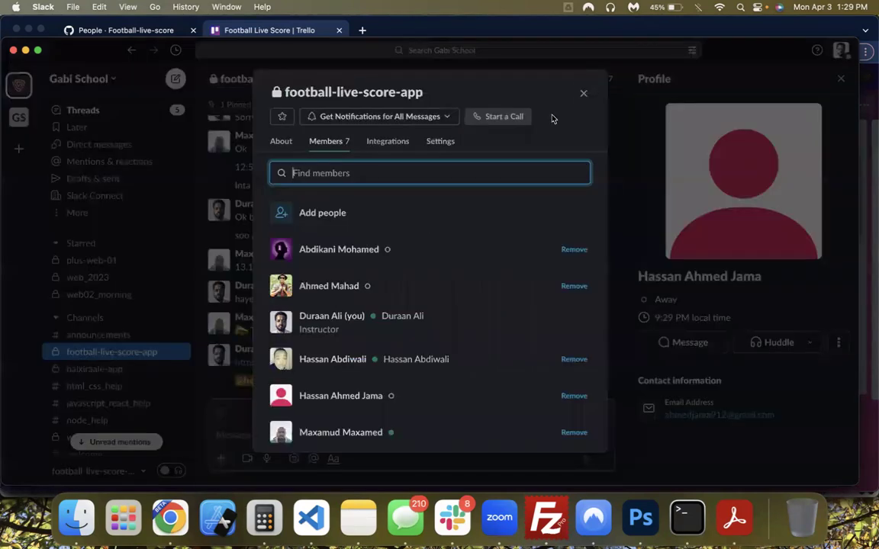
pyautogui.click(391, 254)
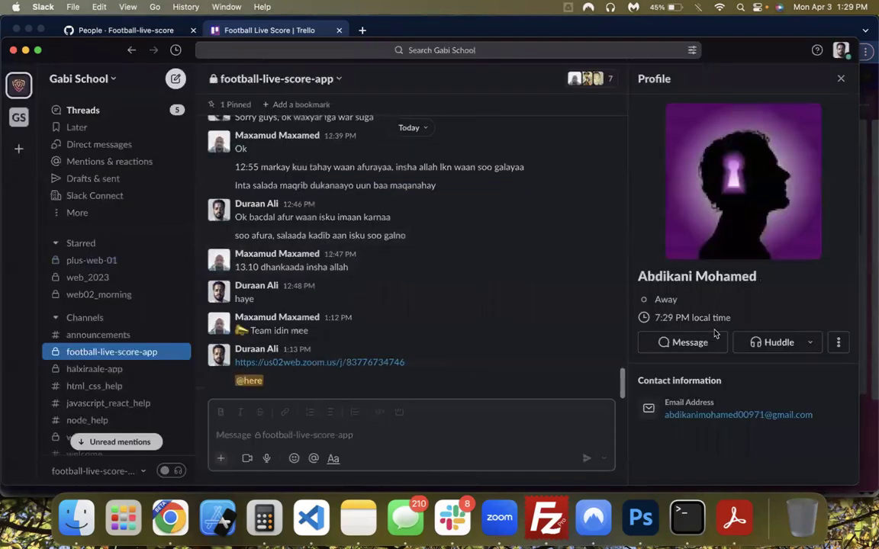
pyautogui.click(171, 518)
pyautogui.press('Escape')
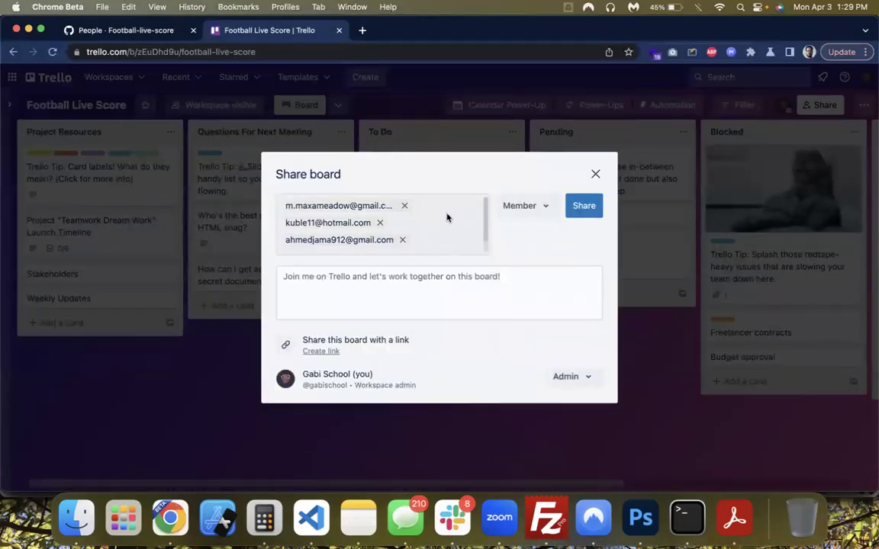
pyautogui.scroll(-1, 486, 230)
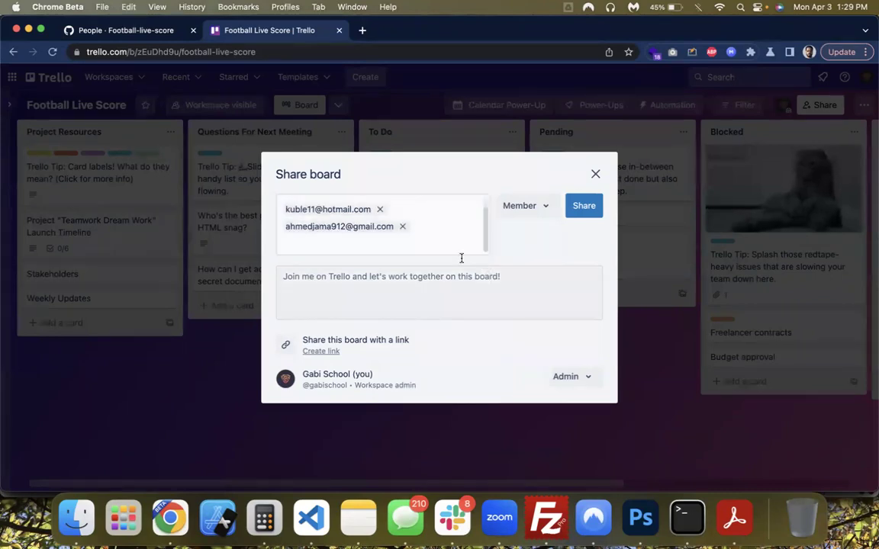
pyautogui.click(423, 237)
pyautogui.press('super+v')
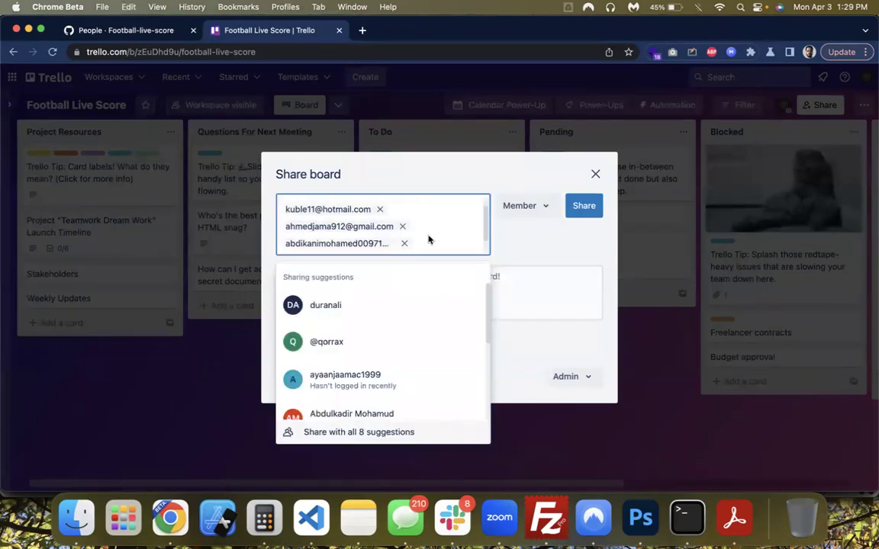
pyautogui.scroll(-1, 435, 237)
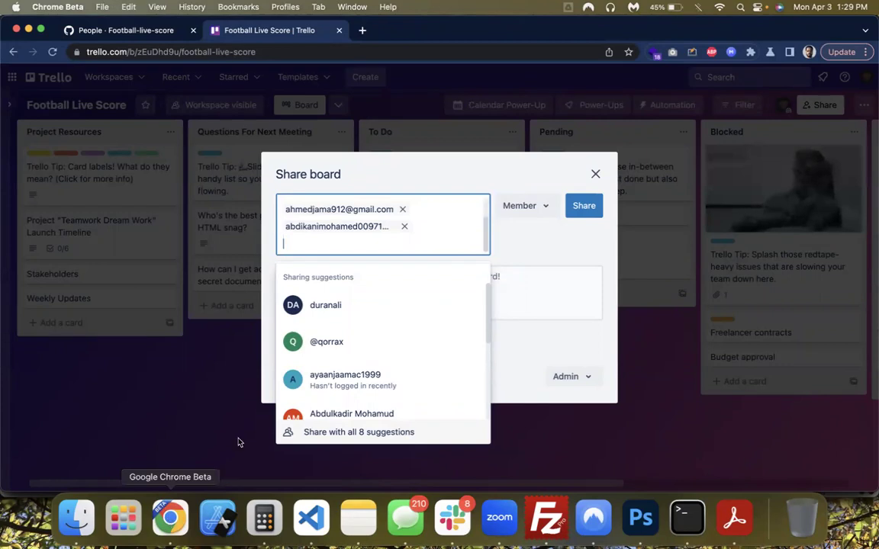
# Add the fifth teammate's e-mail, keep the Member role, and send the board invitations.
pyautogui.click(453, 518)
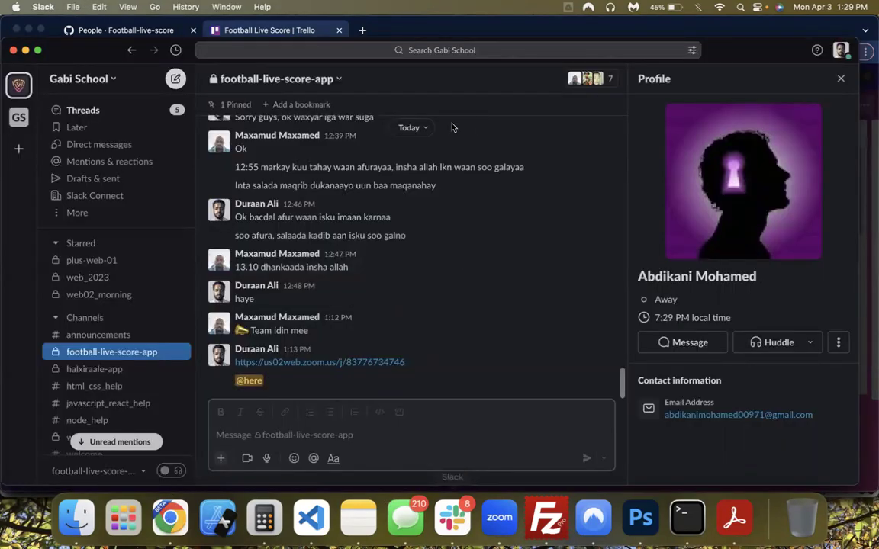
pyautogui.click(584, 82)
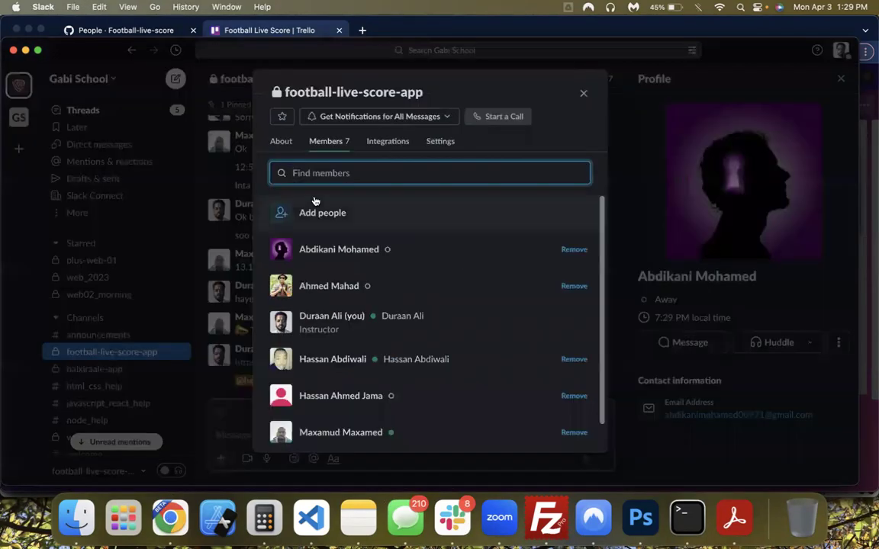
pyautogui.click(337, 290)
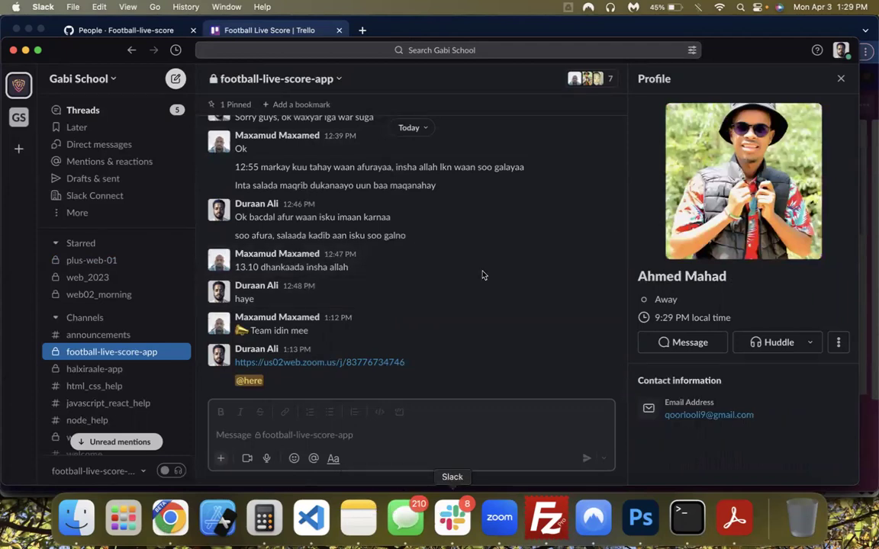
pyautogui.click(169, 518)
pyautogui.press('super+v')
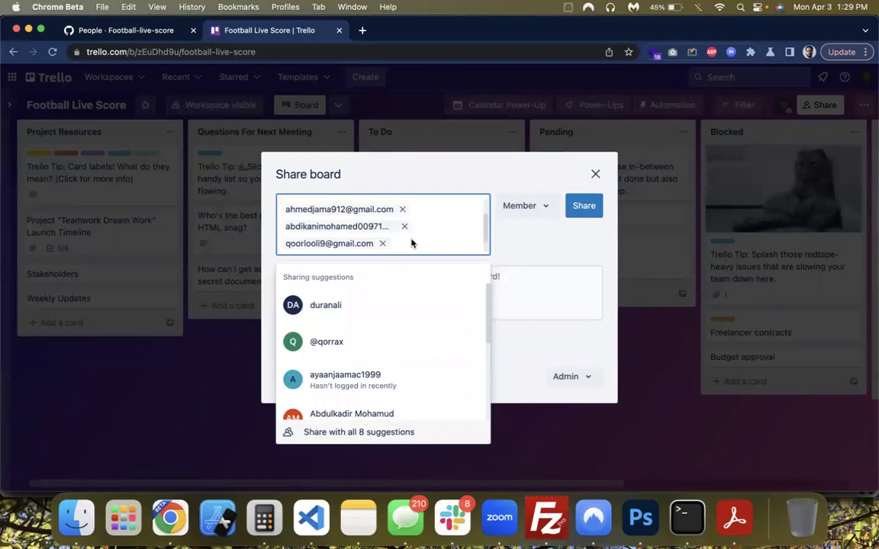
pyautogui.click(568, 231)
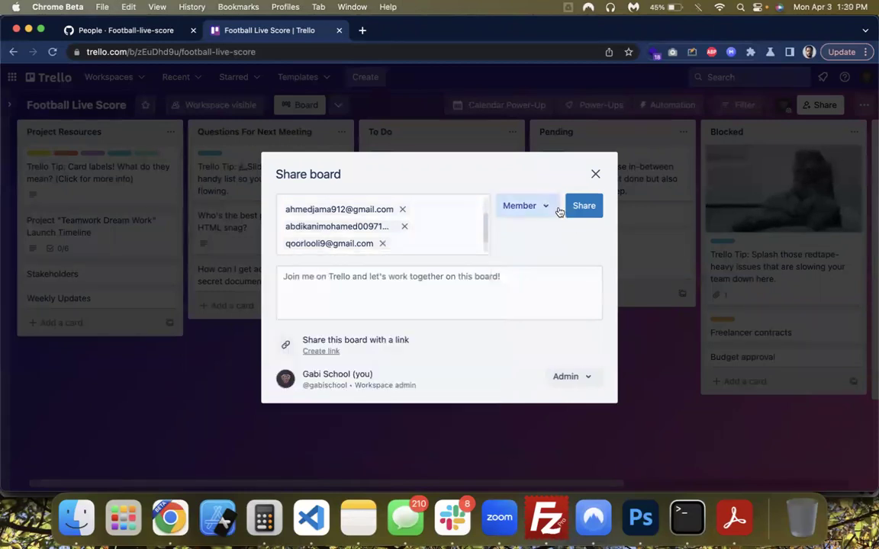
pyautogui.click(558, 209)
pyautogui.click(558, 208)
pyautogui.click(582, 206)
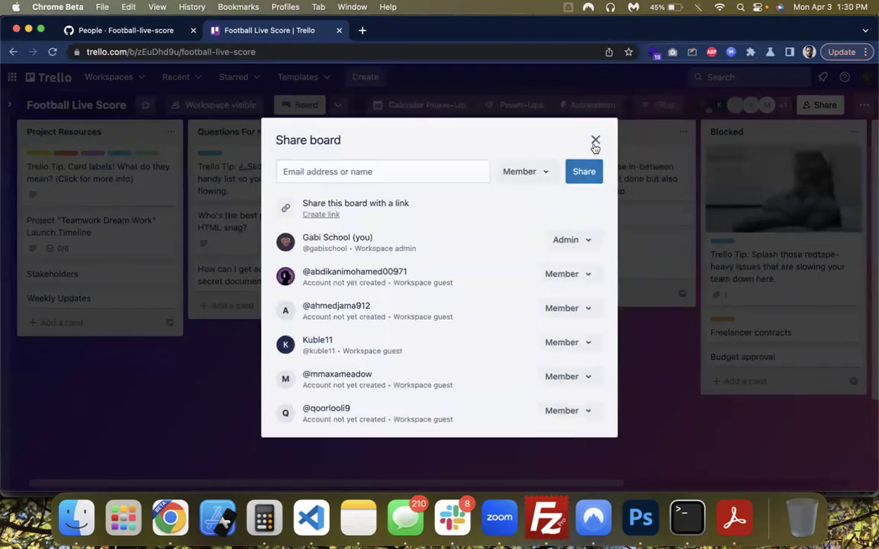
# Archive the Project Resources and Questions For Next Meeting lists.
pyautogui.click(595, 142)
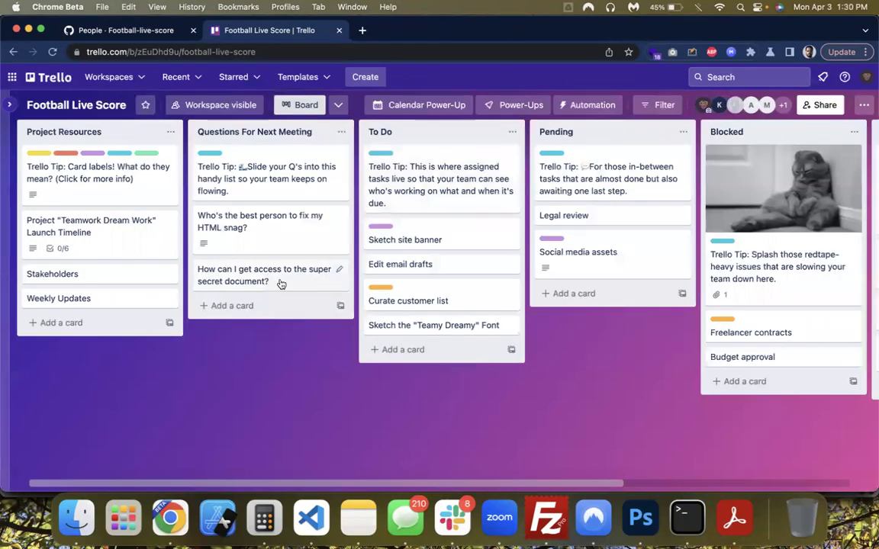
pyautogui.click(169, 134)
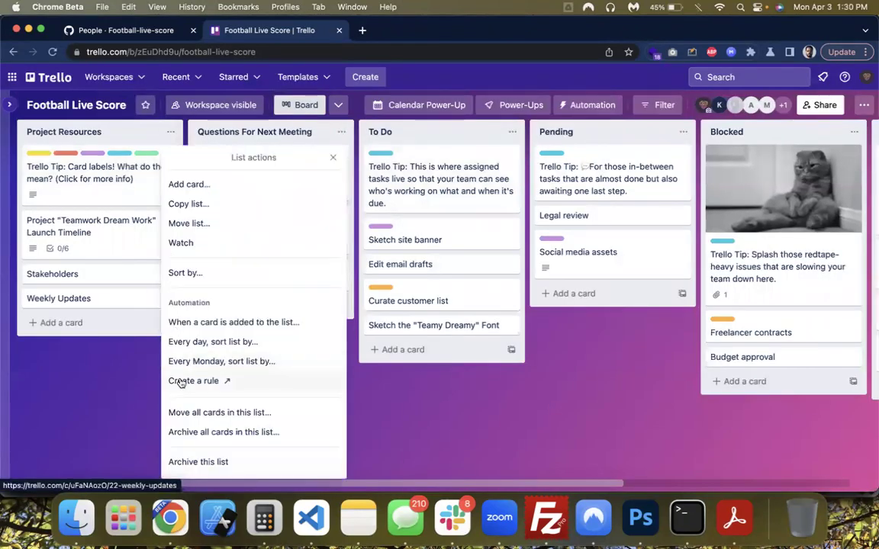
pyautogui.click(220, 462)
pyautogui.click(169, 134)
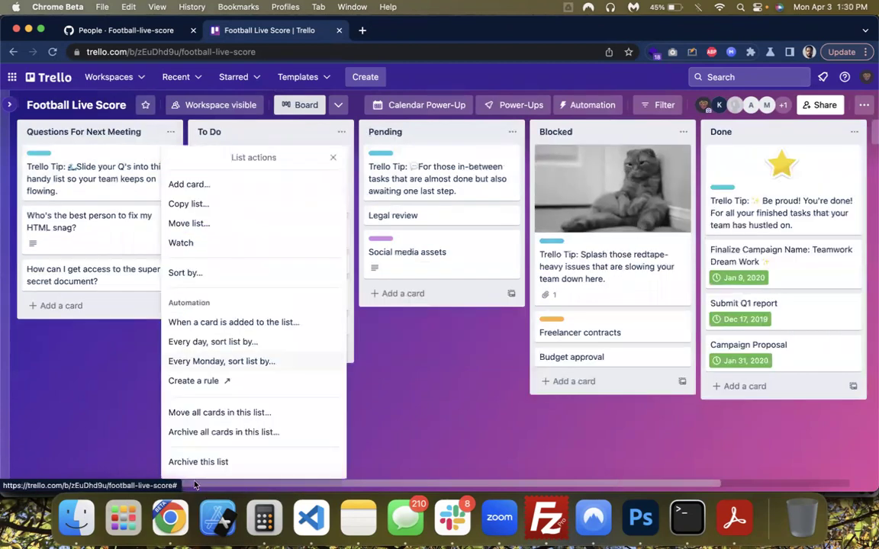
pyautogui.click(197, 462)
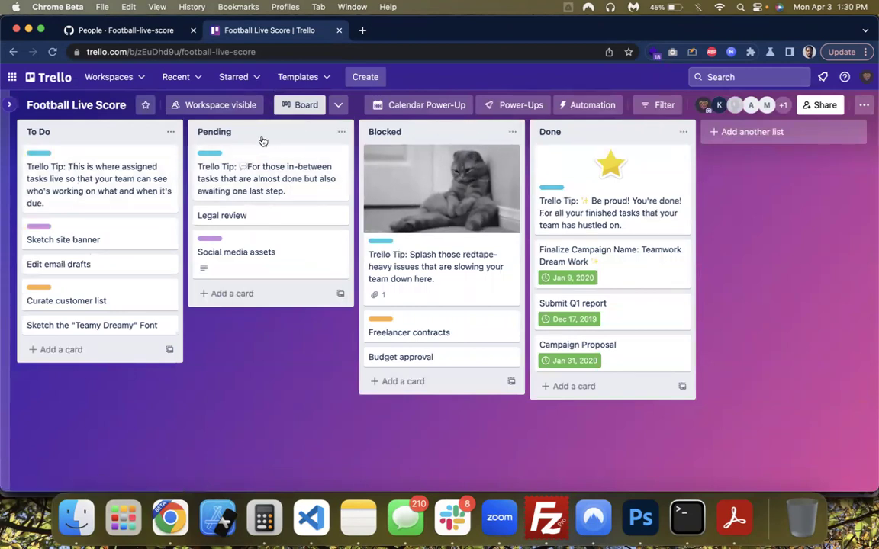
# Rename the Pending list to 'In Progress' and archive the Blocked list.
pyautogui.click(252, 132)
pyautogui.write('In Progress')
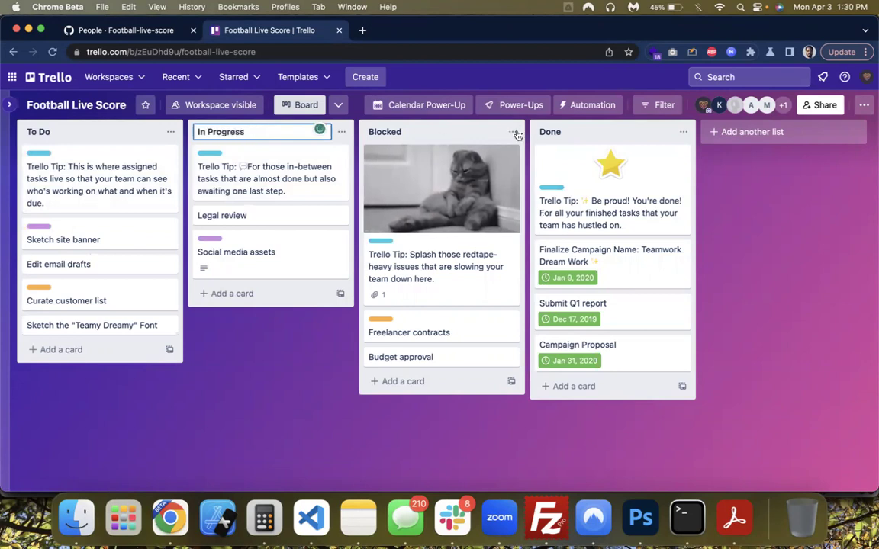
pyautogui.click(514, 133)
pyautogui.click(532, 461)
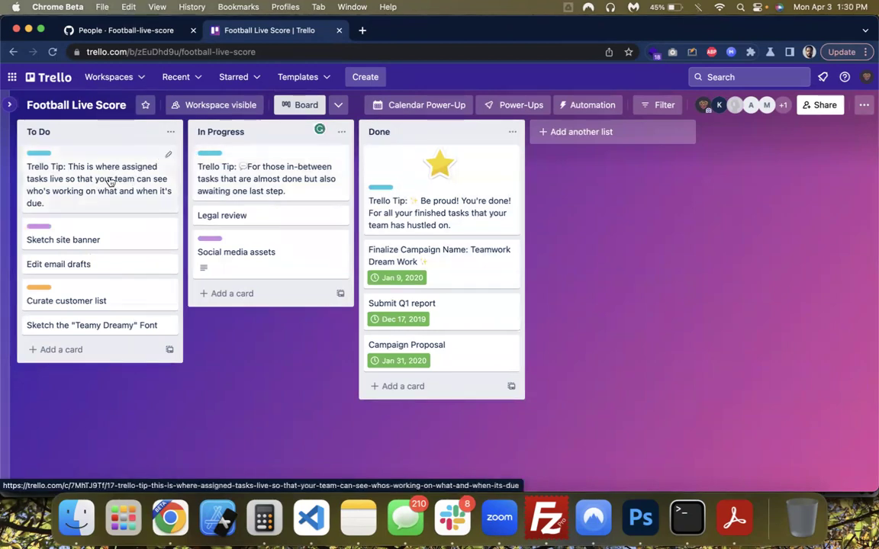
# Try retitling the first To Do card through quick edit, then back out without saving.
pyautogui.click(168, 157)
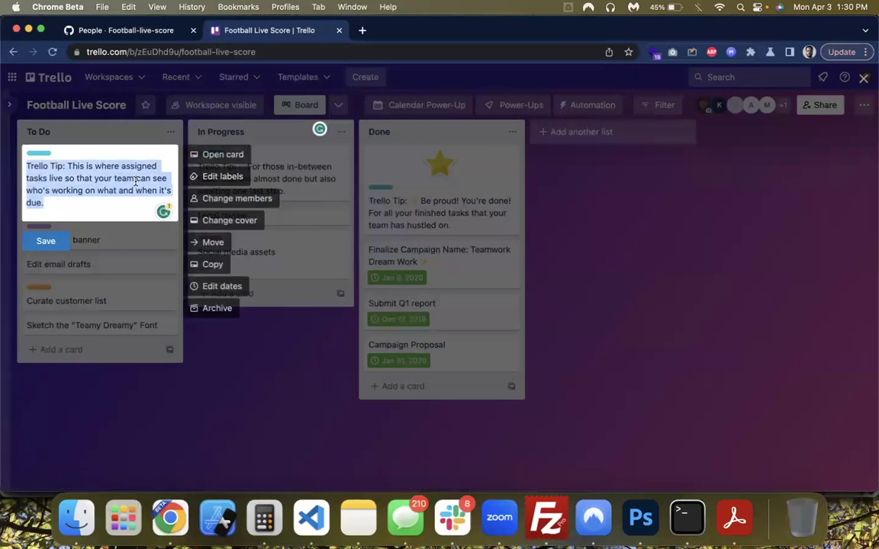
pyautogui.write('SETUP PROJECT - Github')
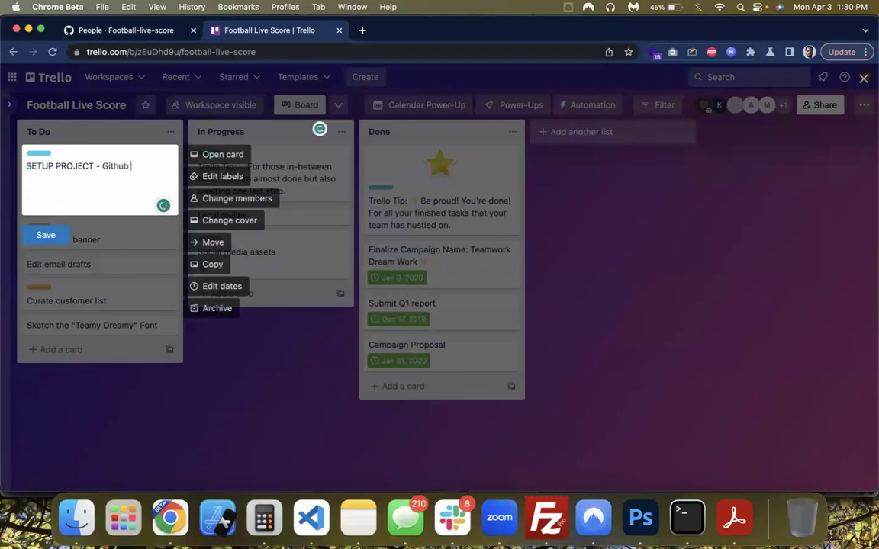
pyautogui.write('ion and Trello')
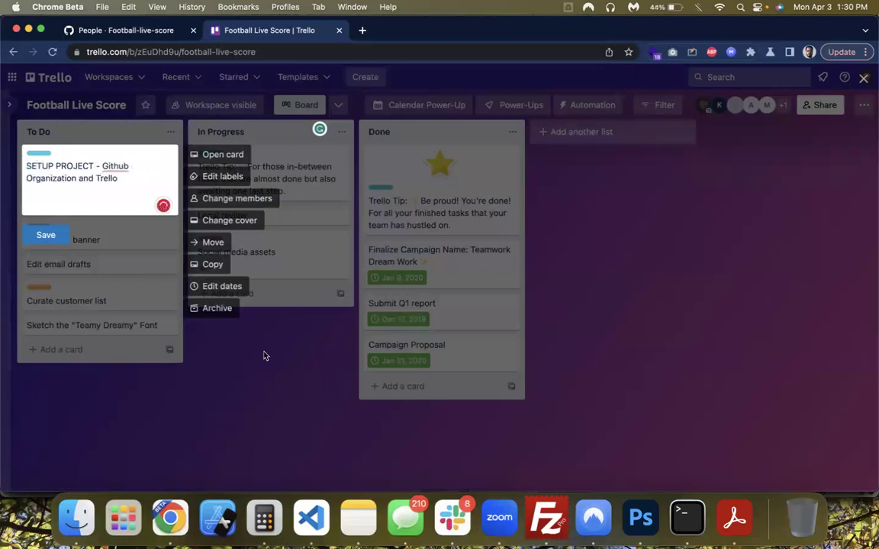
pyautogui.click(264, 356)
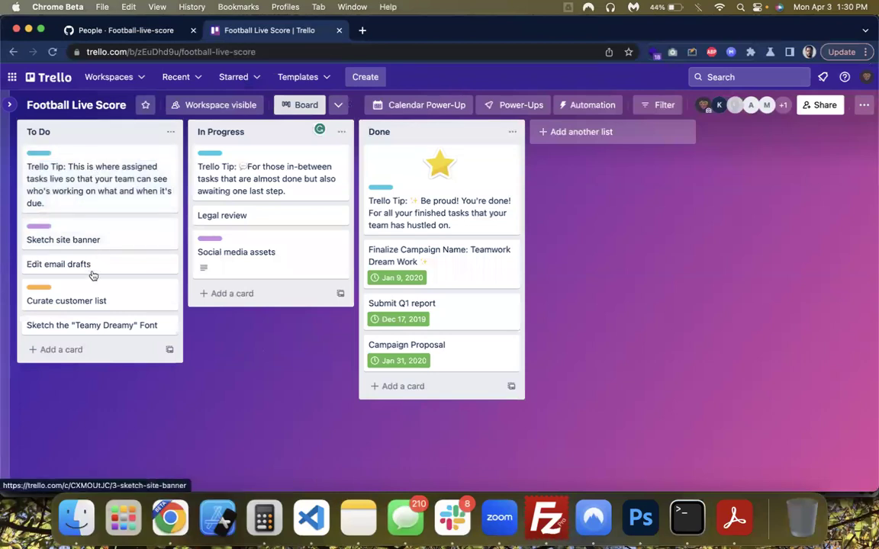
pyautogui.click(112, 191)
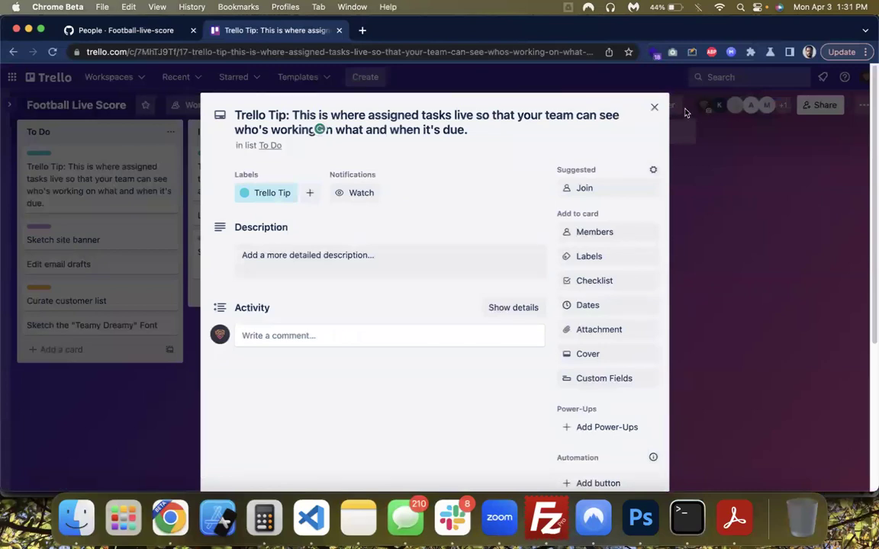
pyautogui.click(654, 108)
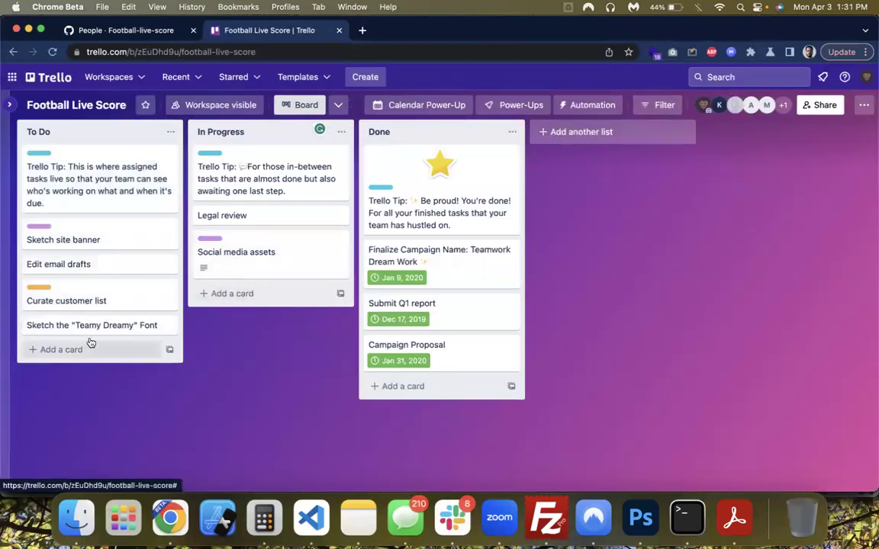
# Retitle the card 'Setup Project - Github and Trello' and drag it to the top of Done.
pyautogui.click(137, 177)
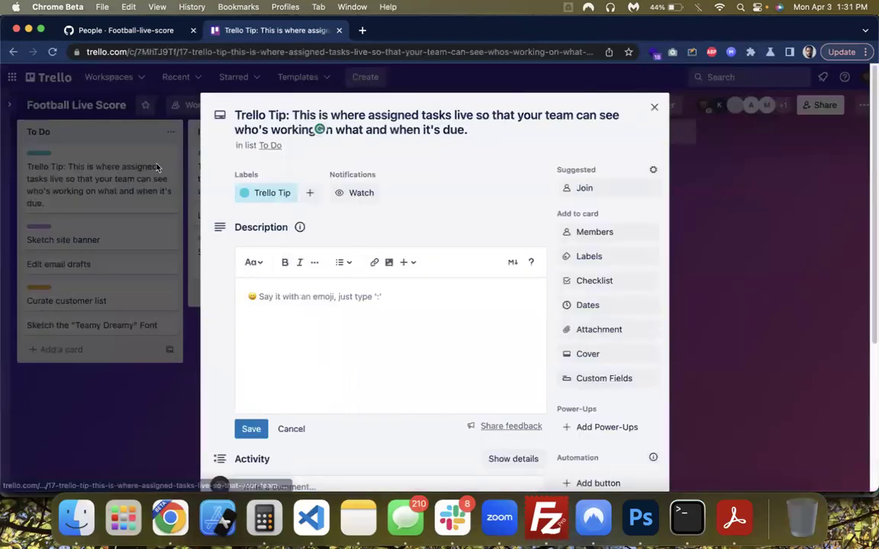
pyautogui.tripleClick(370, 114)
pyautogui.write('S')
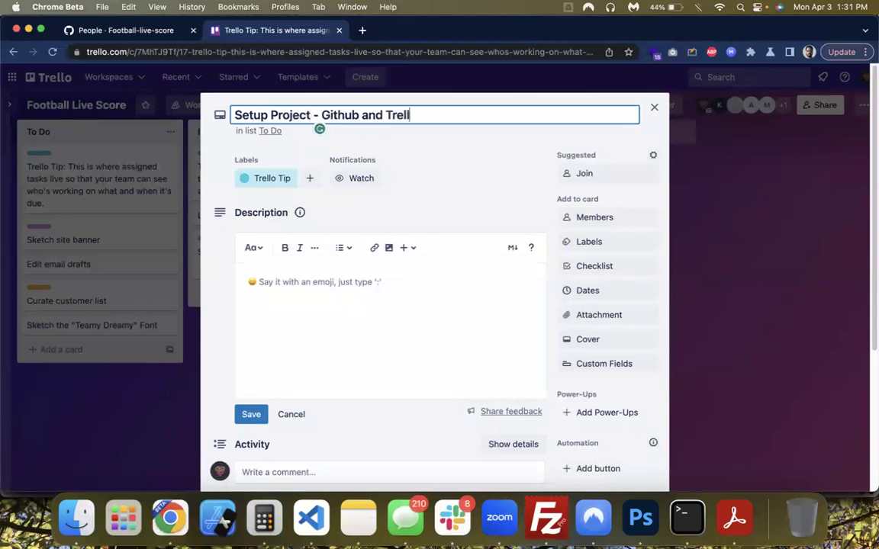
pyautogui.click(252, 416)
pyautogui.click(137, 381)
pyautogui.moveTo(144, 159); pyautogui.dragTo(447, 177)
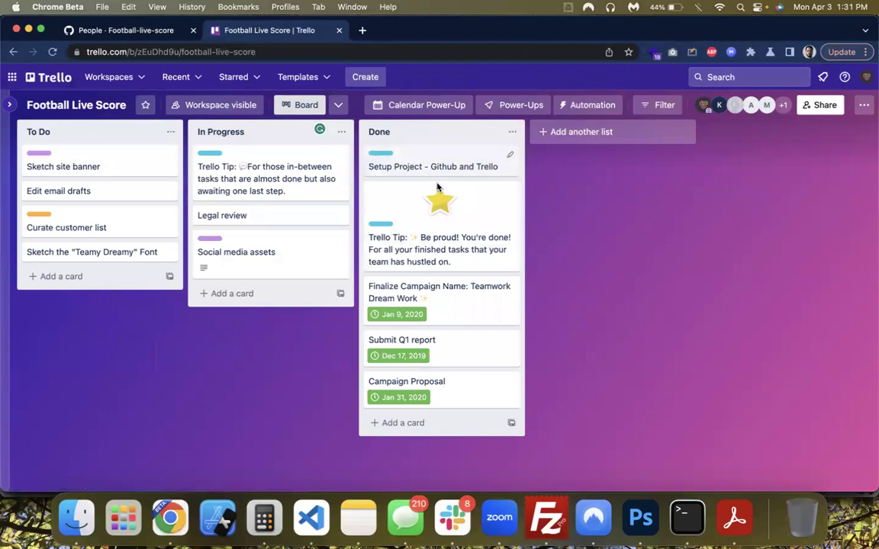
# Archive the Trello Tip, Finalize Campaign Name, Submit Q1 report and Campaign Proposal cards in Done.
pyautogui.click(509, 194)
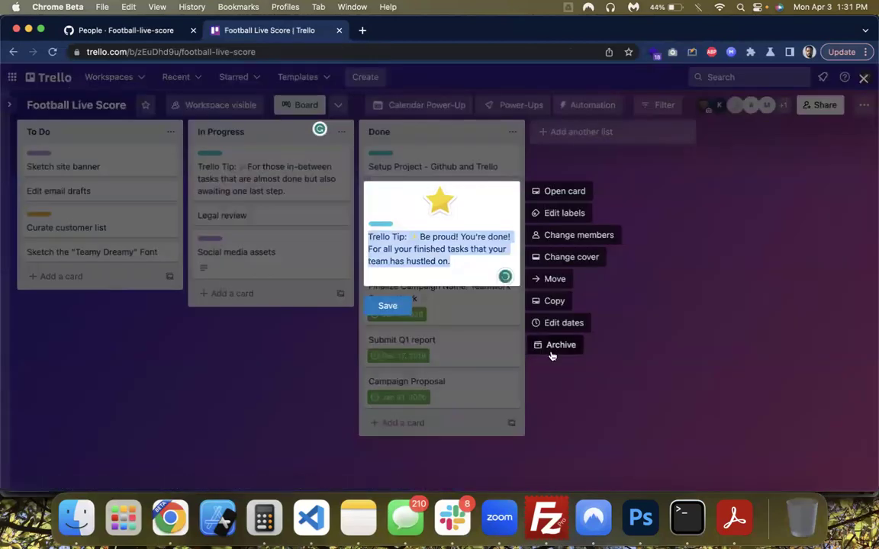
pyautogui.click(561, 345)
pyautogui.click(511, 192)
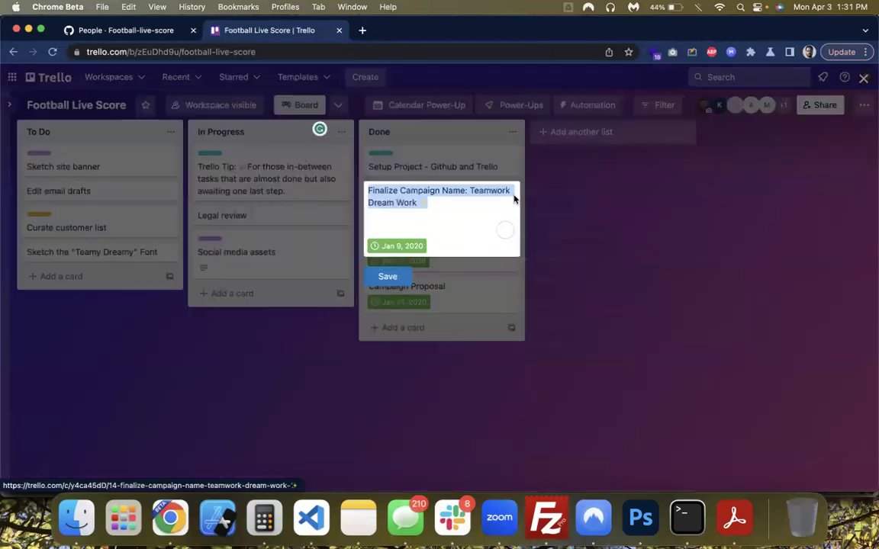
pyautogui.click(543, 344)
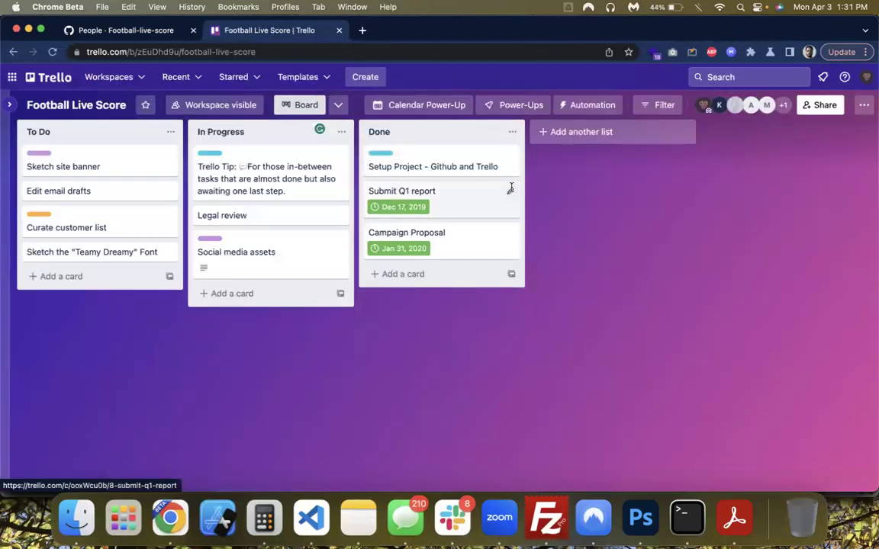
pyautogui.click(511, 193)
pyautogui.click(562, 344)
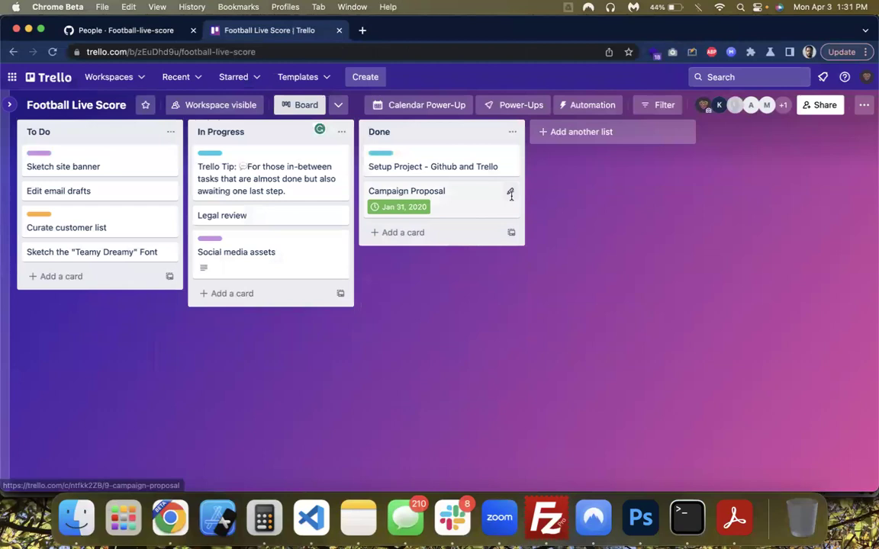
pyautogui.click(511, 193)
pyautogui.click(555, 345)
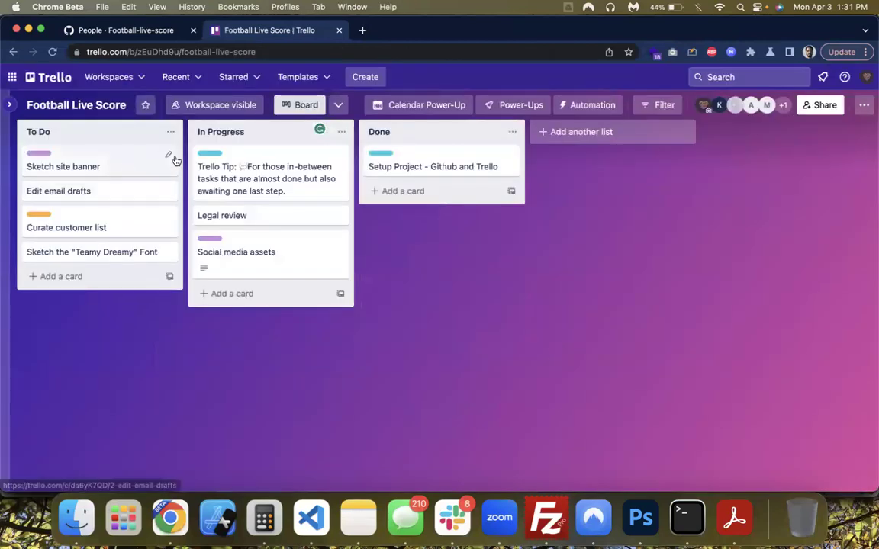
# Archive the Trello Tip, Legal review and Social media assets cards in In Progress.
pyautogui.click(338, 155)
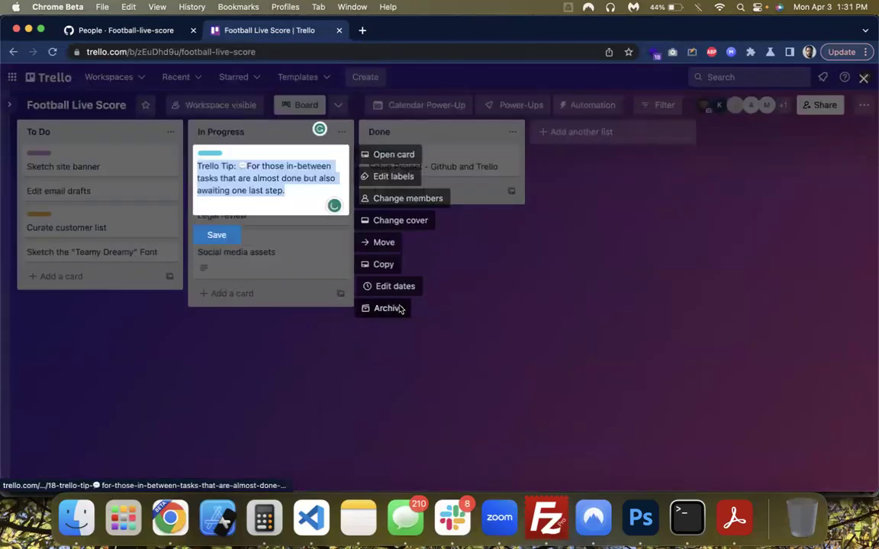
pyautogui.click(391, 308)
pyautogui.click(338, 157)
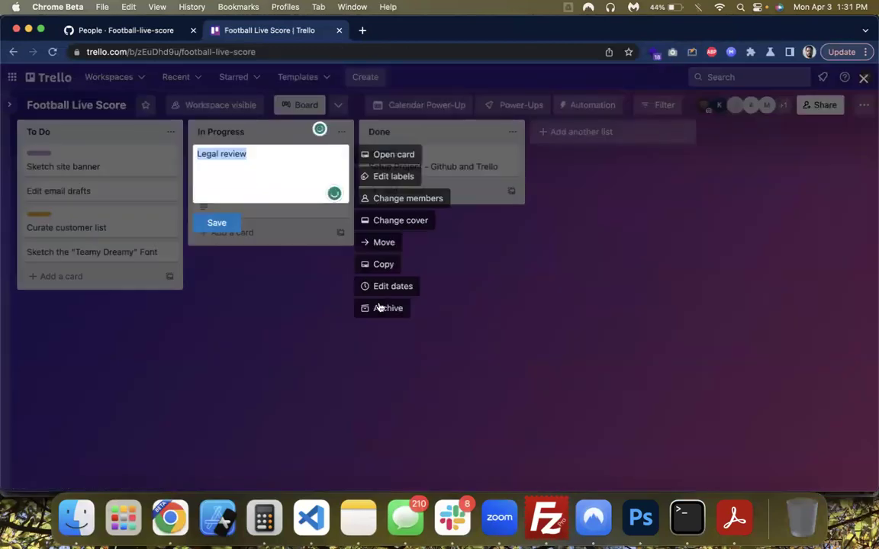
pyautogui.click(382, 311)
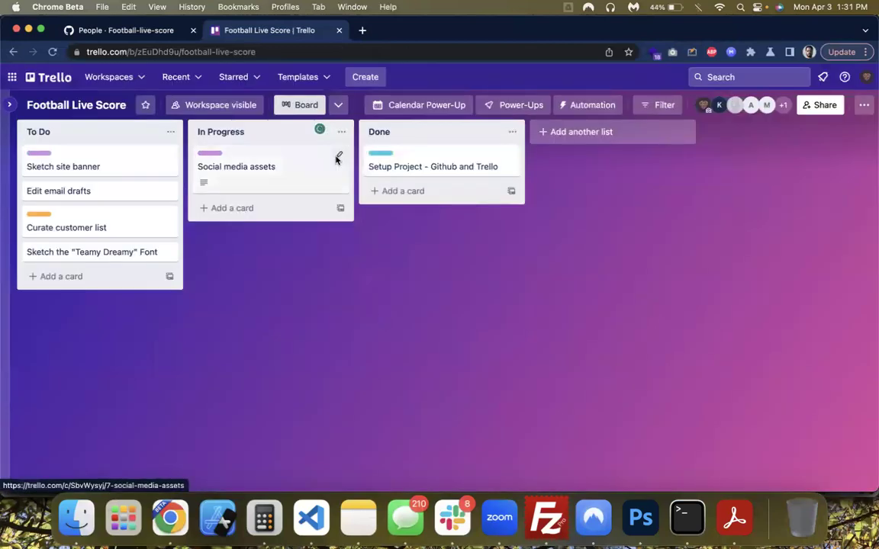
pyautogui.click(336, 158)
pyautogui.click(370, 309)
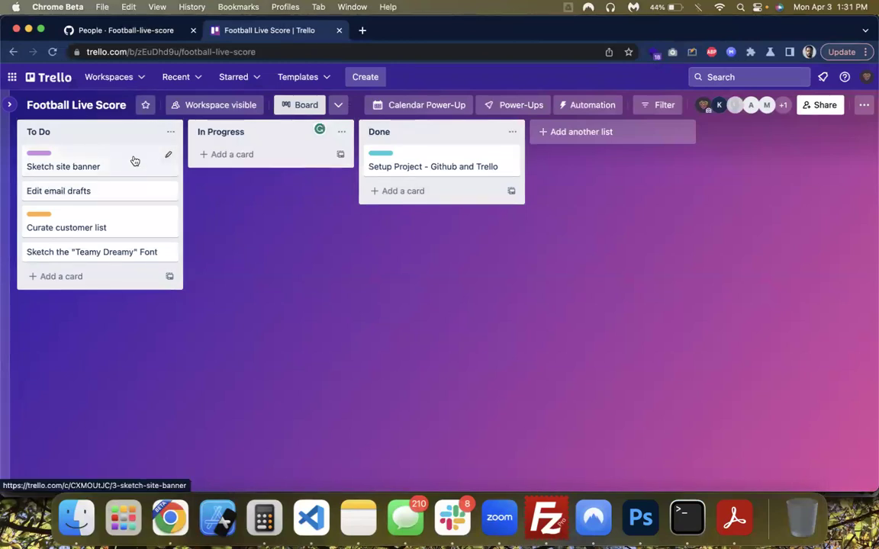
# Replace the Sketch site banner card's title with 'Add Project Template to Github Organization' and save.
pyautogui.click(102, 169)
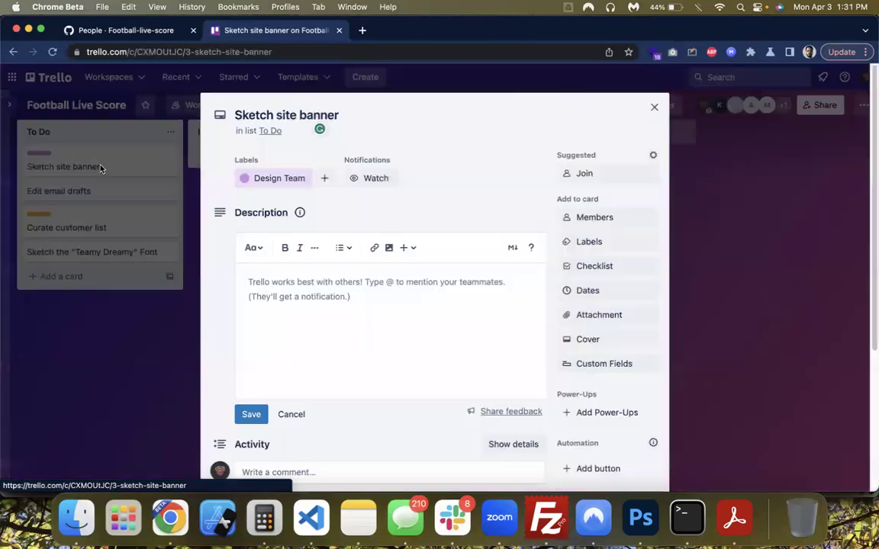
pyautogui.click(295, 115)
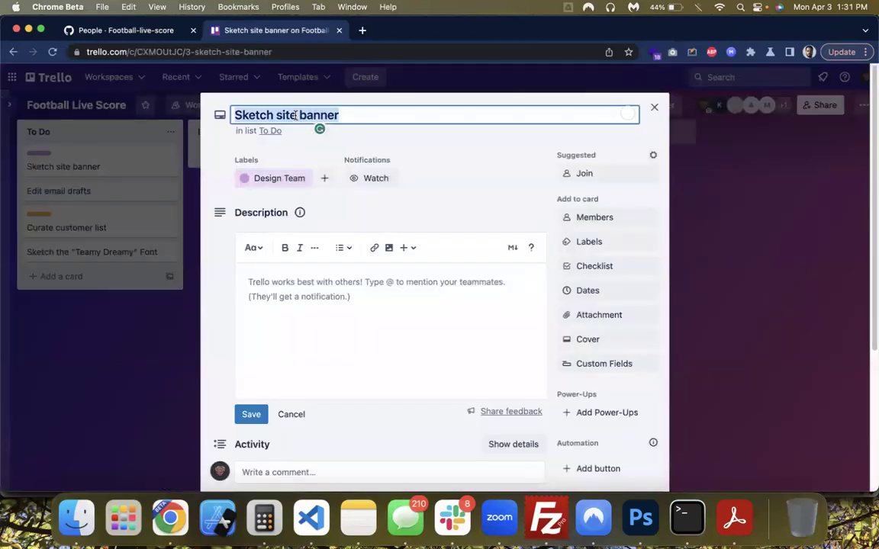
pyautogui.write('Add')
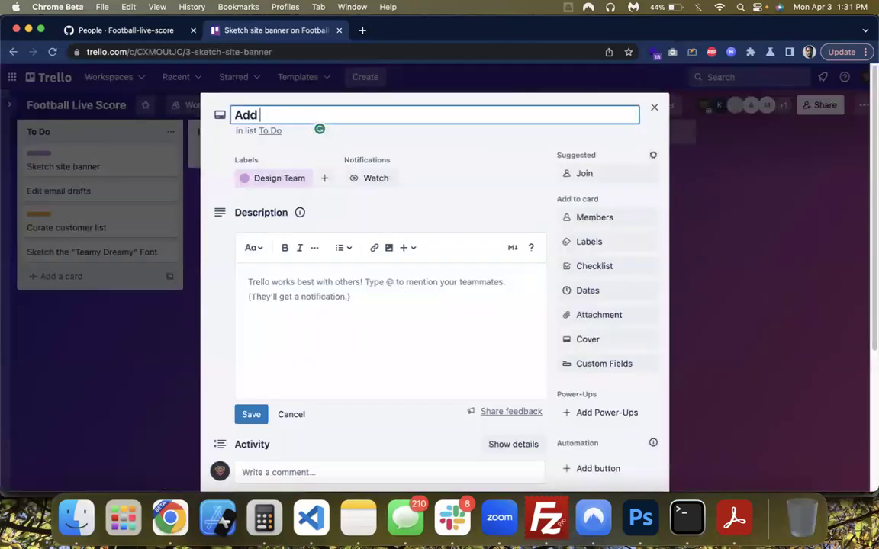
pyautogui.write(' Project Templ')
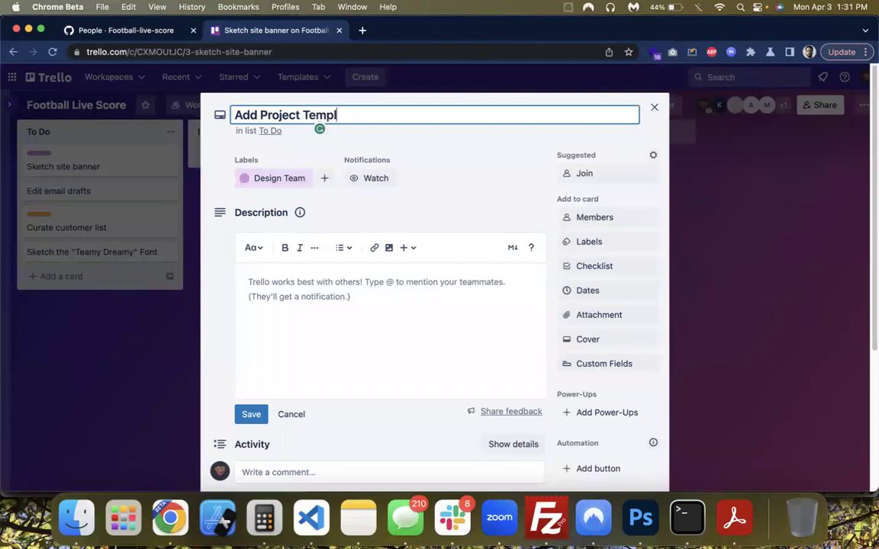
pyautogui.write('ate to Github Organizatioo')
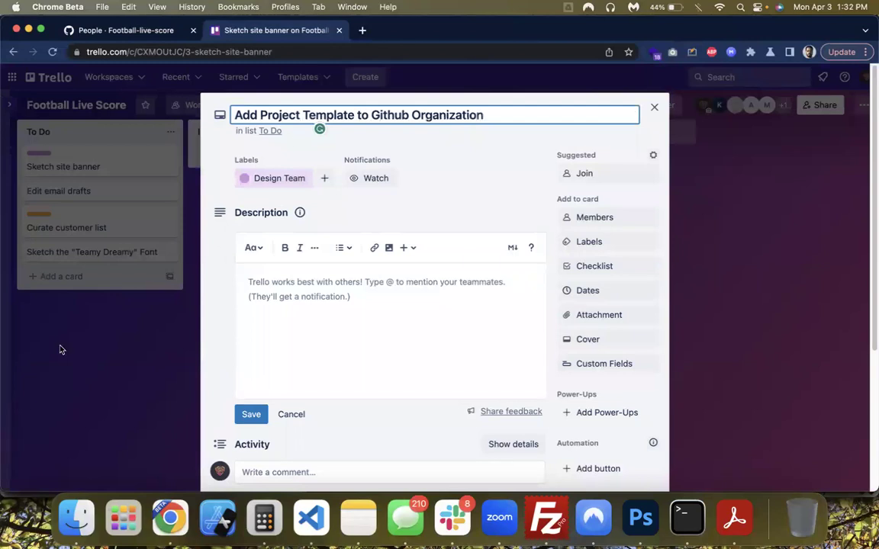
pyautogui.click(251, 415)
# Drag the Add Project Template card into In Progress, then scroll Slack's project channel to the top.
pyautogui.click(102, 380)
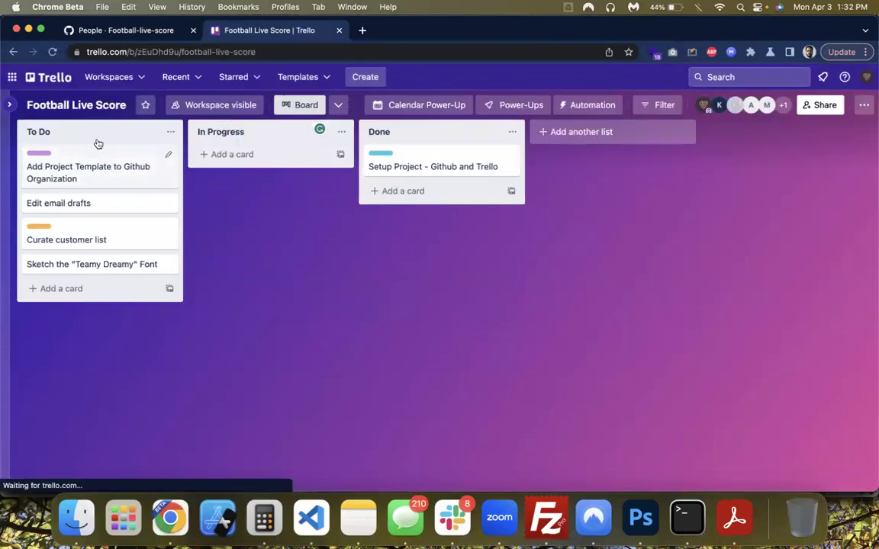
pyautogui.moveTo(116, 166); pyautogui.dragTo(243, 159)
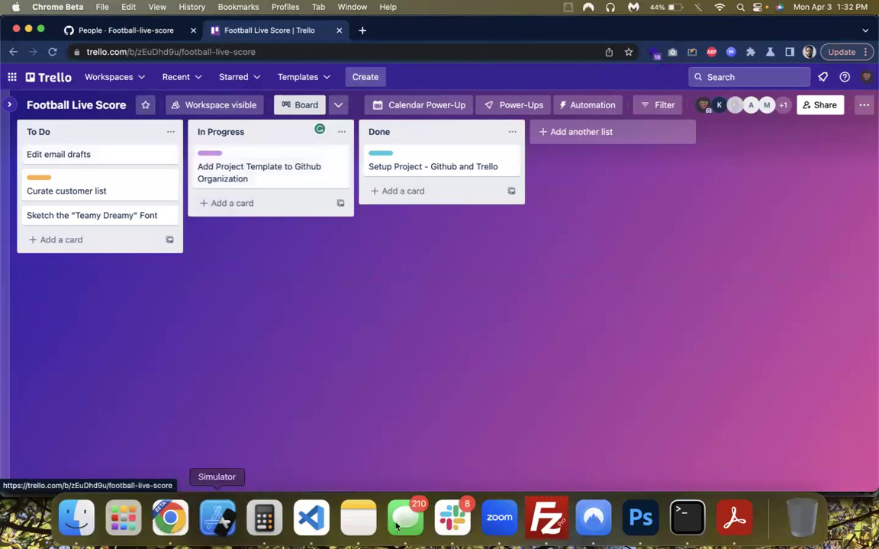
pyautogui.click(453, 519)
pyautogui.scroll(10, 420, 283)
pyautogui.scroll(10, 419, 282)
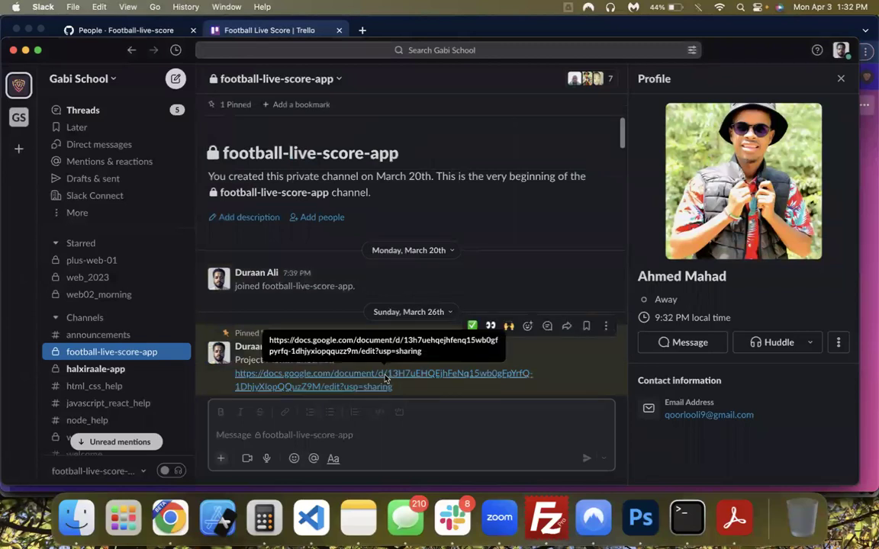
# Open the Project Month Checklist link from Slack and copy it as 'Football Live Score'.
pyautogui.click(386, 376)
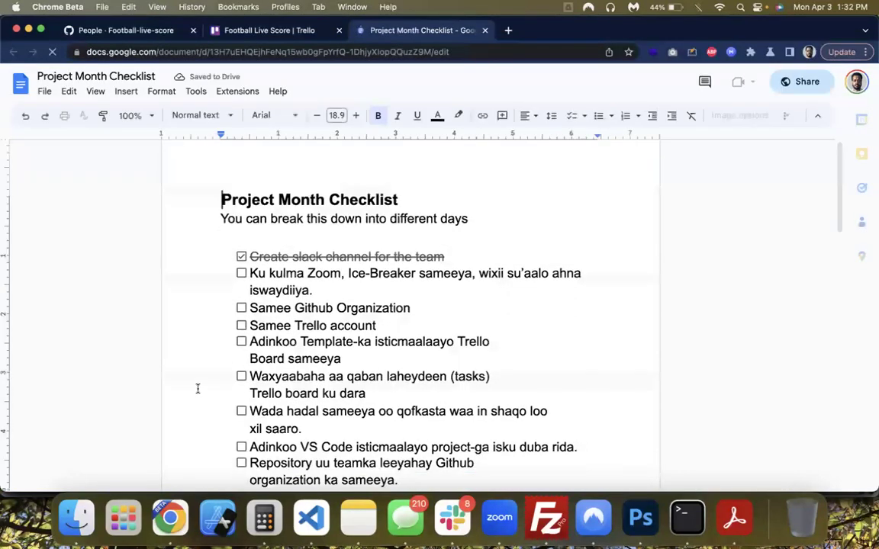
pyautogui.scroll(-2, 280, 252)
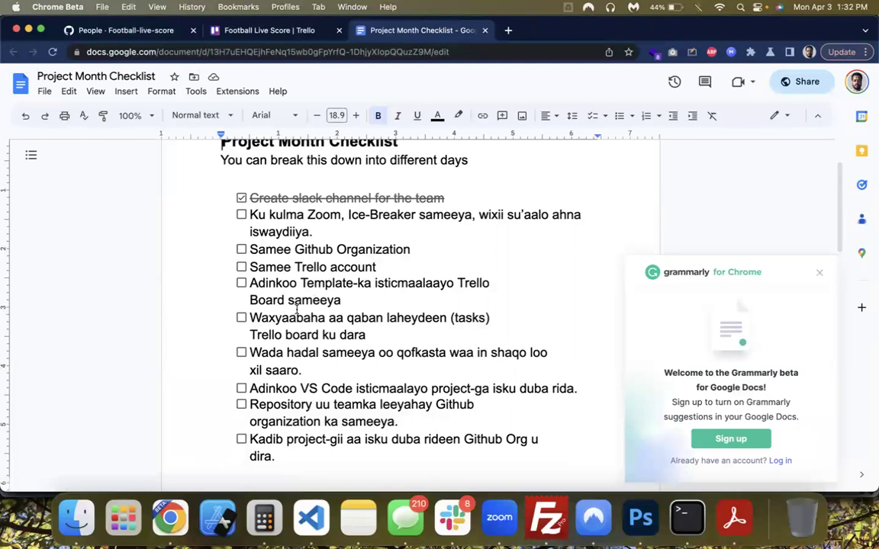
pyautogui.scroll(-1, 296, 306)
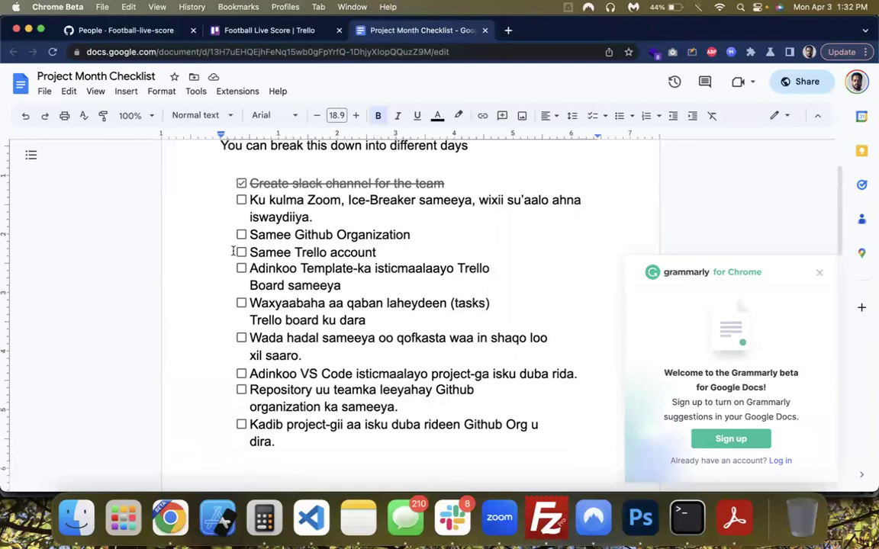
pyautogui.click(44, 91)
pyautogui.click(119, 156)
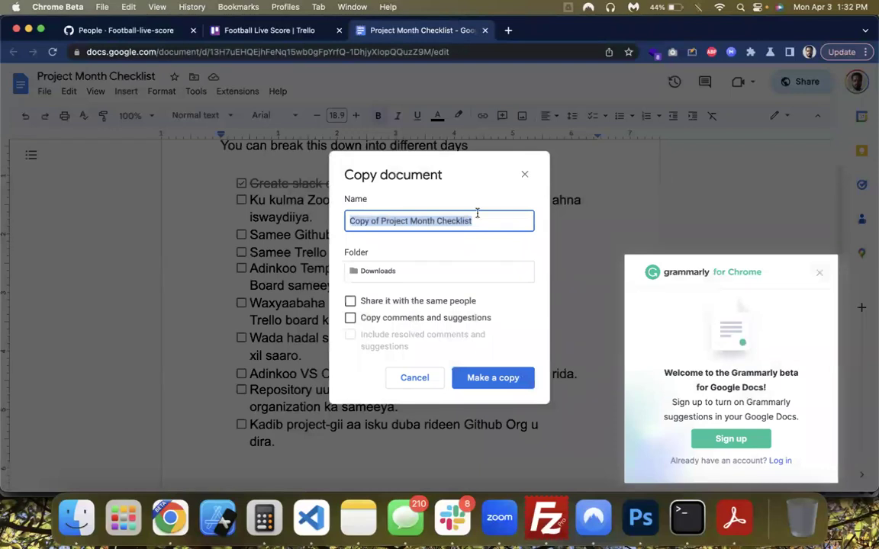
pyautogui.write('Football Live Score')
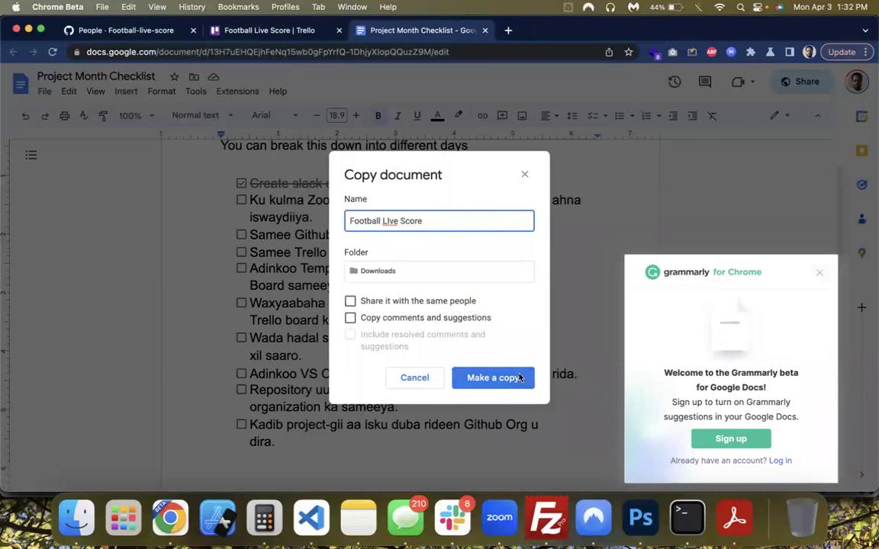
pyautogui.click(522, 376)
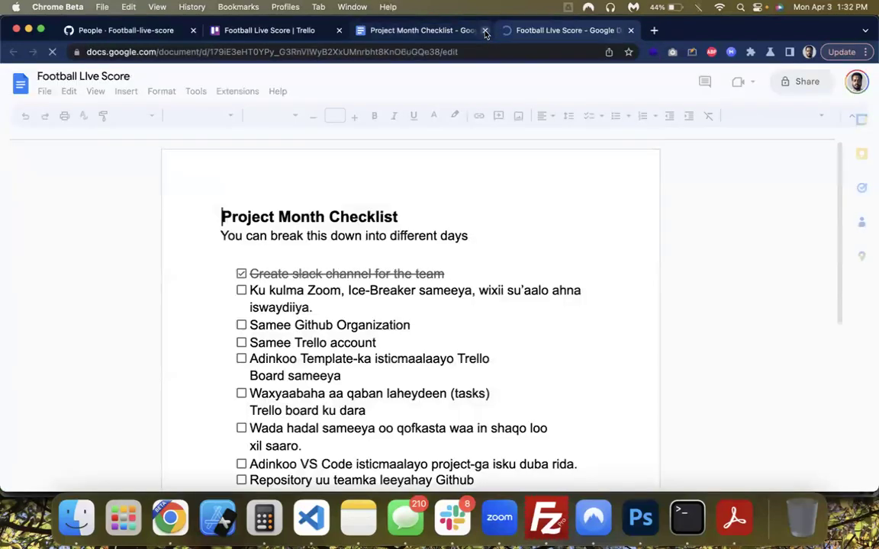
# Close the original tab and tick the Zoom, GitHub organization, Trello account and Trello template items.
pyautogui.click(484, 30)
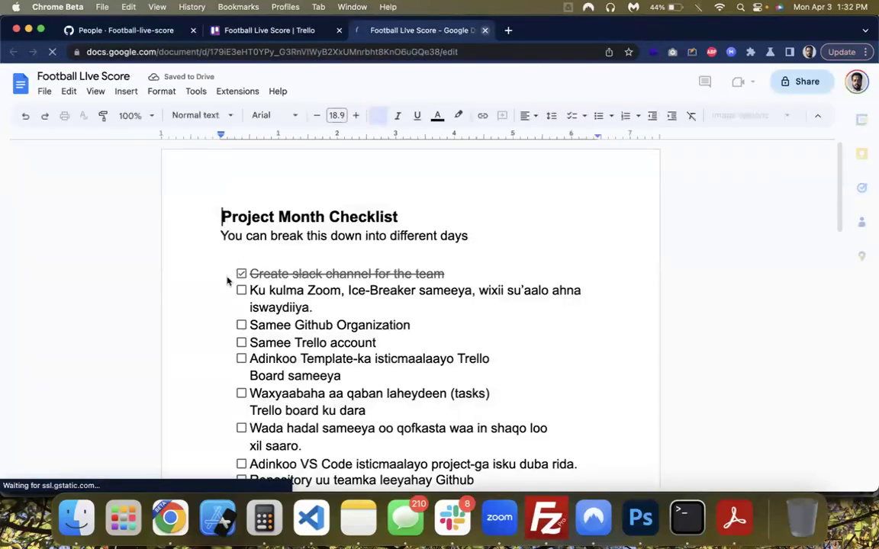
pyautogui.scroll(-1, 236, 304)
pyautogui.click(241, 237)
pyautogui.click(241, 272)
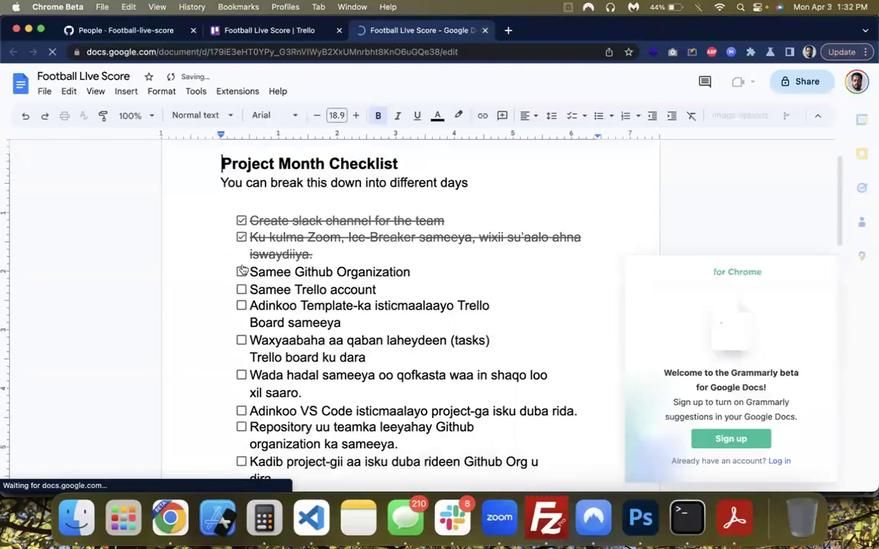
pyautogui.click(242, 290)
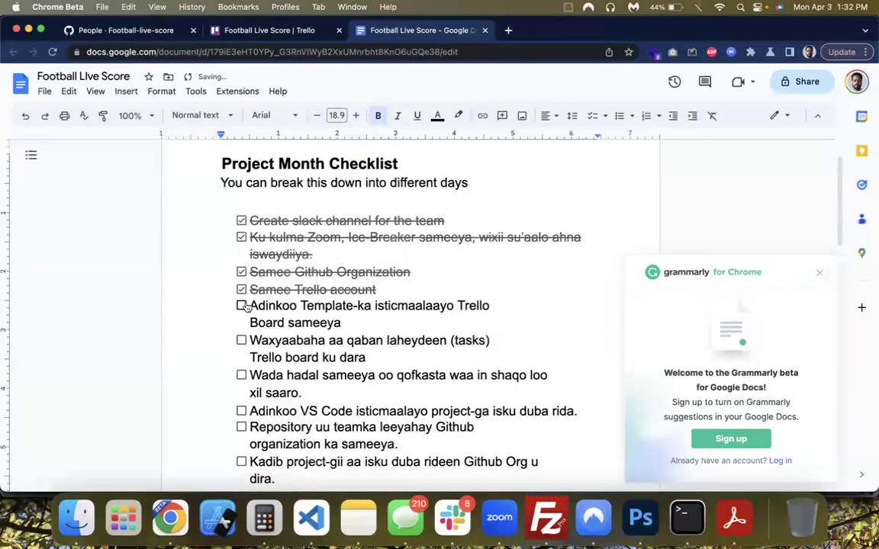
pyautogui.click(242, 306)
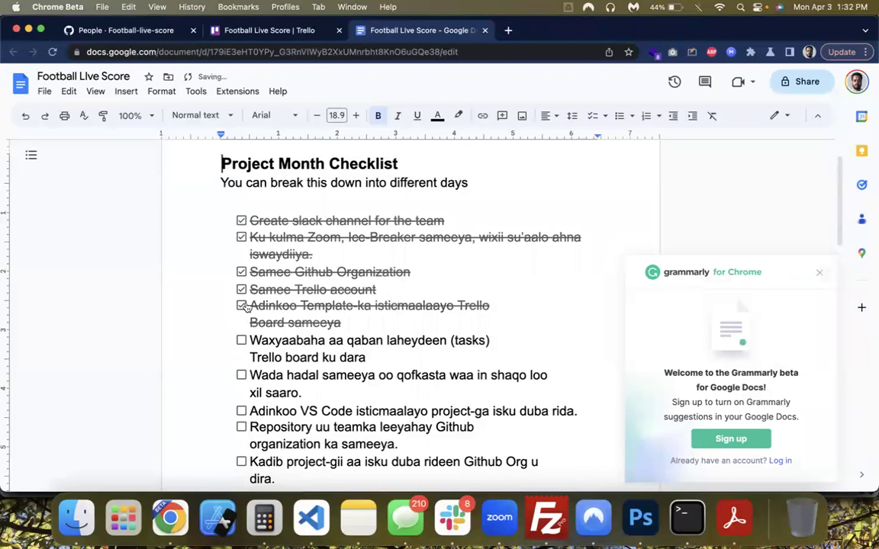
pyautogui.scroll(-1, 238, 329)
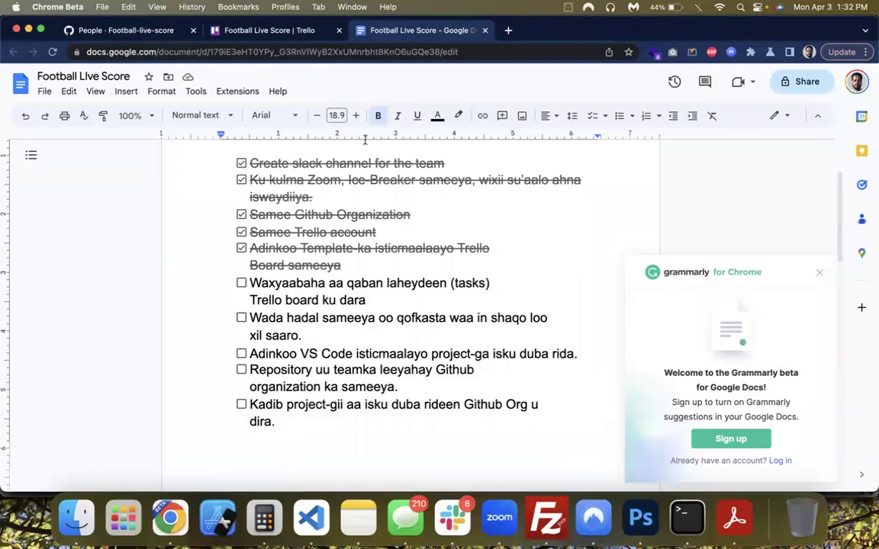
pyautogui.click(136, 31)
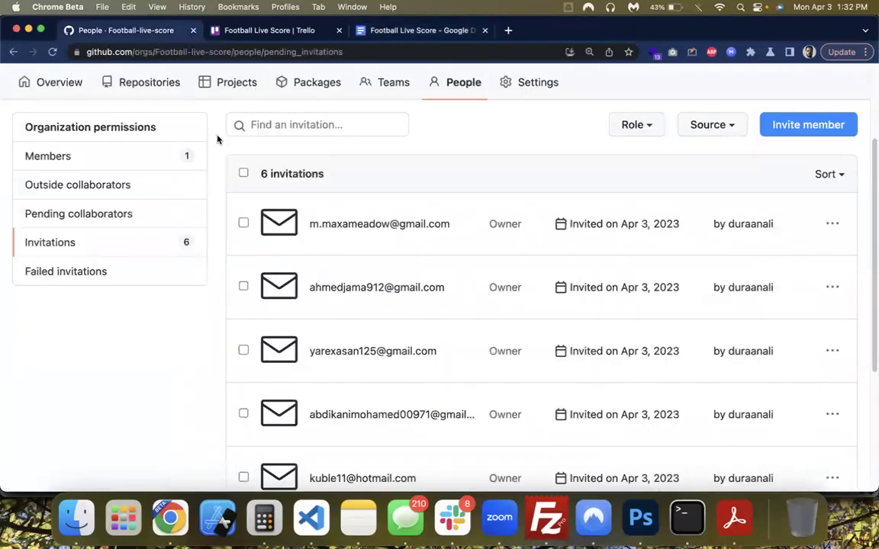
# Copy the web address of the GitHub organization's overview page.
pyautogui.scroll(4, 110, 200)
pyautogui.click(59, 216)
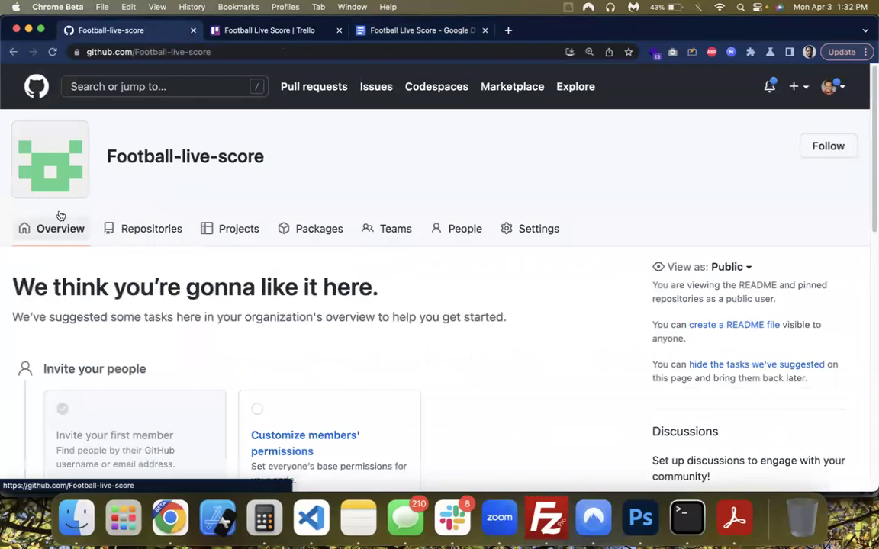
pyautogui.click(216, 50)
pyautogui.press('super+c')
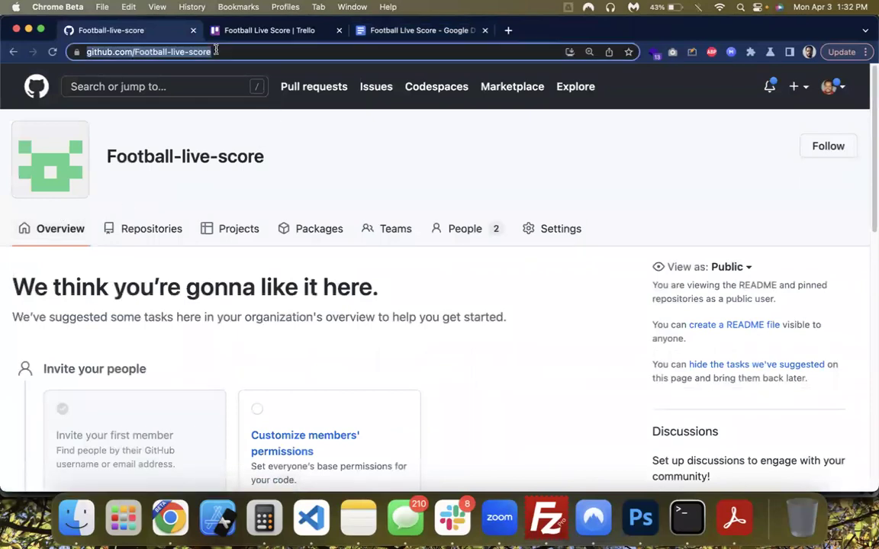
# Post the GitHub organization link in the project channel, followed by 'Github Organization'.
pyautogui.click(453, 516)
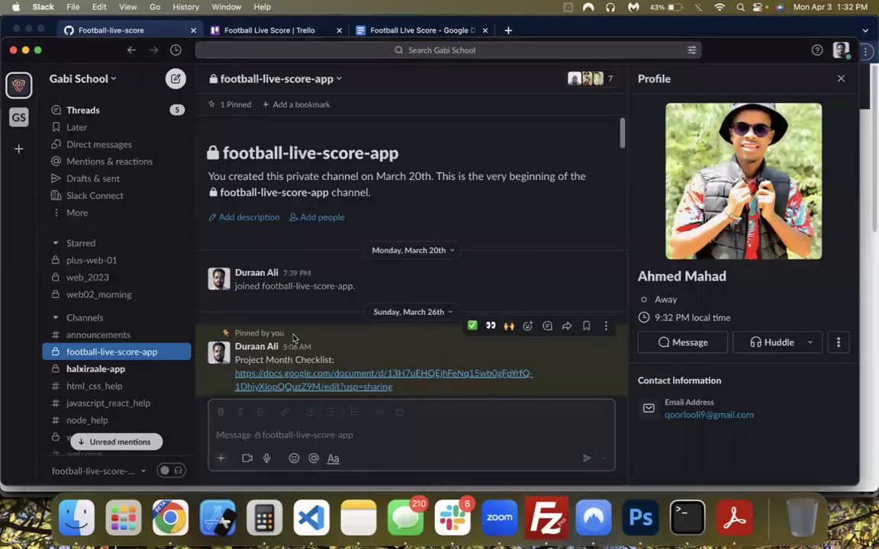
pyautogui.click(303, 428)
pyautogui.press('super+v')
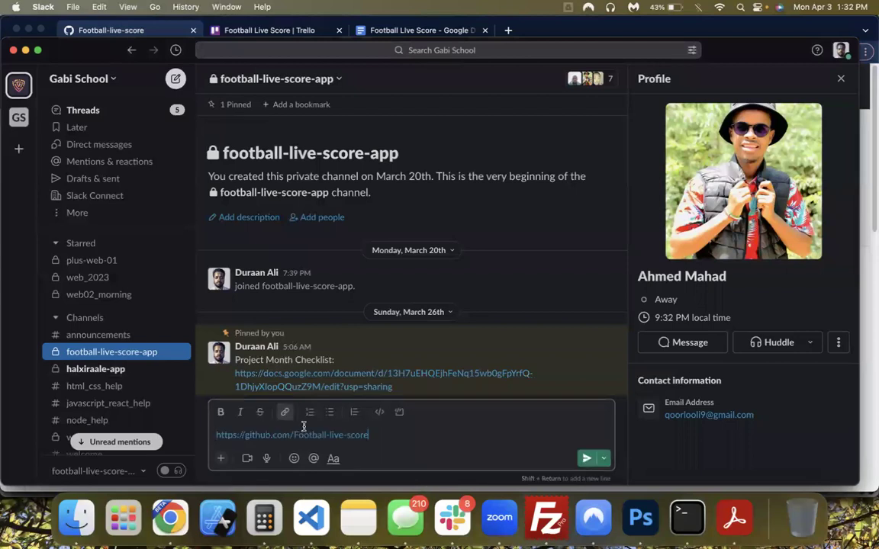
pyautogui.press('Return')
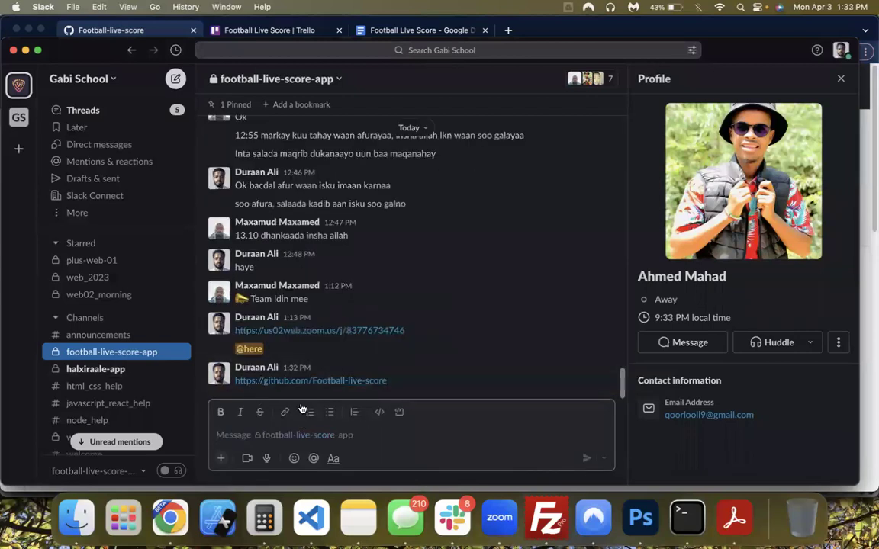
pyautogui.write('Github Organizat')
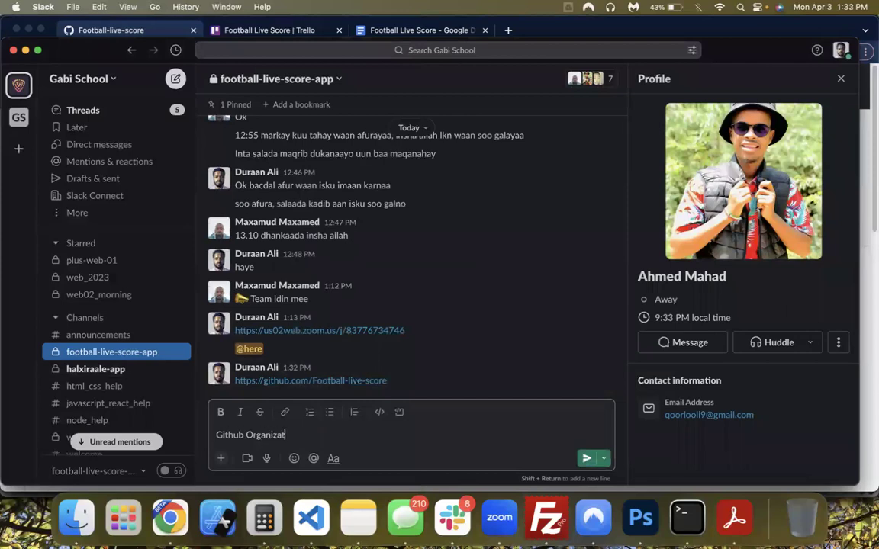
pyautogui.write('ion')
pyautogui.press('Return')
pyautogui.click(170, 519)
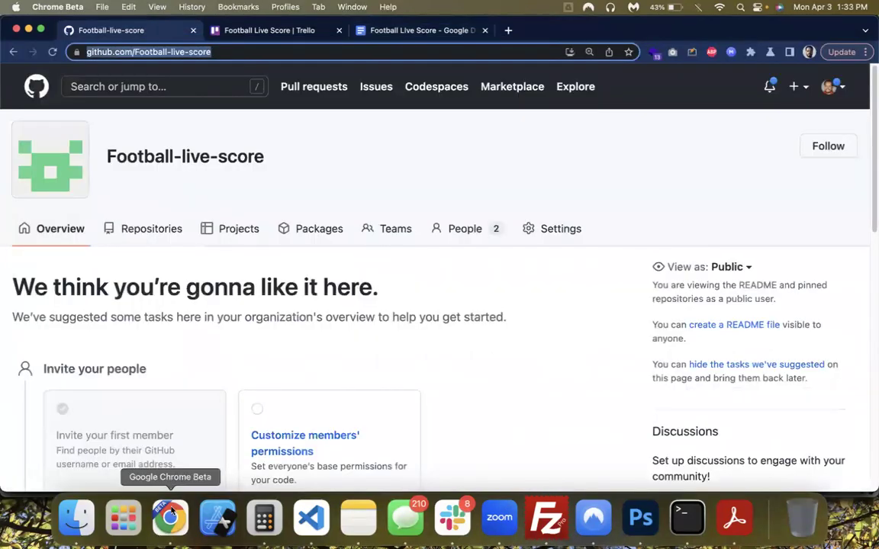
# Create and copy a share link for the Football Live Score board.
pyautogui.click(260, 30)
pyautogui.click(822, 107)
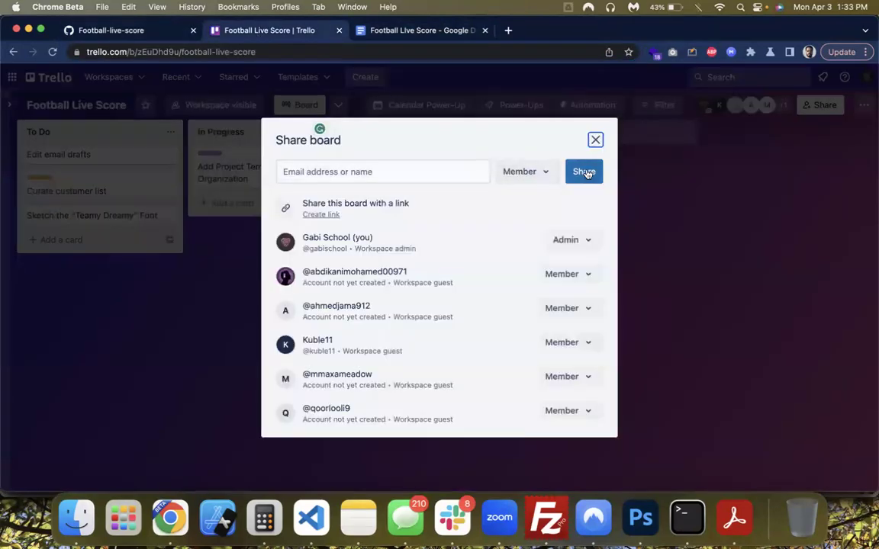
pyautogui.click(544, 173)
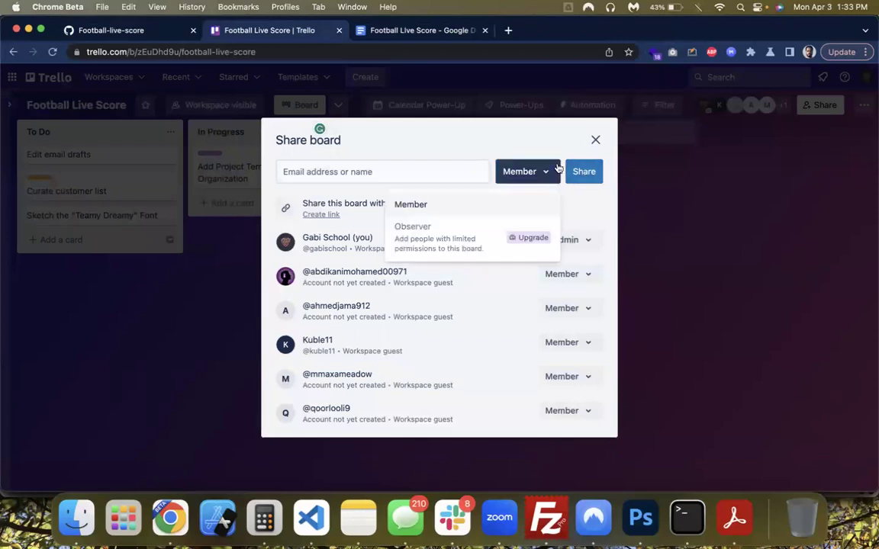
pyautogui.click(543, 173)
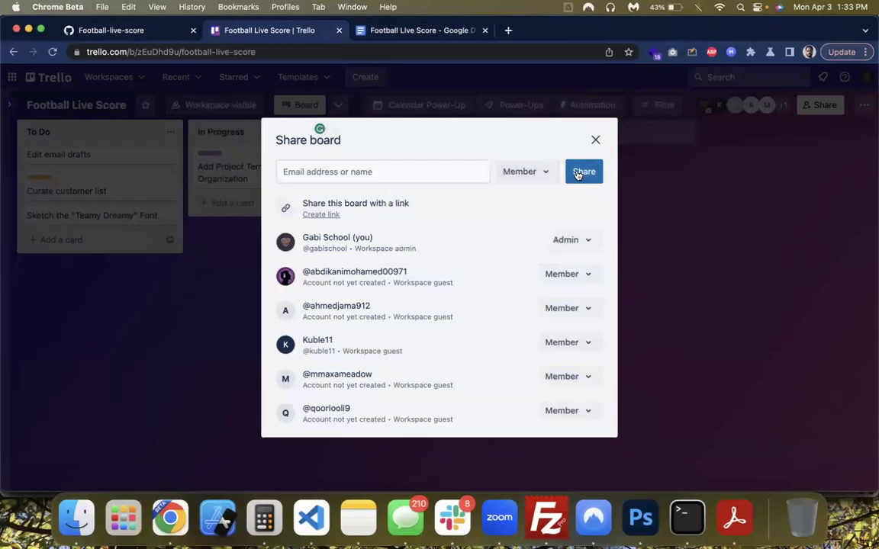
pyautogui.click(322, 216)
pyautogui.click(527, 209)
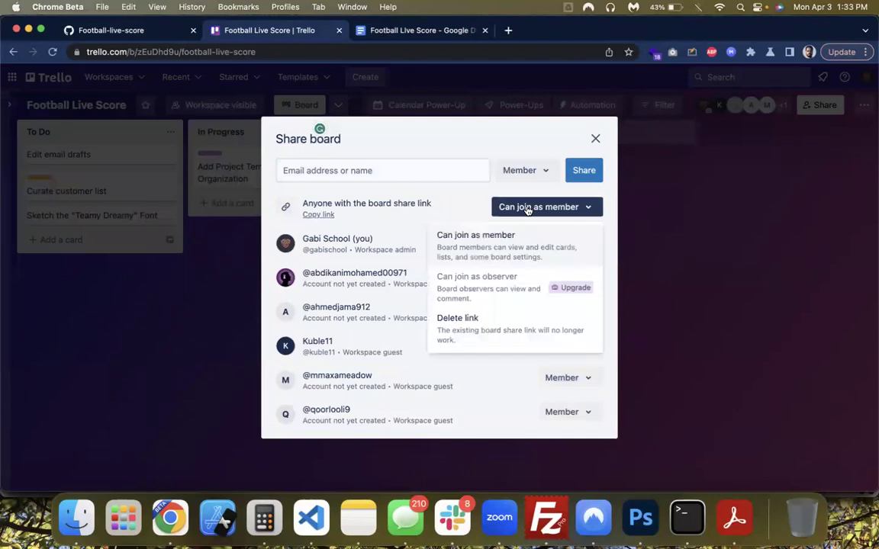
pyautogui.click(309, 216)
pyautogui.click(309, 216)
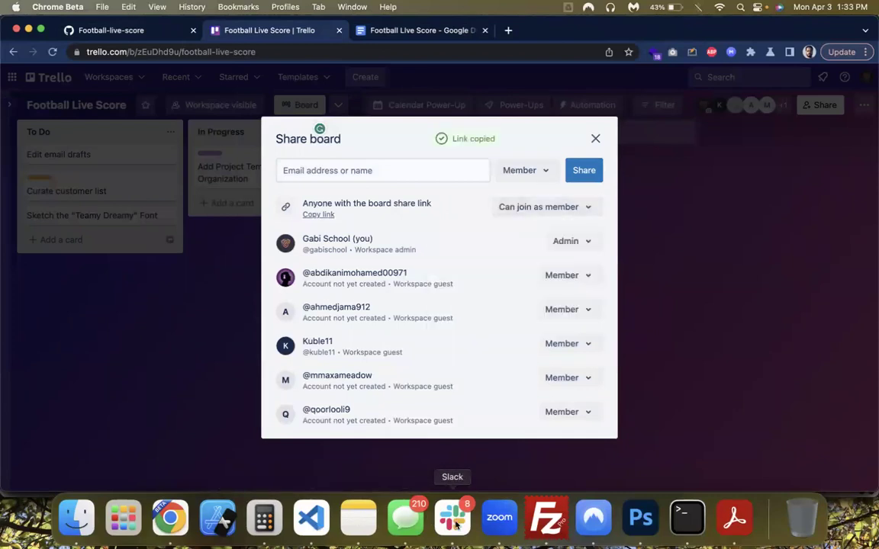
# Post 'Trello:' with the board invite link in the Slack project channel.
pyautogui.click(452, 518)
pyautogui.write('Tre')
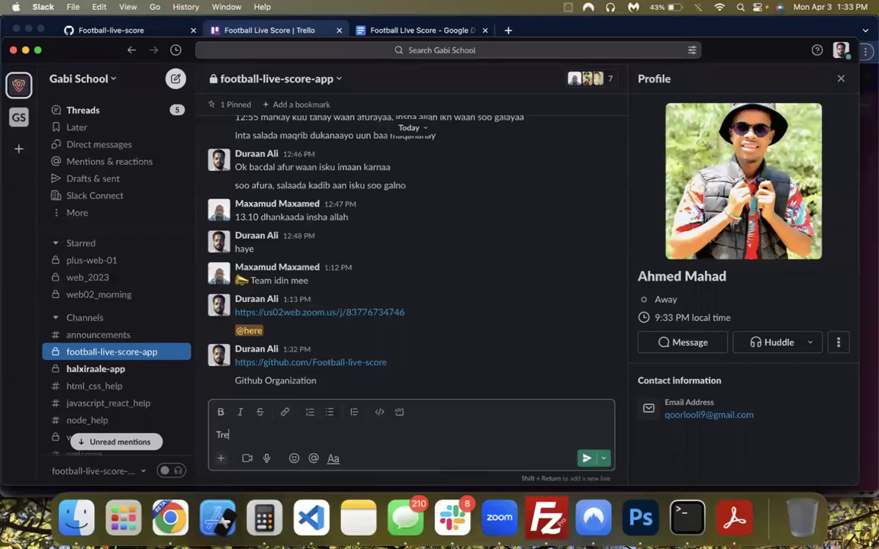
pyautogui.write('llo:')
pyautogui.hotkey('shift', 'Return')
pyautogui.press('super+v')
pyautogui.press('Return')
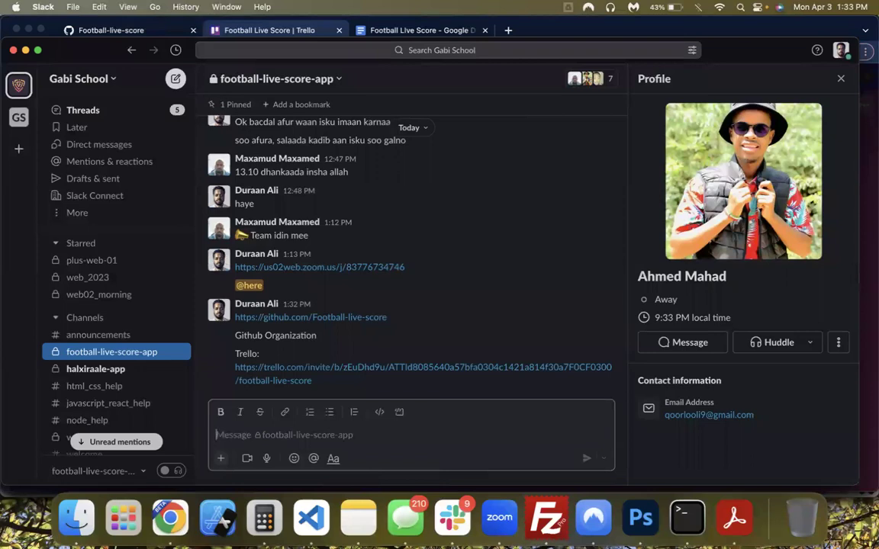
pyautogui.click(169, 520)
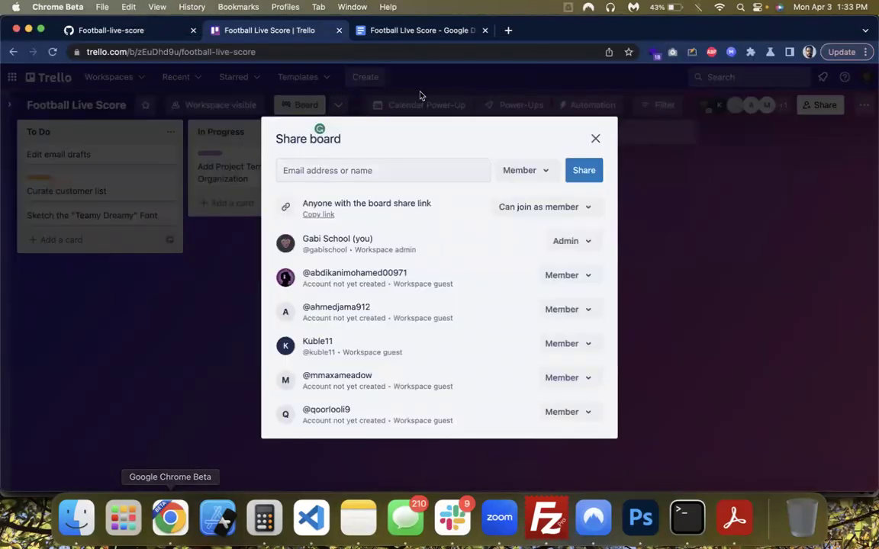
# Close Trello's Share board dialog, glance at the checklist document, then go to GitHub.
pyautogui.click(251, 130)
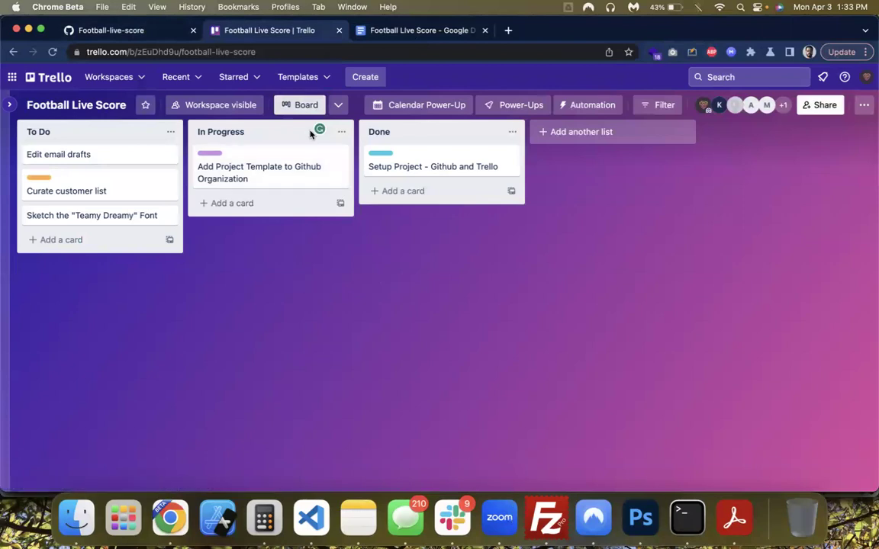
pyautogui.click(401, 33)
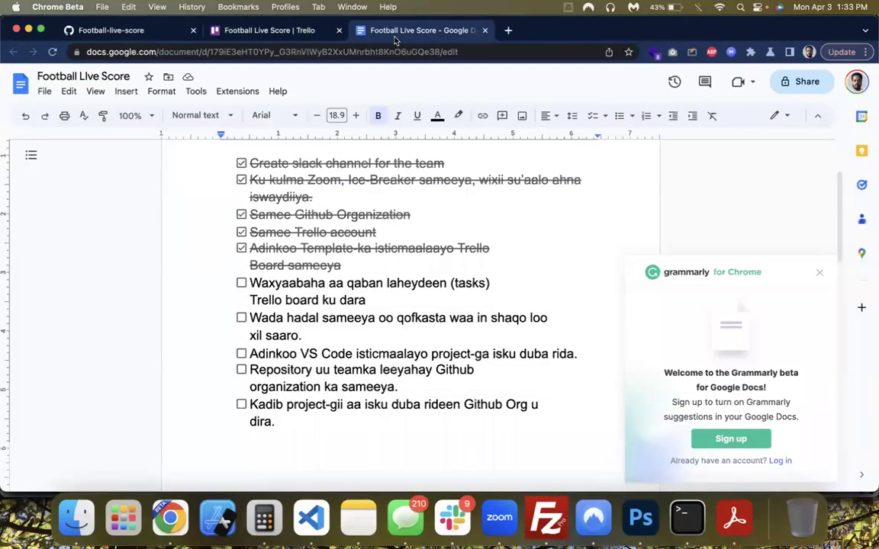
pyautogui.scroll(-2, 227, 286)
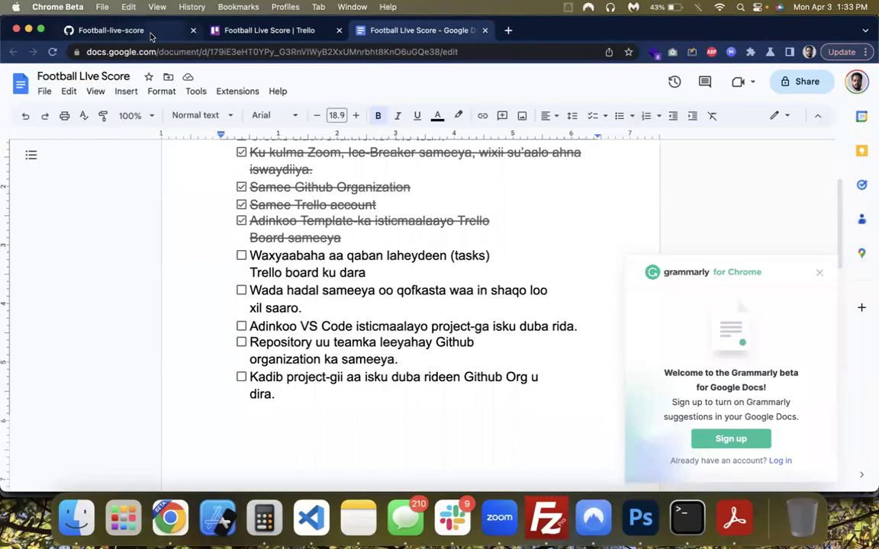
pyautogui.click(148, 38)
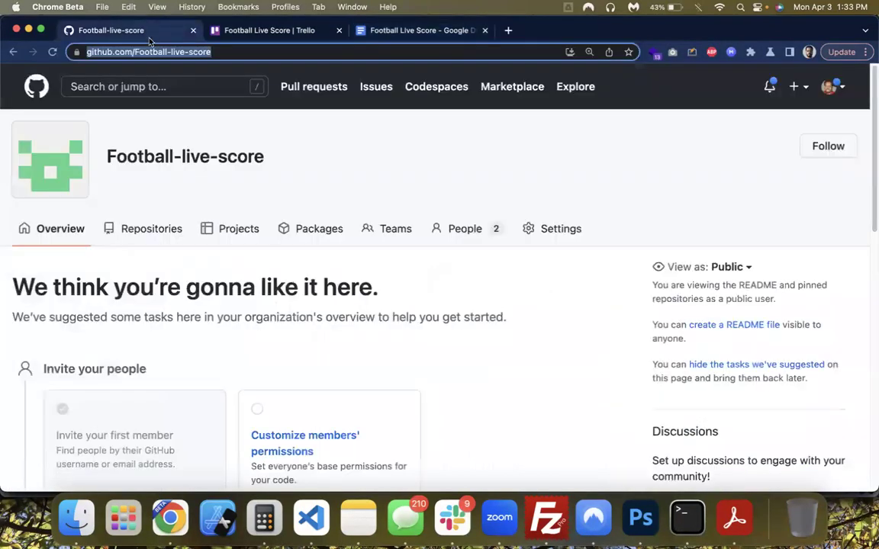
# Check the organization's empty Repositories list and begin a new repository in Football-live-score.
pyautogui.click(161, 239)
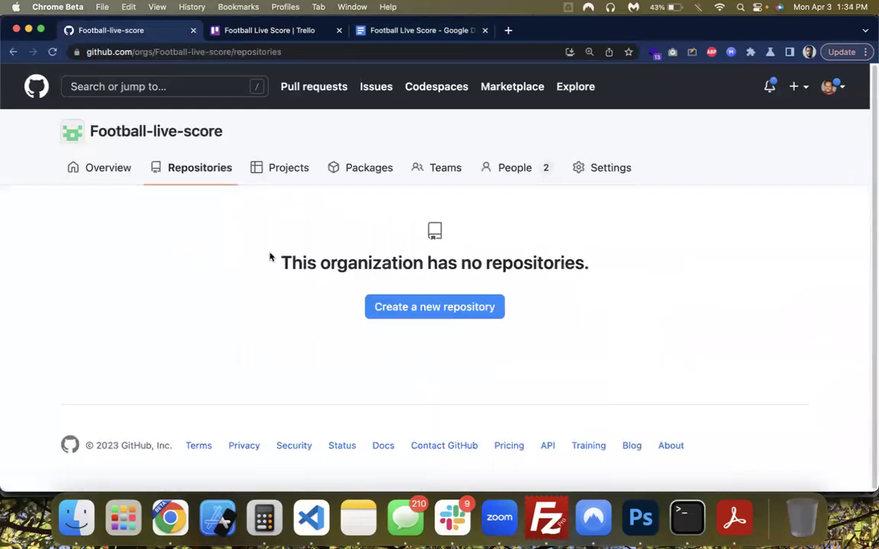
pyautogui.click(358, 32)
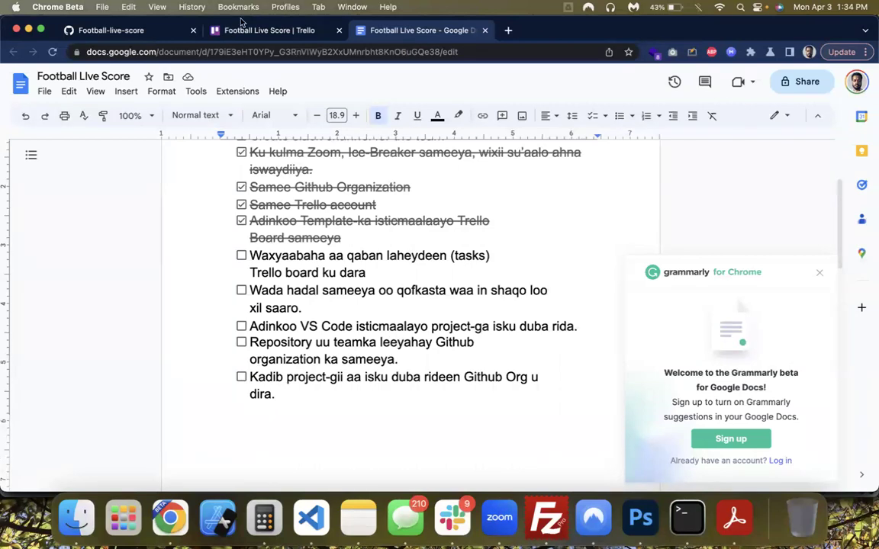
pyautogui.click(145, 30)
pyautogui.click(440, 316)
pyautogui.click(411, 346)
# Name the repository 'football-livescore-app', keep it Public, and create it.
pyautogui.write('foot')
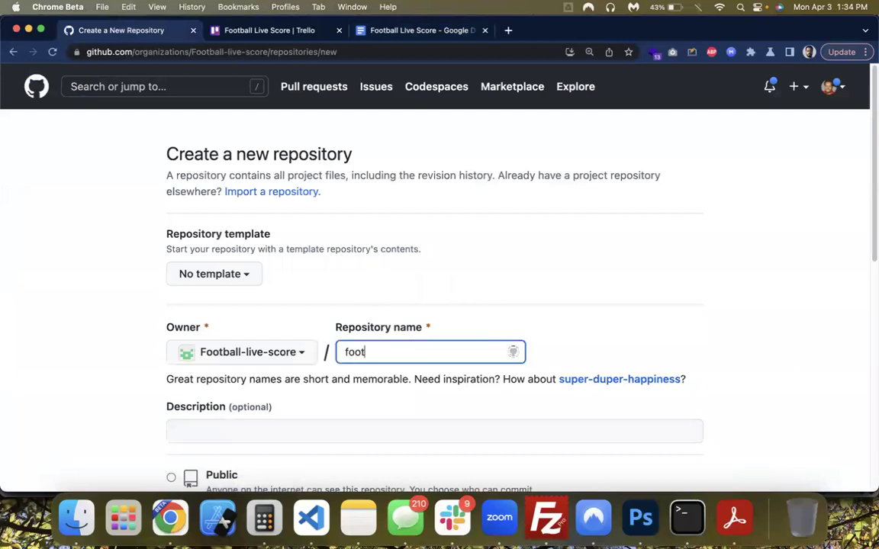
pyautogui.write('ball-l')
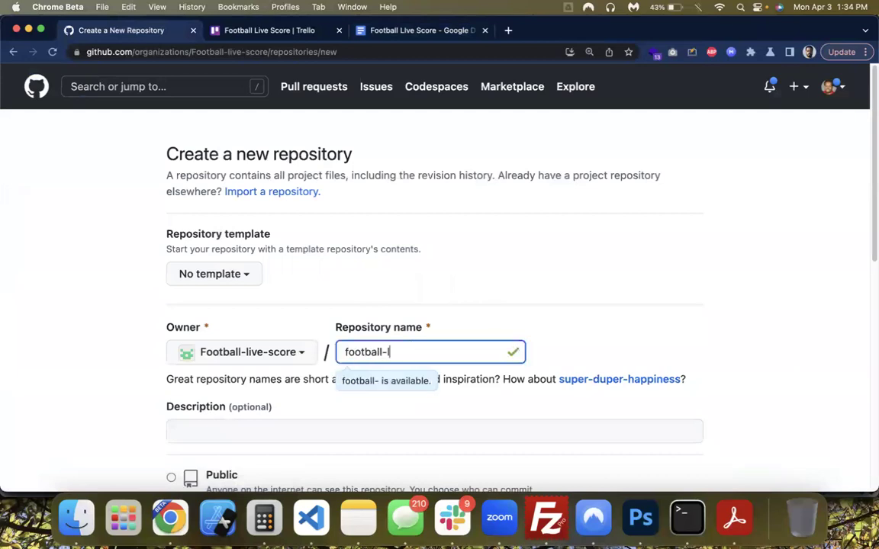
pyautogui.write('ivescore-')
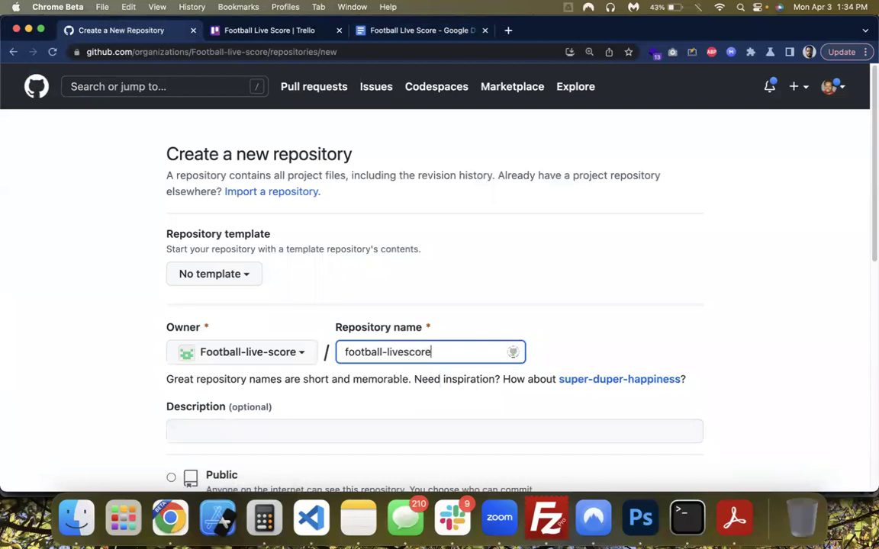
pyautogui.press('BackSpace')
pyautogui.write('score-proje')
pyautogui.press('BackSpace')
pyautogui.press('BackSpace')
pyautogui.press('BackSpace')
pyautogui.press('BackSpace')
pyautogui.press('BackSpace')
pyautogui.write('app')
pyautogui.click(633, 325)
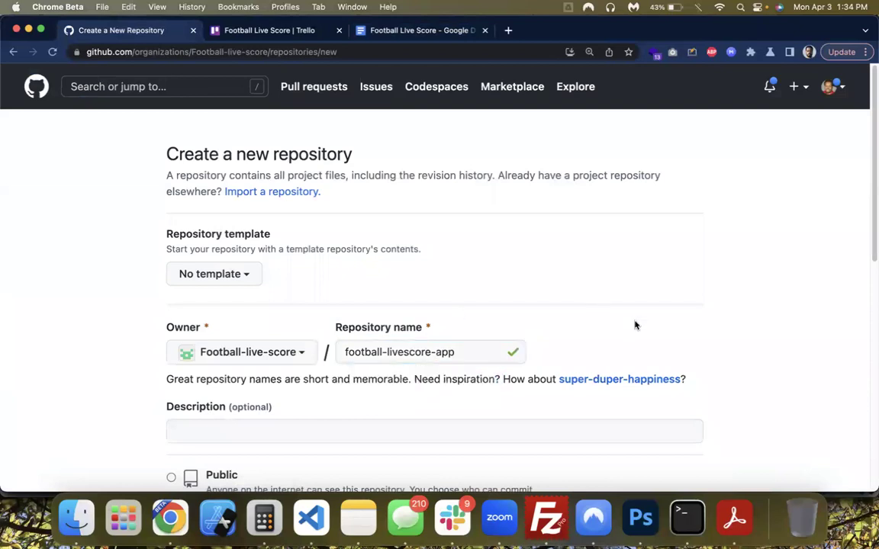
pyautogui.scroll(-5, 633, 326)
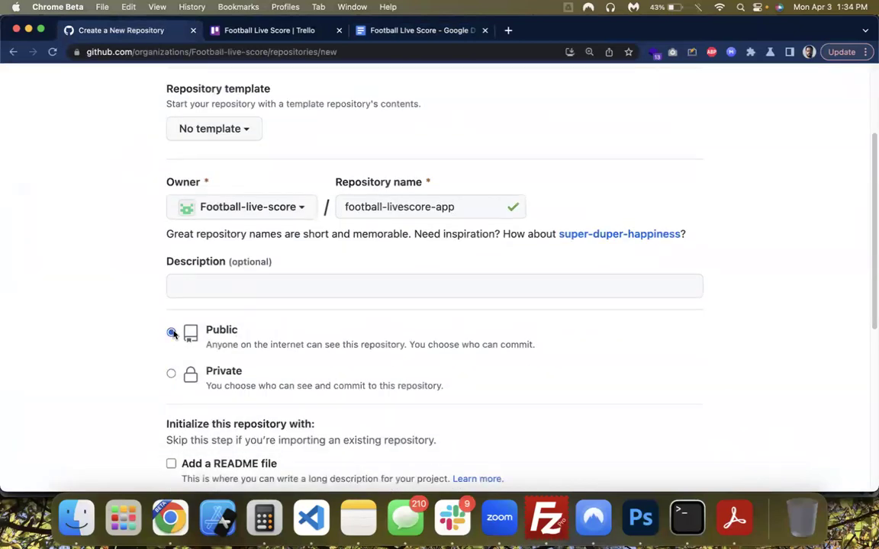
pyautogui.scroll(-5, 183, 306)
pyautogui.scroll(-4, 175, 313)
pyautogui.click(207, 363)
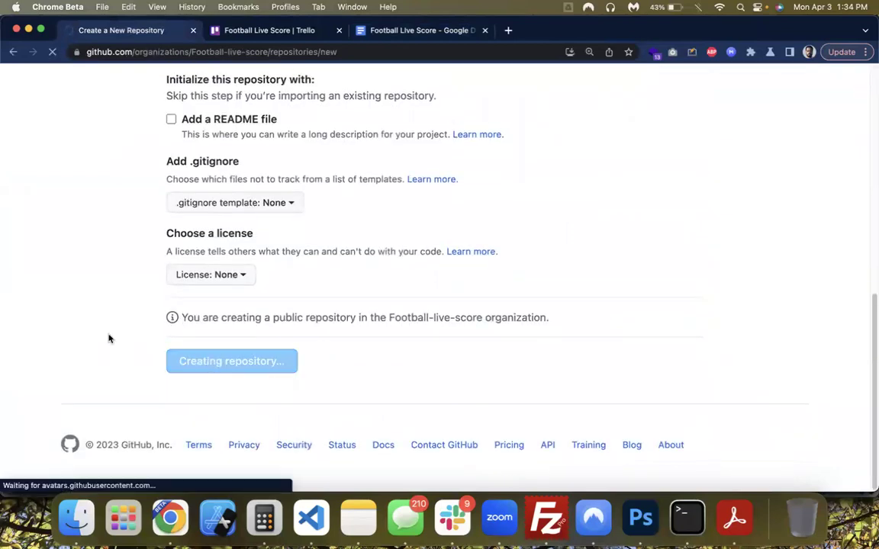
pyautogui.scroll(-2, 61, 351)
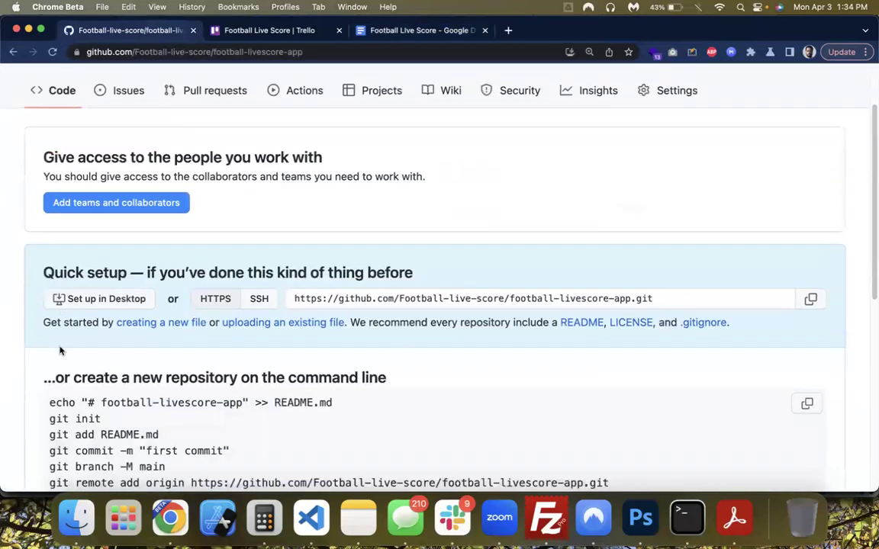
# In Finder, navigate through AlifCloud and Gabi into the Gabi_Web_2023 folder.
pyautogui.scroll(-5, 61, 351)
pyautogui.scroll(5, 147, 479)
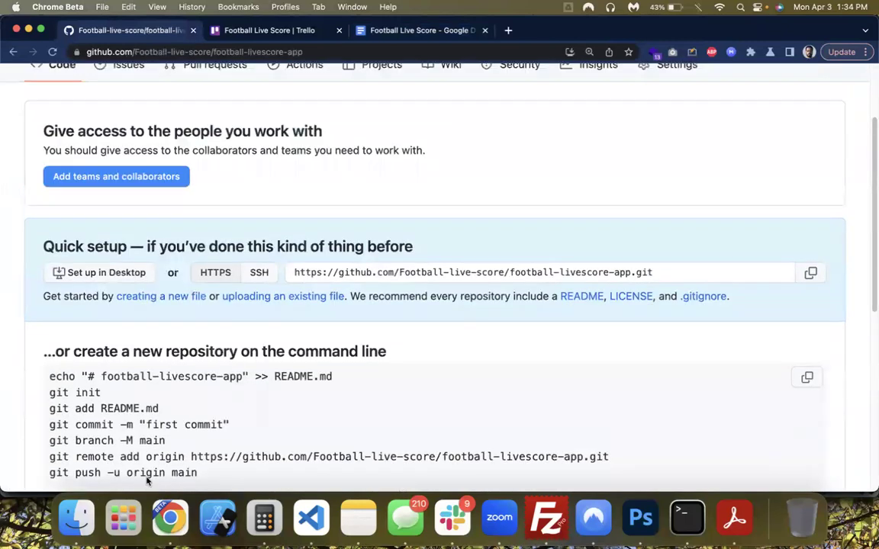
pyautogui.click(77, 519)
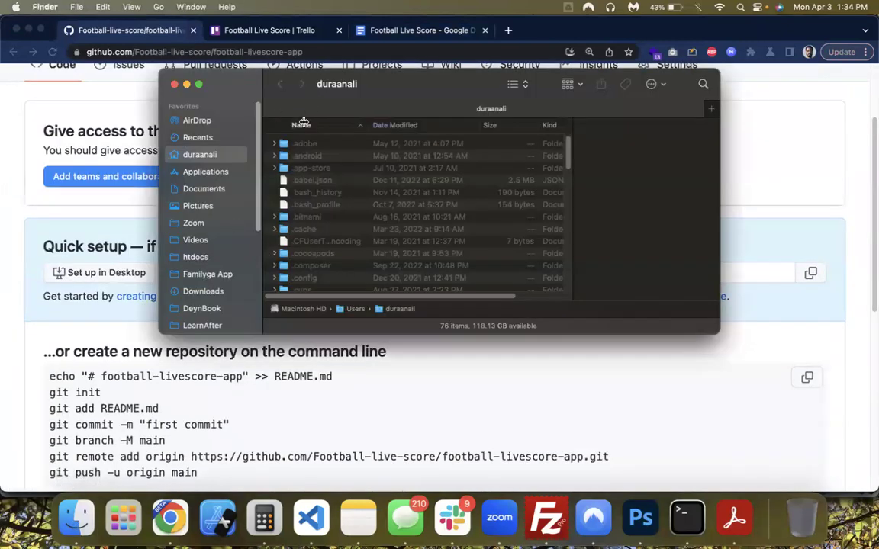
pyautogui.scroll(-5, 206, 203)
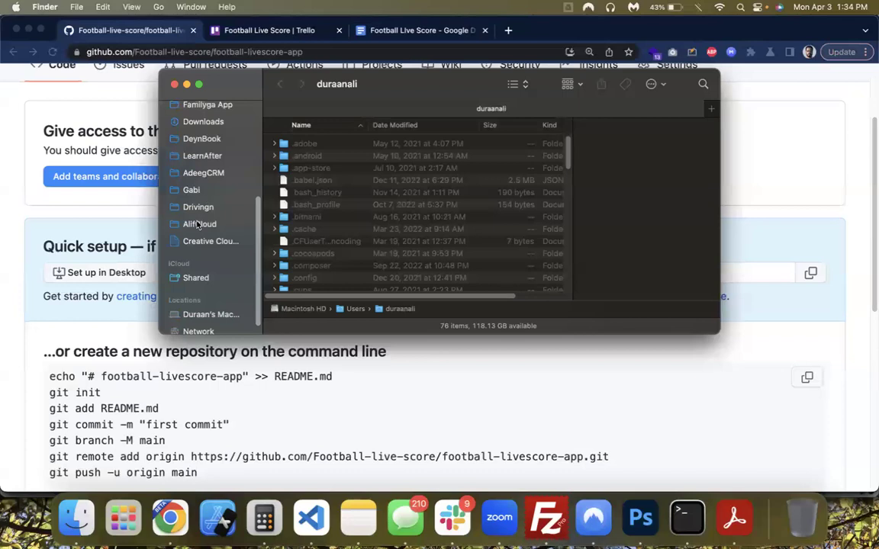
pyautogui.click(198, 225)
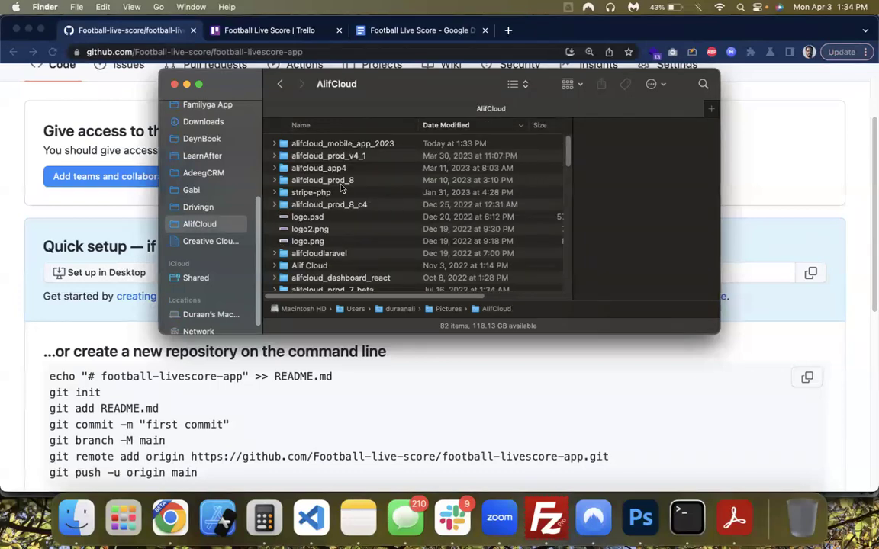
pyautogui.doubleClick(441, 90)
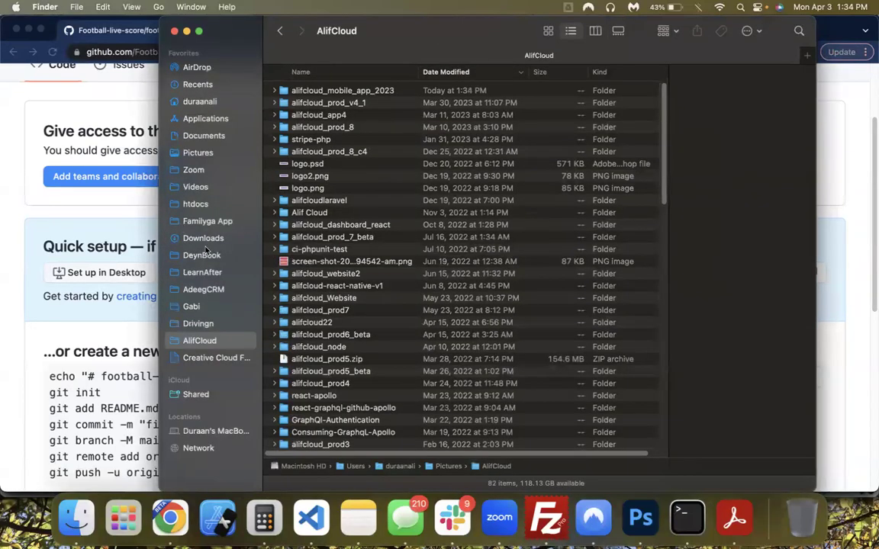
pyautogui.click(192, 307)
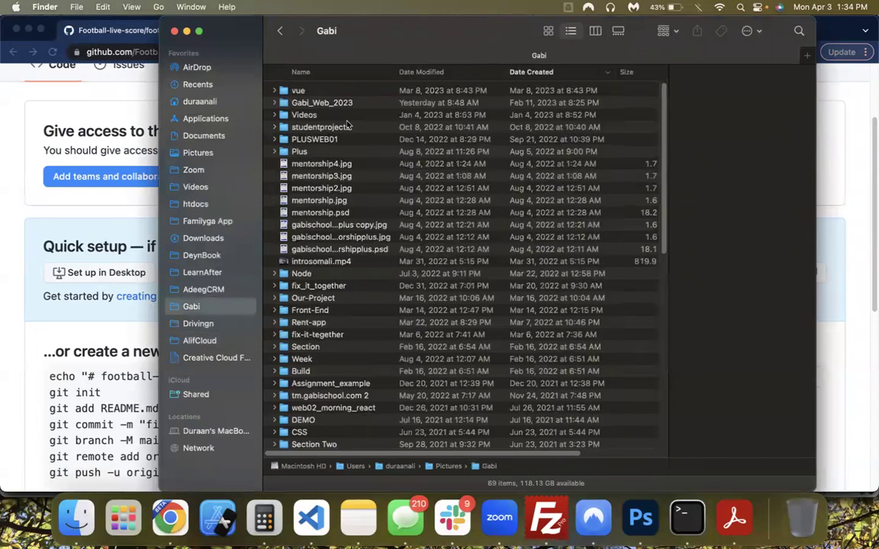
pyautogui.doubleClick(316, 103)
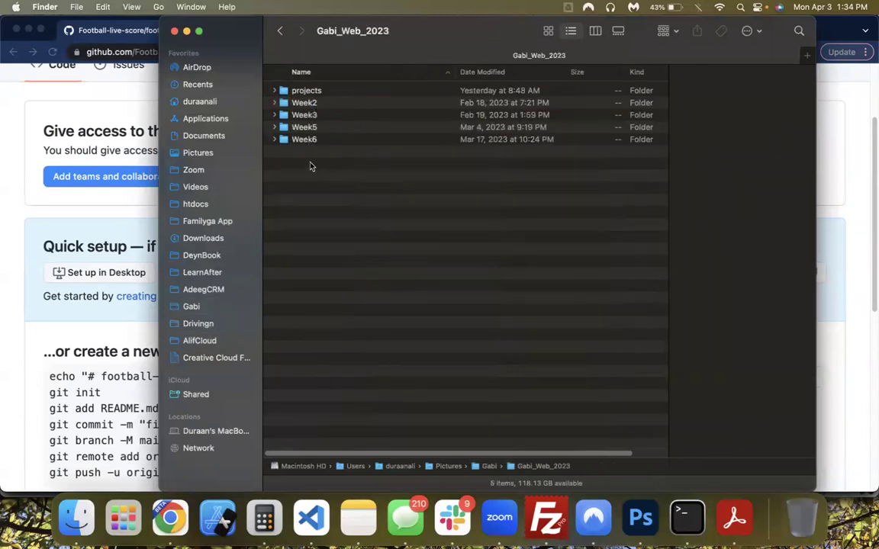
# Create a new folder named football-app in Gabi_Web_2023.
pyautogui.rightClick(317, 182)
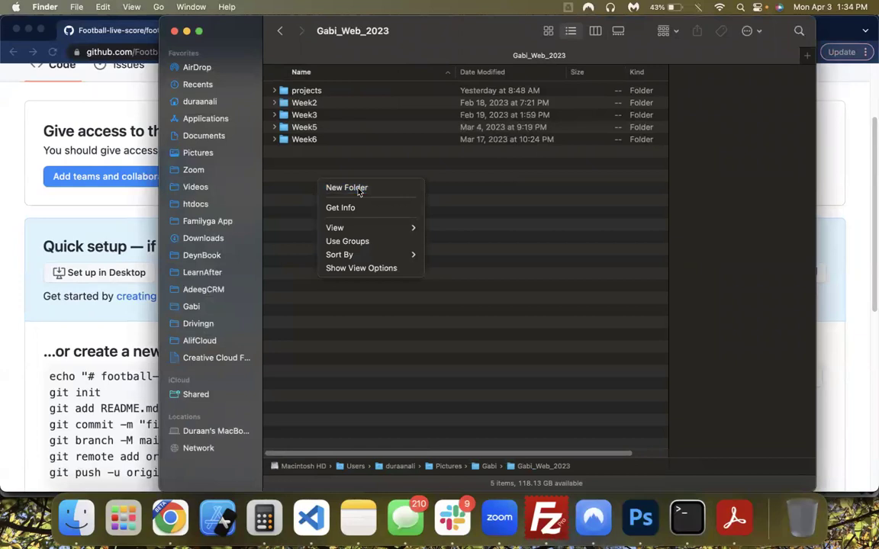
pyautogui.click(357, 189)
pyautogui.write('football')
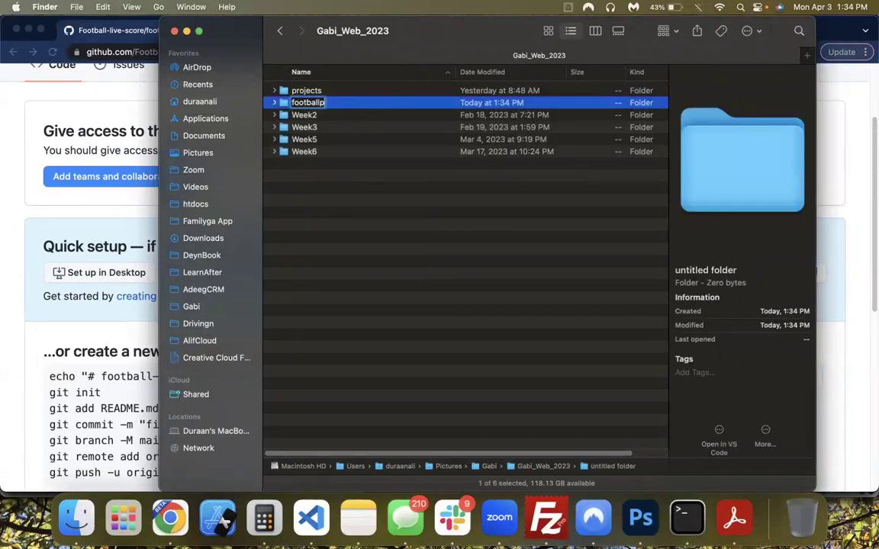
pyautogui.write('-app')
pyautogui.press('Return')
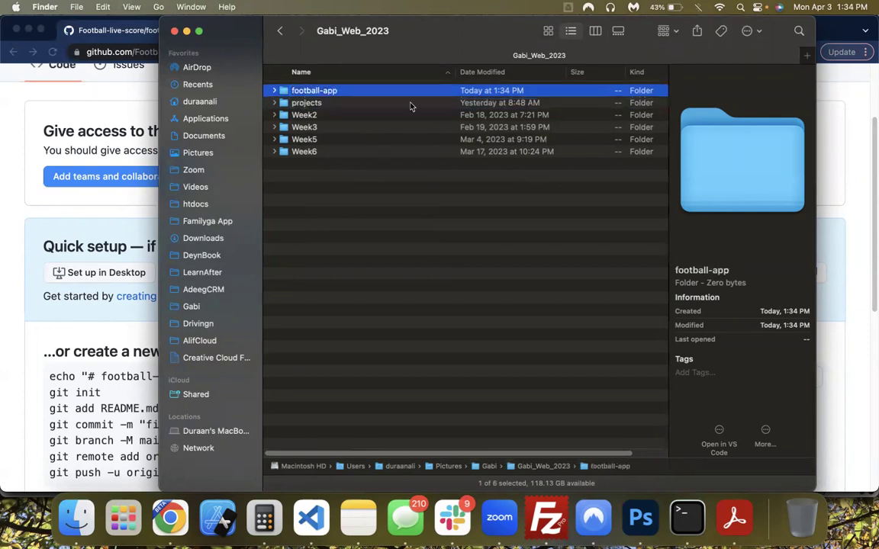
# Open the football-app folder in Visual Studio Code via its dock icon.
pyautogui.click(397, 140)
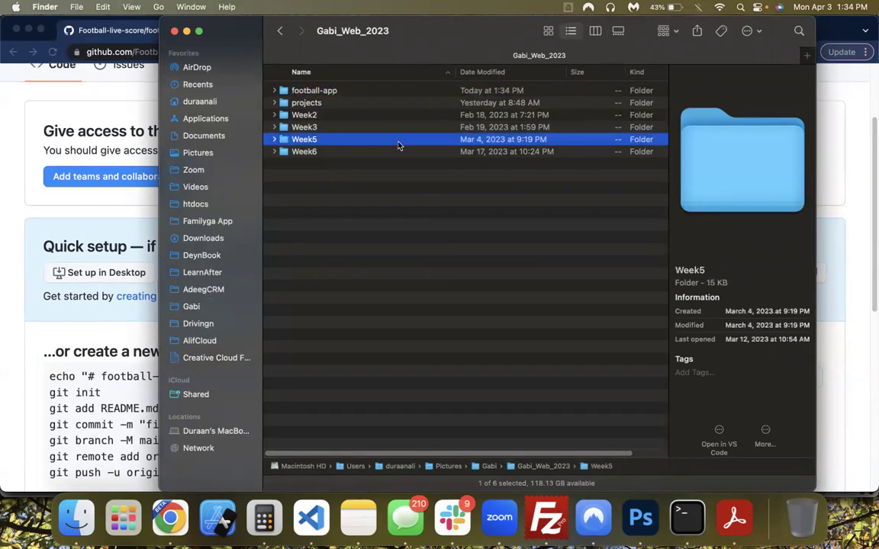
pyautogui.click(373, 91)
pyautogui.moveTo(373, 92); pyautogui.dragTo(312, 519)
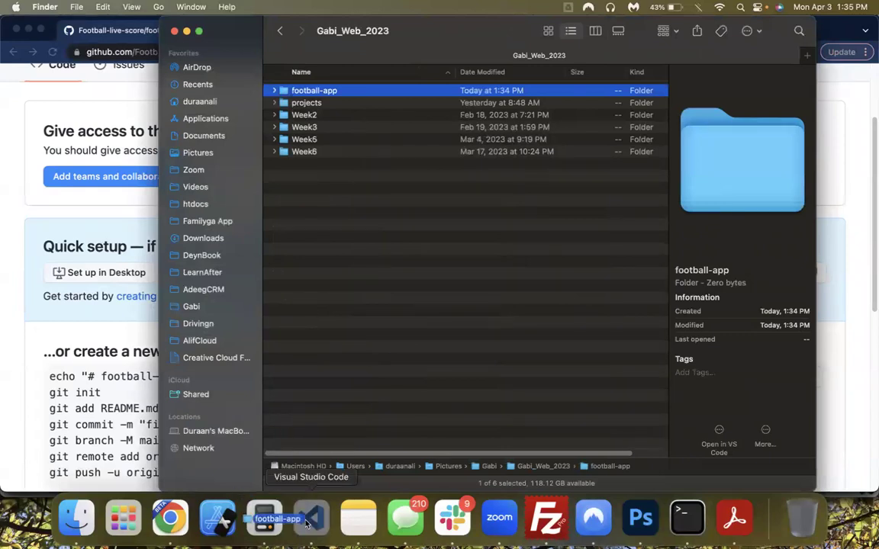
# Maximize the window, narrow the Explorer, and create index.html.
pyautogui.doubleClick(308, 36)
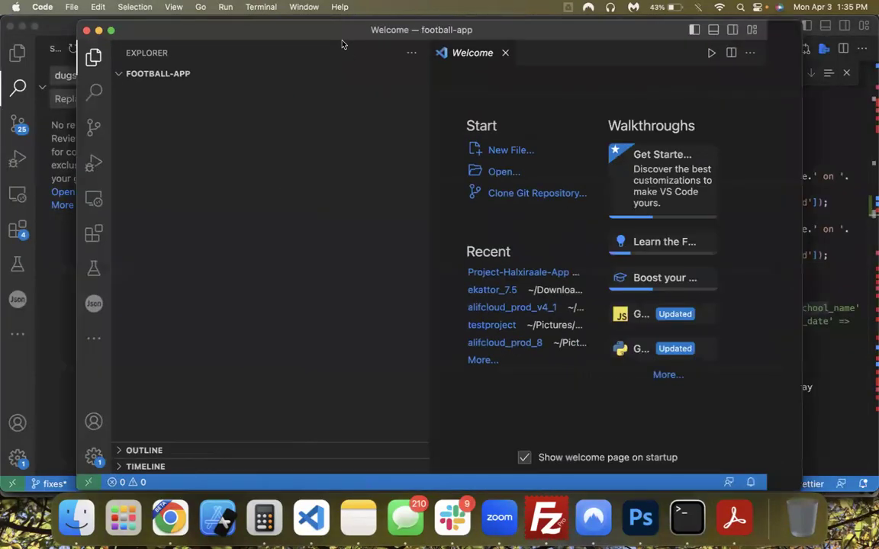
pyautogui.moveTo(354, 107); pyautogui.dragTo(229, 115)
pyautogui.click(163, 74)
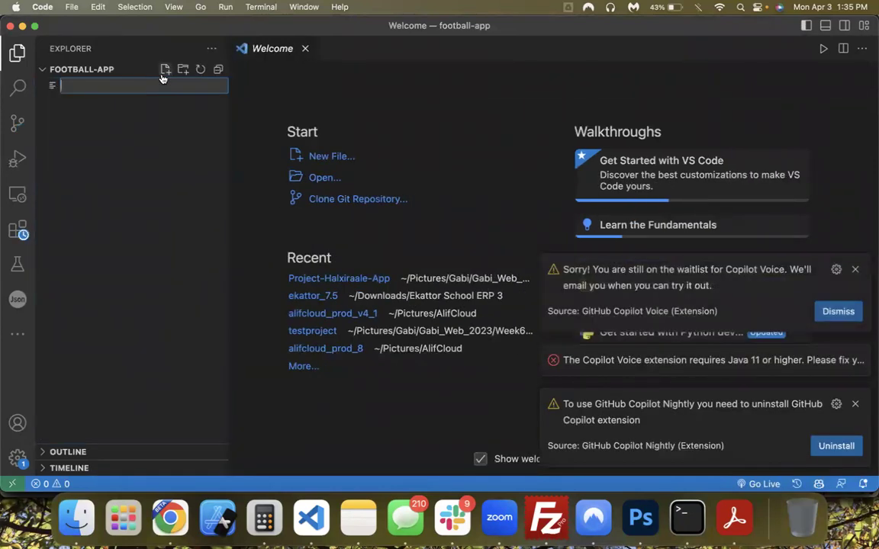
pyautogui.write('index.html')
pyautogui.press('Return')
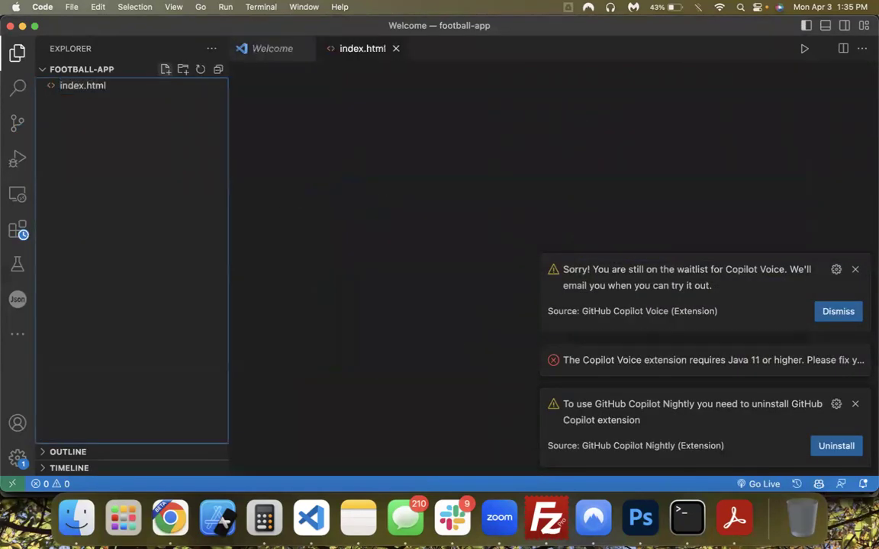
# Add a css folder containing index.css.
pyautogui.click(187, 71)
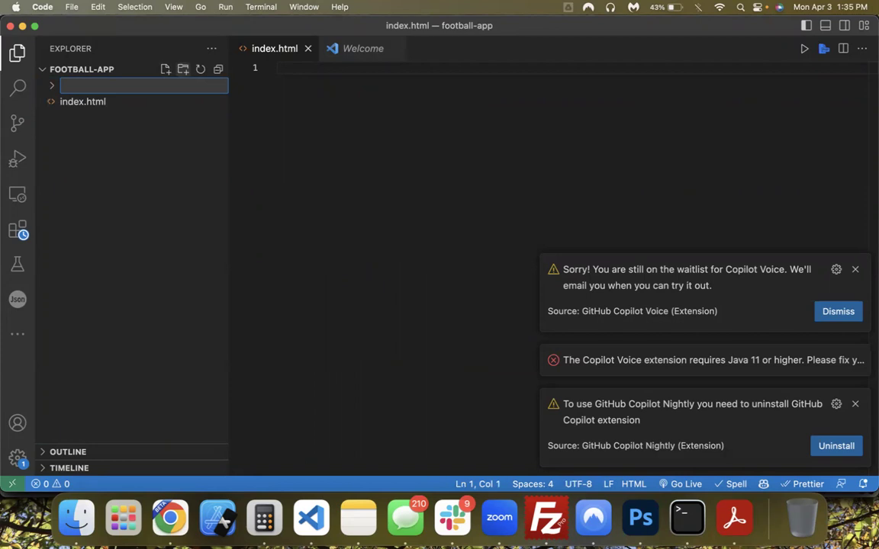
pyautogui.write('css')
pyautogui.press('Return')
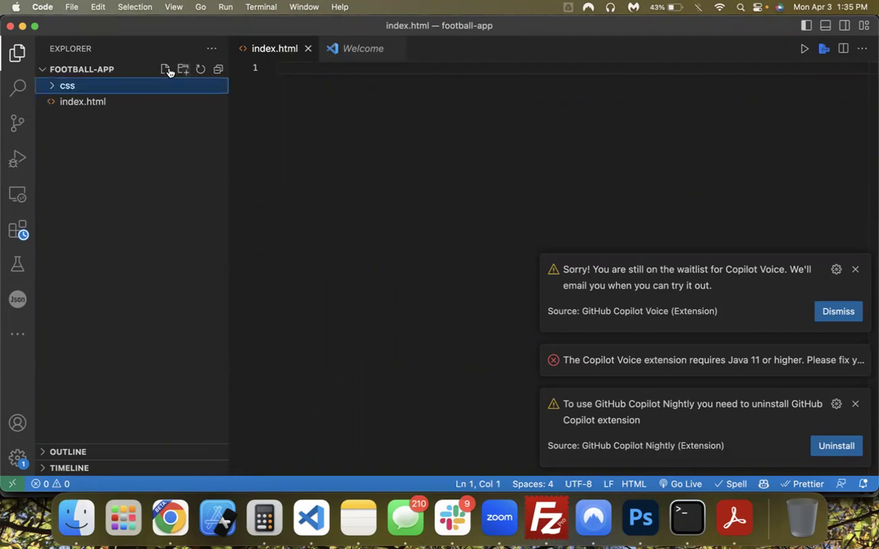
pyautogui.click(167, 70)
pyautogui.write('index.')
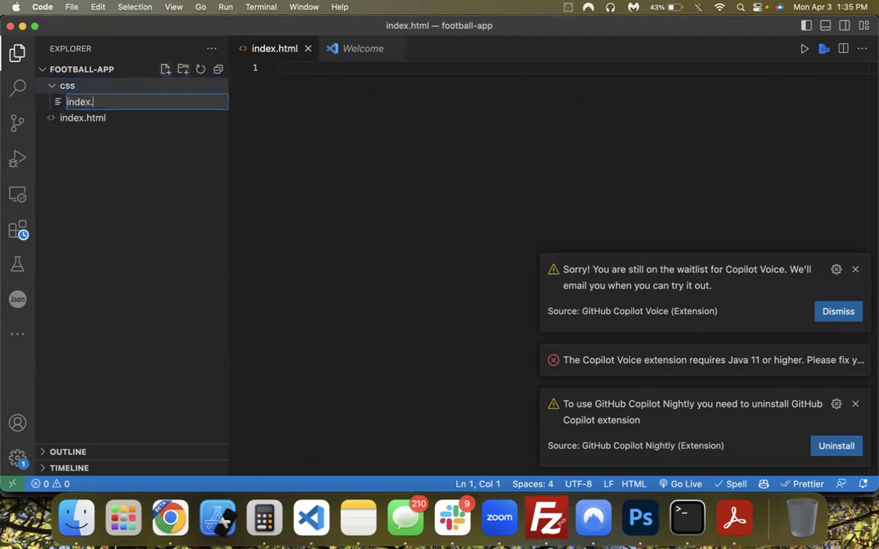
pyautogui.write('css')
pyautogui.press('Return')
pyautogui.click(132, 173)
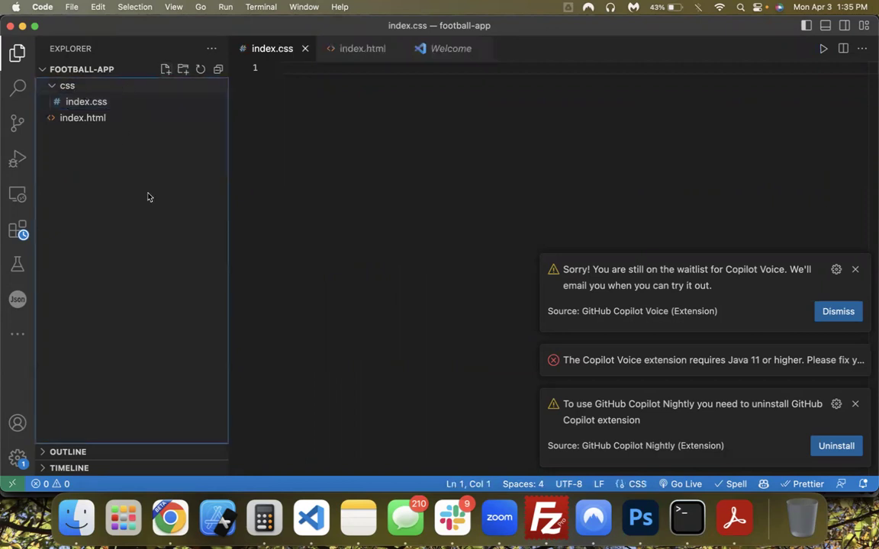
# Add a js folder containing script.js.
pyautogui.click(184, 69)
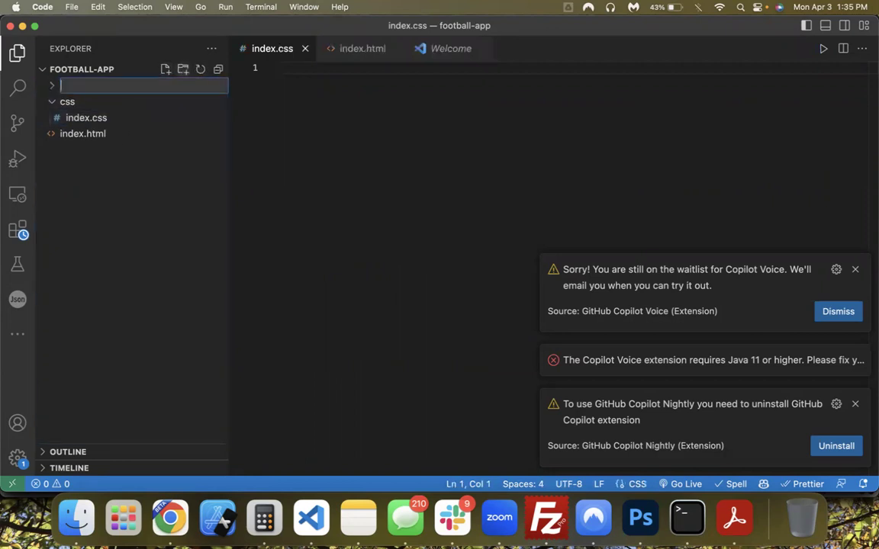
pyautogui.write('js')
pyautogui.press('Return')
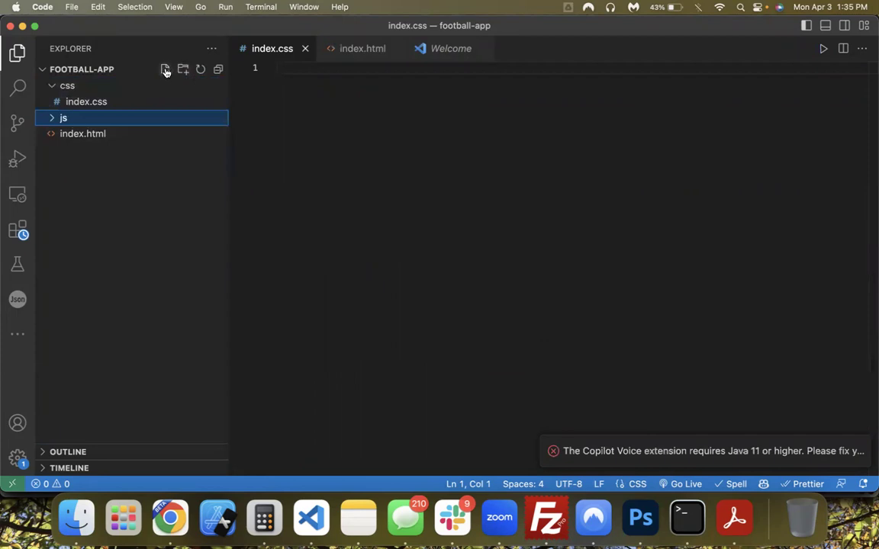
pyautogui.click(165, 70)
pyautogui.write('i')
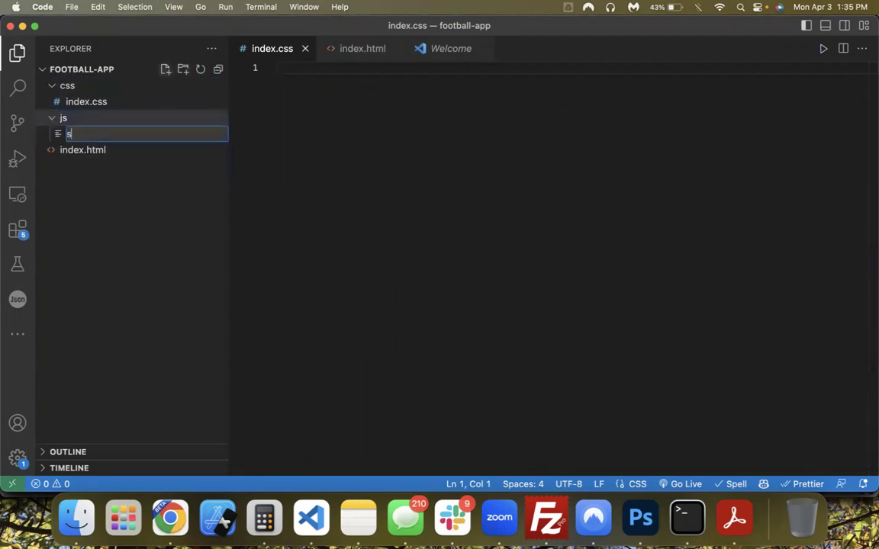
pyautogui.write('pt.js')
pyautogui.press('Return')
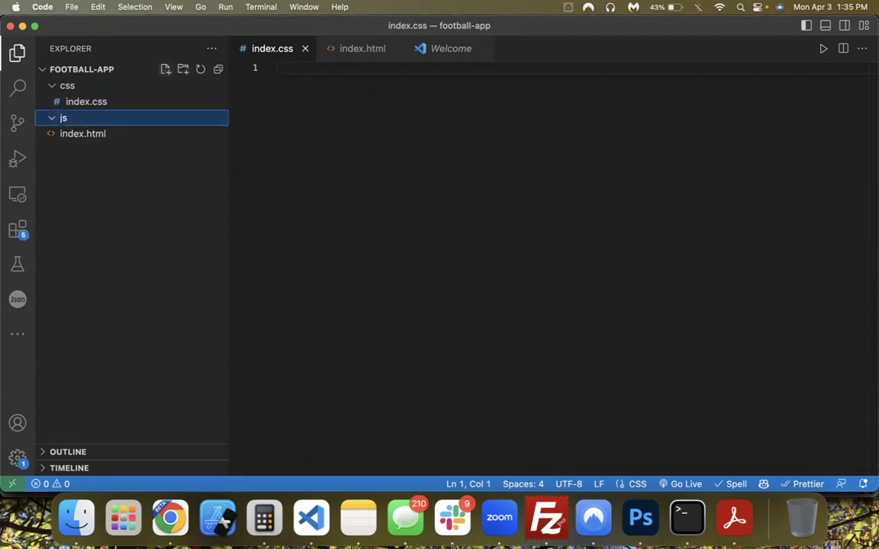
pyautogui.click(96, 180)
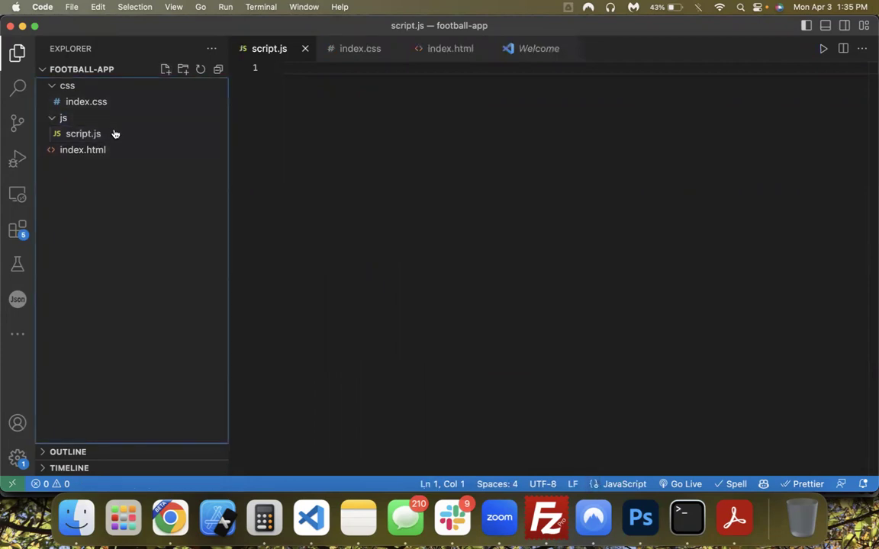
# Add an images folder at the project root and open index.html.
pyautogui.click(184, 71)
pyautogui.write('images')
pyautogui.press('Return')
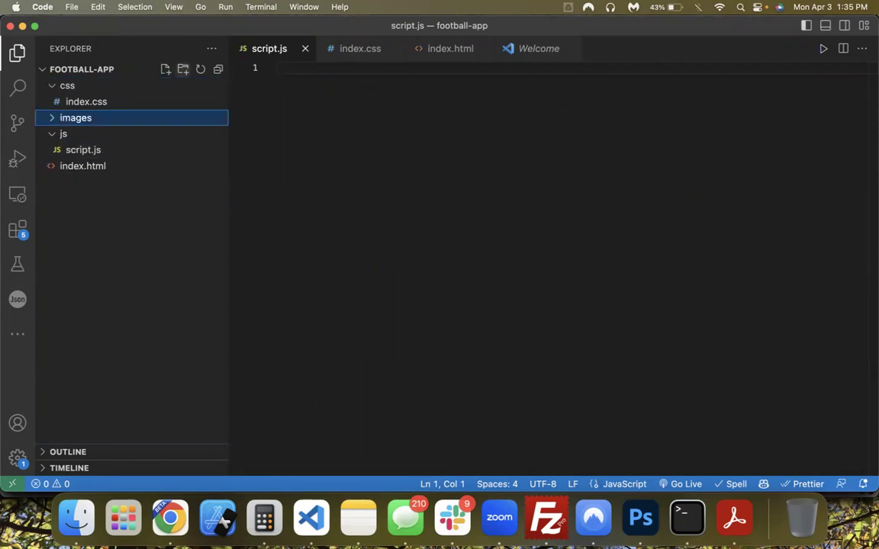
pyautogui.click(109, 245)
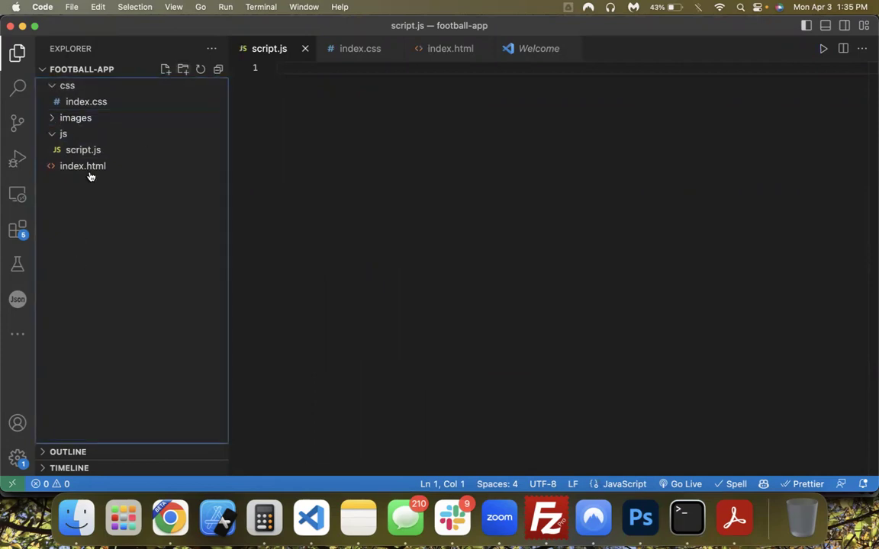
pyautogui.click(88, 166)
pyautogui.click(87, 228)
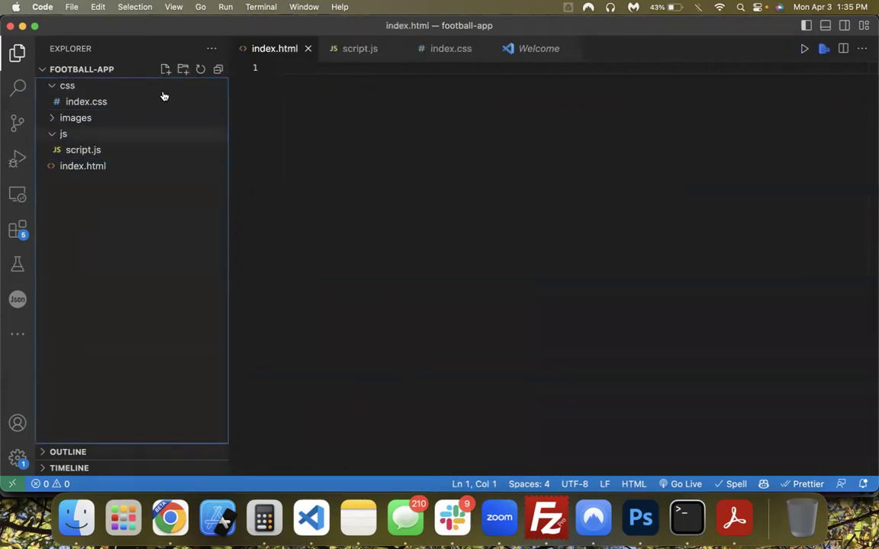
# Create a README.md file using the name copied from GitHub's setup commands.
pyautogui.click(170, 519)
pyautogui.scroll(-1, 228, 306)
pyautogui.moveTo(158, 328); pyautogui.dragTo(100, 329)
pyautogui.press('super+c')
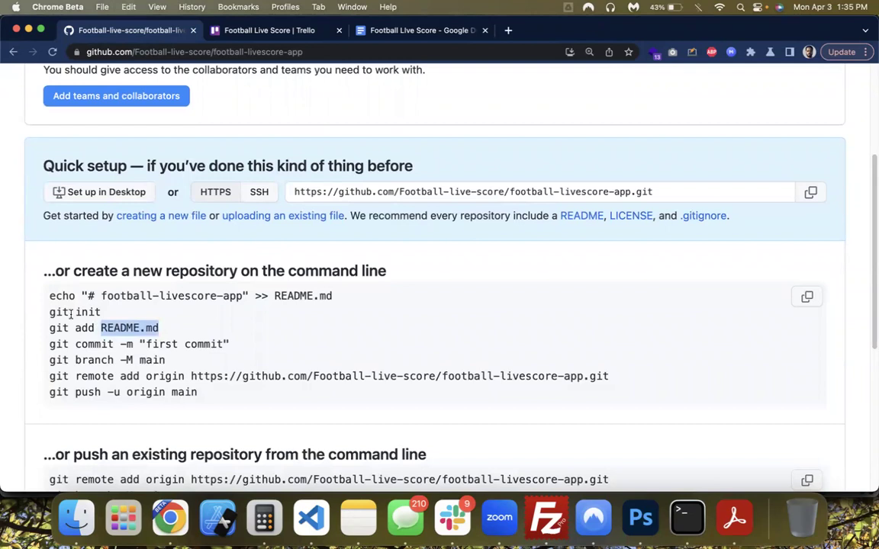
pyautogui.click(310, 518)
pyautogui.click(166, 70)
pyautogui.press('super+v')
pyautogui.press('Return')
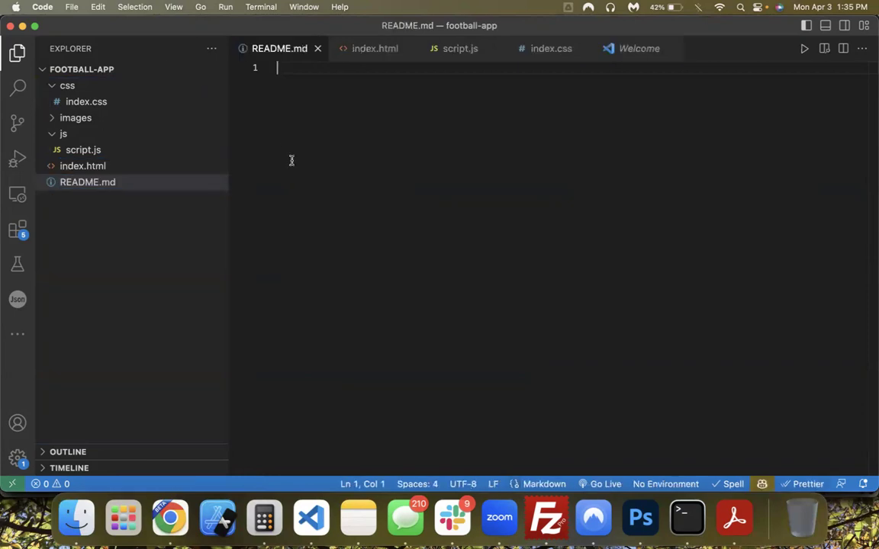
# Write the '# Football Live Score App' heading and select the git init command on GitHub.
pyautogui.write('# Football')
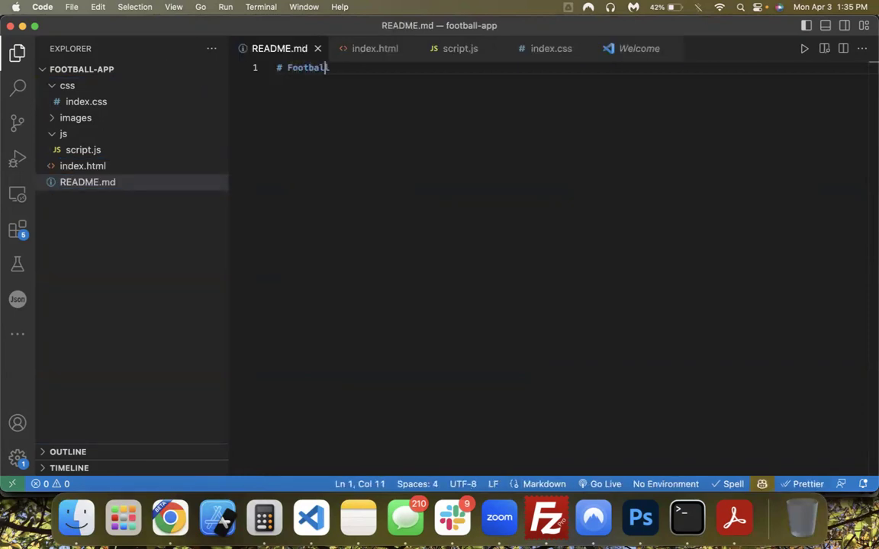
pyautogui.write(' Live Score App')
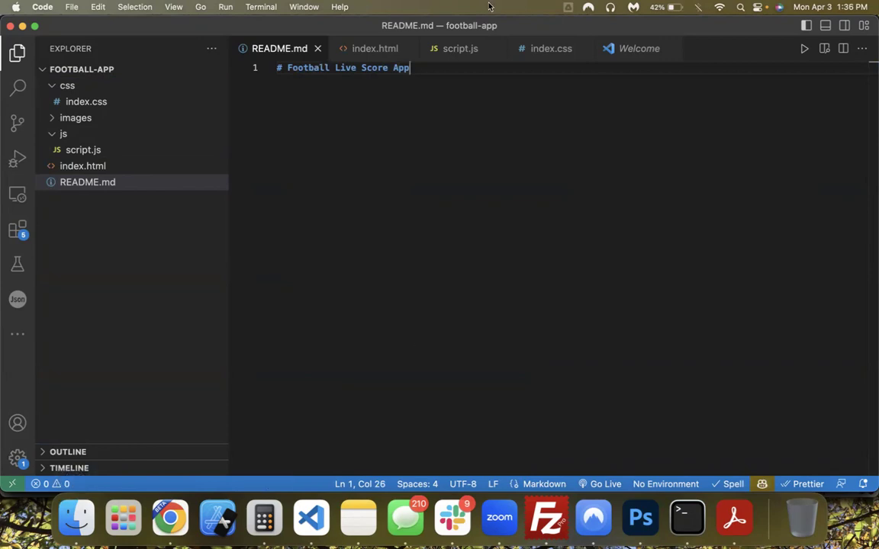
pyautogui.click(174, 536)
pyautogui.scroll(-3, 153, 367)
pyautogui.moveTo(48, 225); pyautogui.dragTo(102, 230)
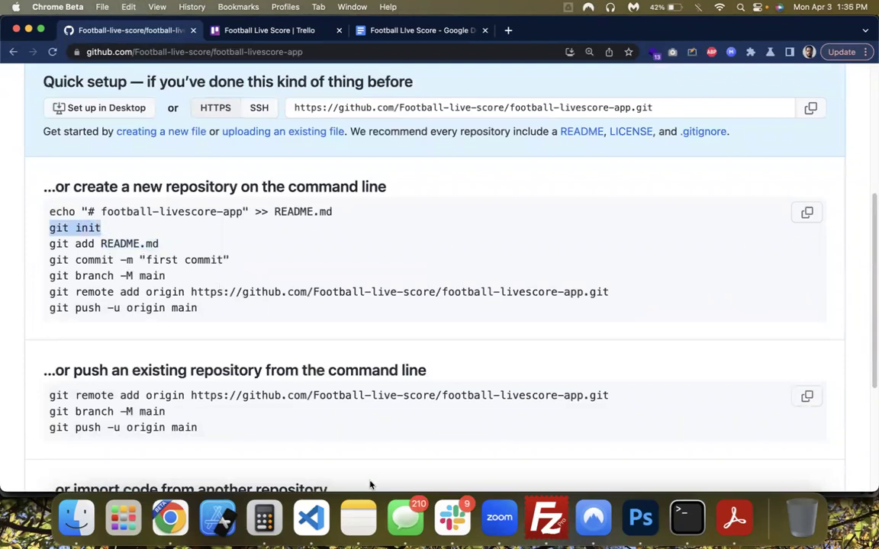
pyautogui.click(309, 519)
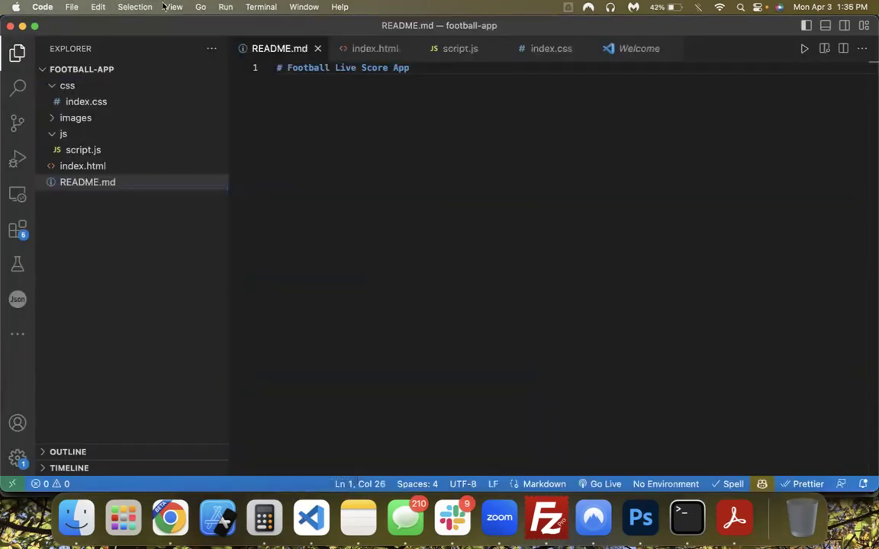
# Open a new terminal and run git init in football-app.
pyautogui.click(261, 7)
pyautogui.click(269, 23)
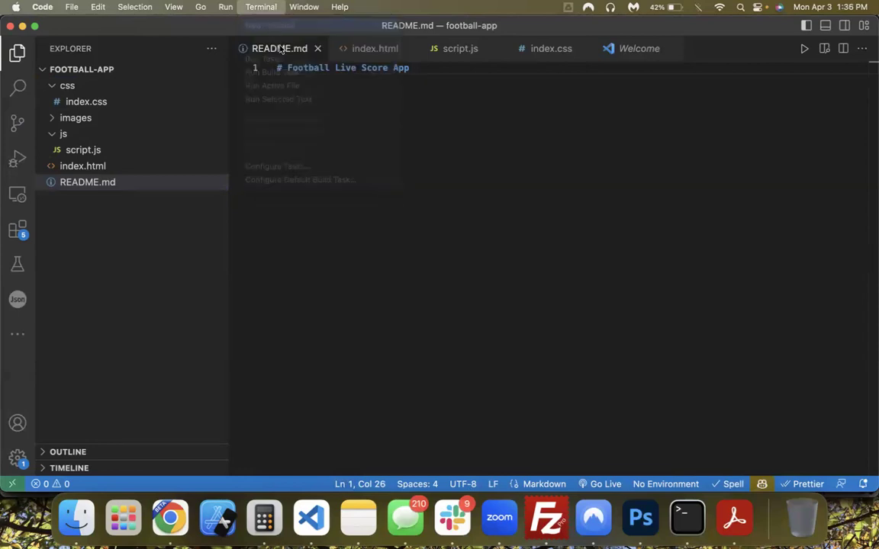
pyautogui.press('super+v')
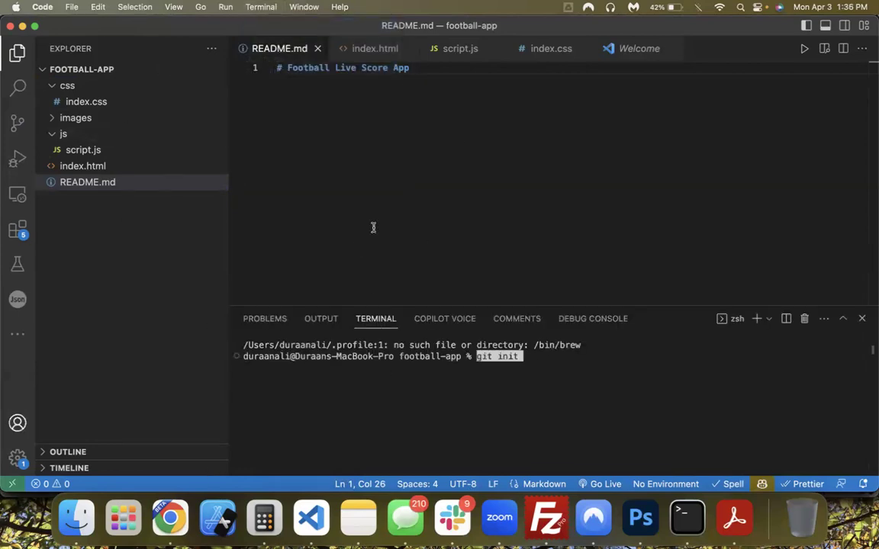
pyautogui.press('Right')
pyautogui.press('Return')
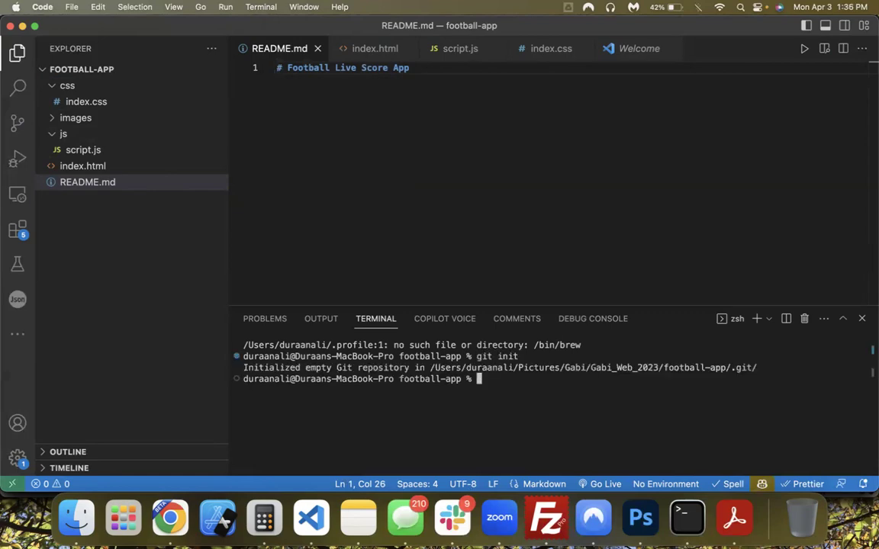
# Stage all project files with git add.
pyautogui.click(188, 525)
pyautogui.moveTo(49, 243); pyautogui.dragTo(90, 245)
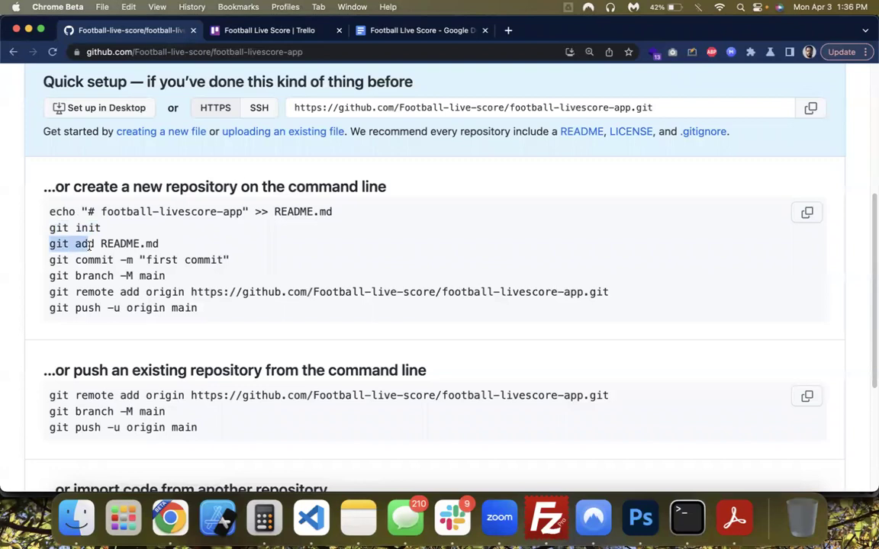
pyautogui.press('super+c')
pyautogui.click(312, 519)
pyautogui.press('super+v')
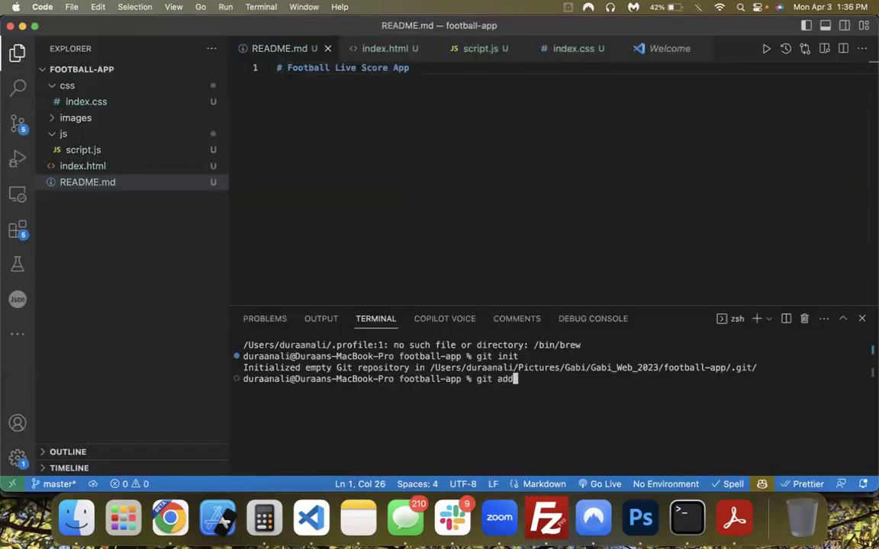
pyautogui.write('.')
pyautogui.press('Return')
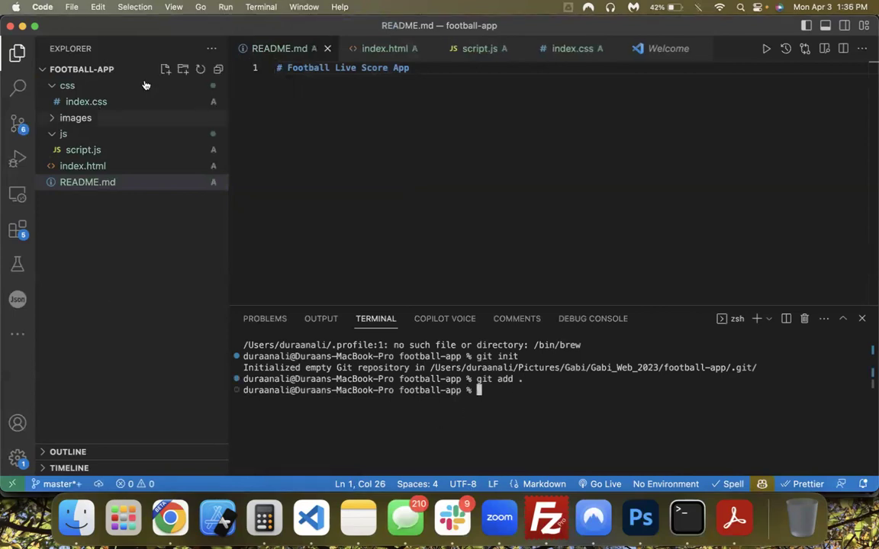
# Commit the staged files with the message "first commit".
pyautogui.click(170, 519)
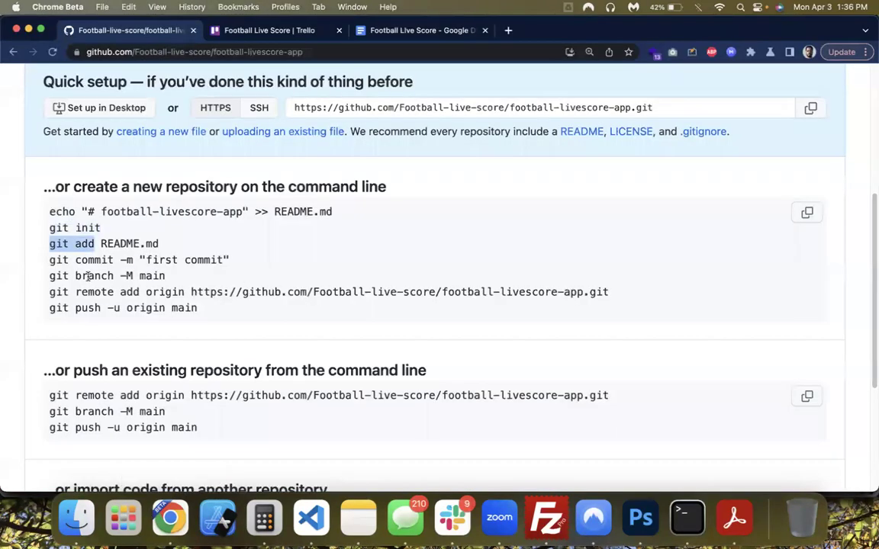
pyautogui.moveTo(47, 261); pyautogui.dragTo(232, 261)
pyautogui.press('super+c')
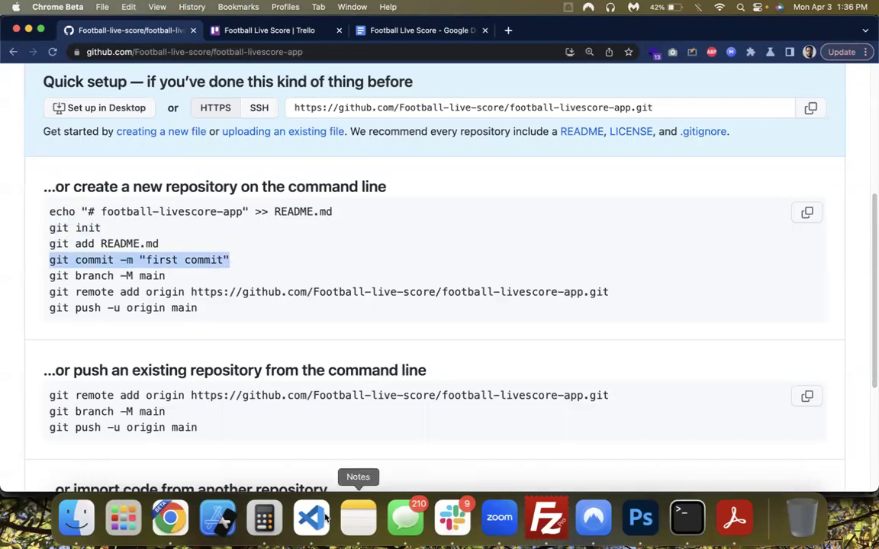
pyautogui.click(311, 519)
pyautogui.press('super+v')
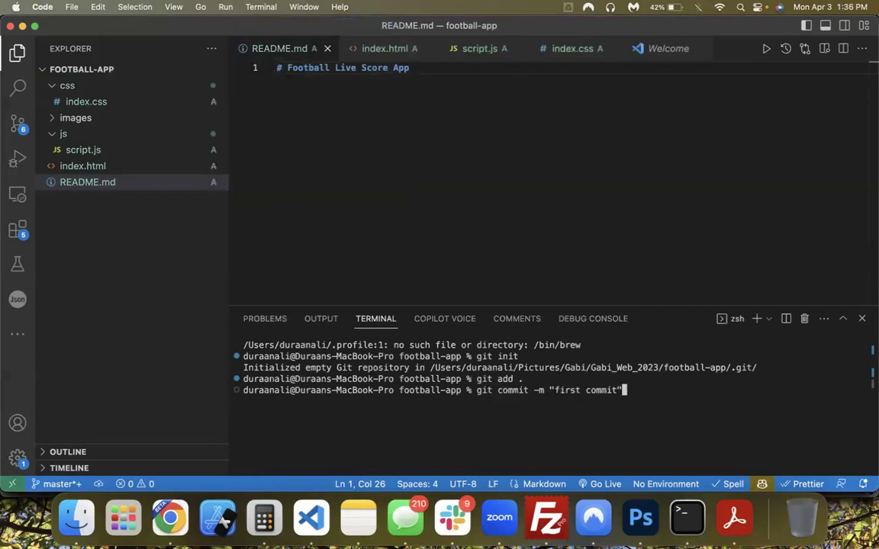
pyautogui.press('Return')
# Rename the branch to main with git branch -M main.
pyautogui.click(170, 519)
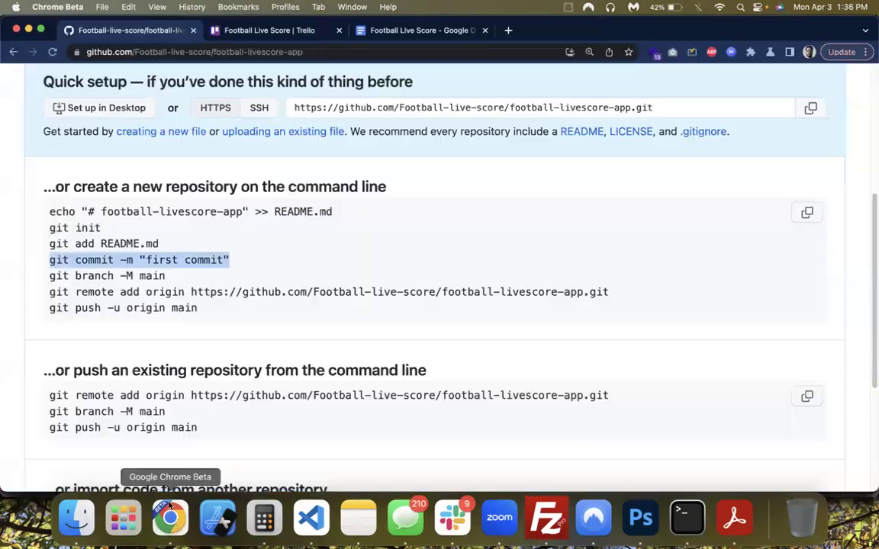
pyautogui.moveTo(51, 276); pyautogui.dragTo(171, 279)
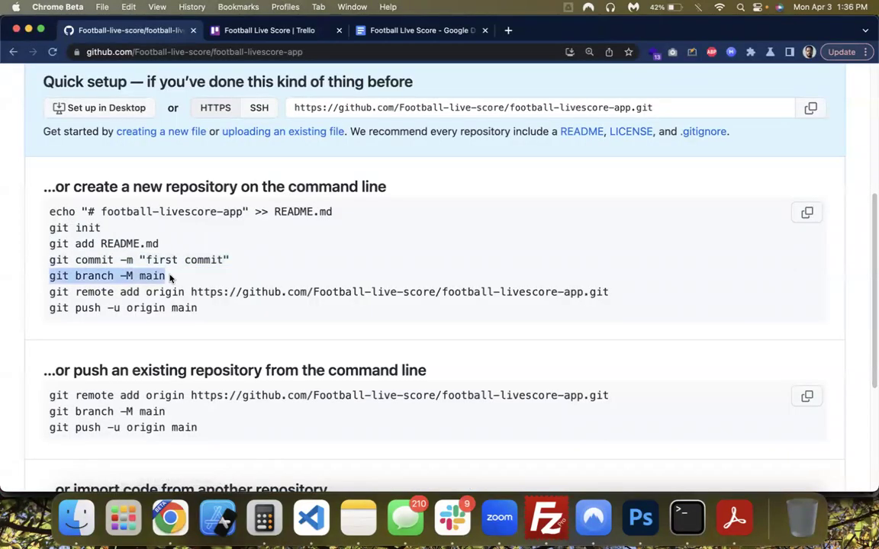
pyautogui.press('super+c')
pyautogui.click(310, 519)
pyautogui.press('super+v')
pyautogui.press('Return')
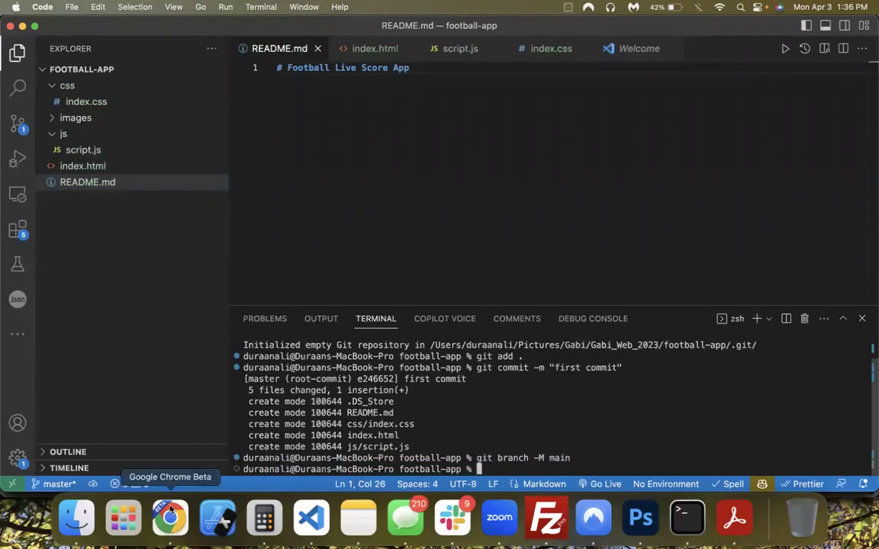
# Add the football-livescore-app GitHub repository as remote origin.
pyautogui.click(165, 520)
pyautogui.moveTo(49, 291); pyautogui.dragTo(615, 292)
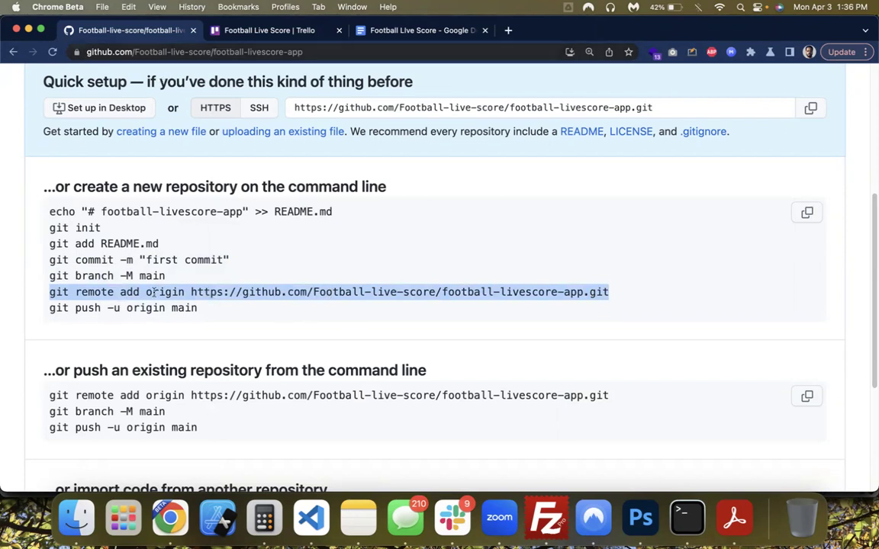
pyautogui.scroll(5, 140, 201)
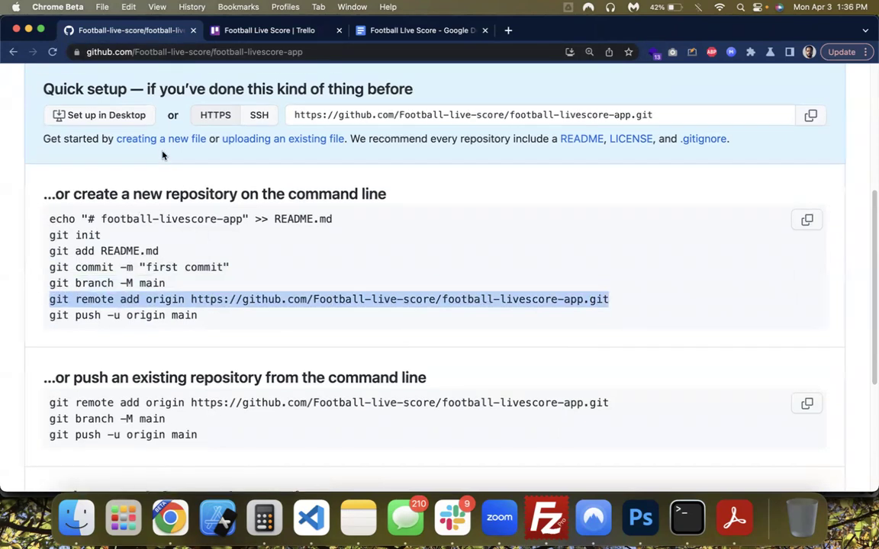
pyautogui.scroll(-4, 139, 236)
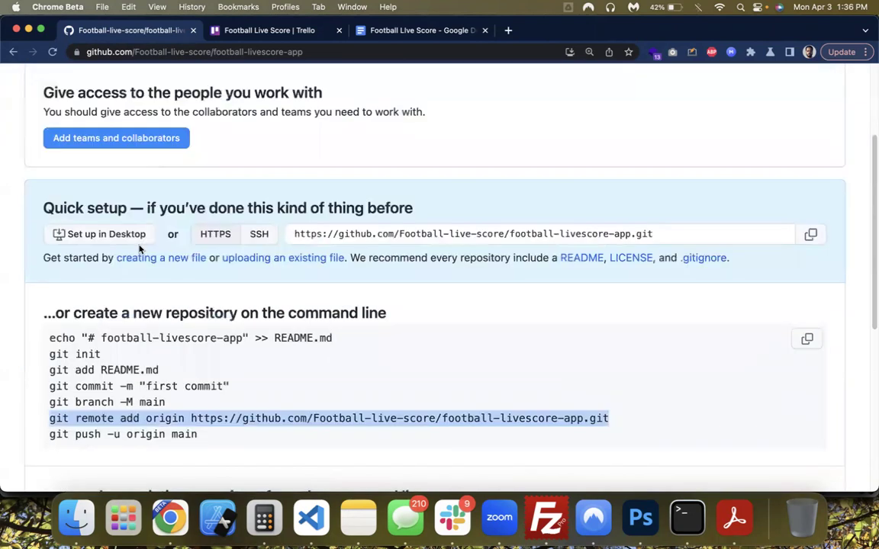
pyautogui.click(310, 519)
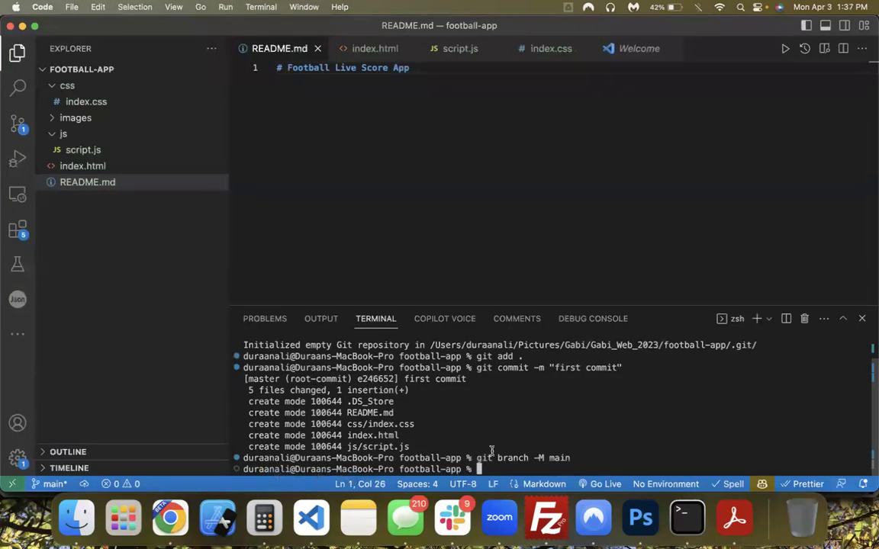
pyautogui.press('super+v')
pyautogui.press('Return')
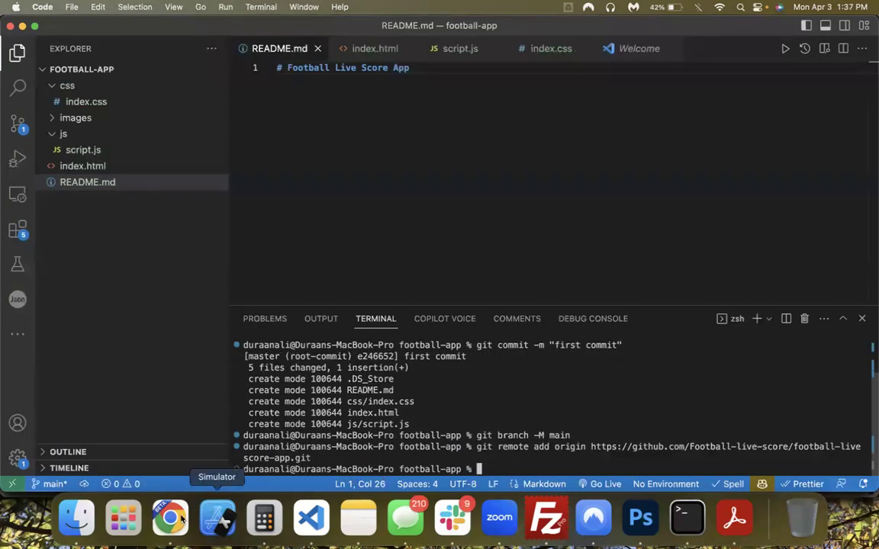
# Push the main branch to origin with git push -u origin main.
pyautogui.click(170, 519)
pyautogui.moveTo(49, 373); pyautogui.dragTo(218, 371)
pyautogui.press('super+c')
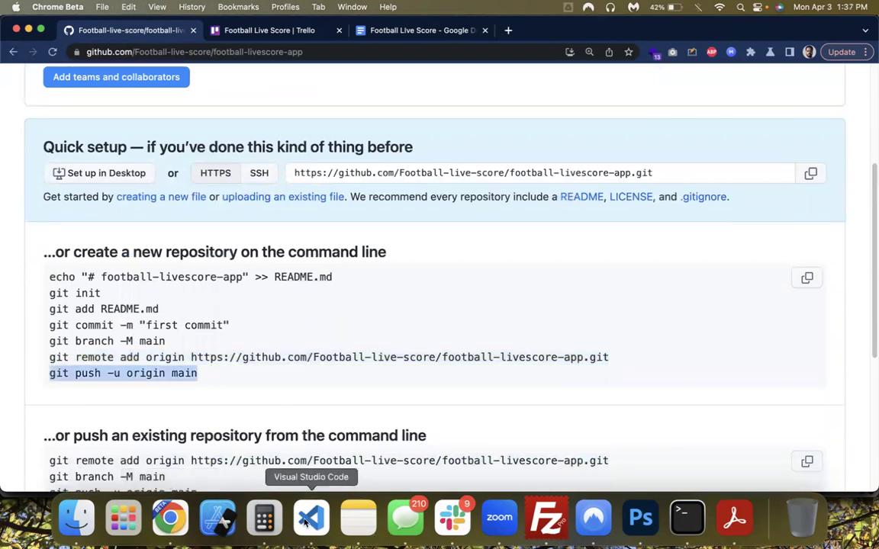
pyautogui.click(311, 519)
pyautogui.press('super+v')
pyautogui.press('Return')
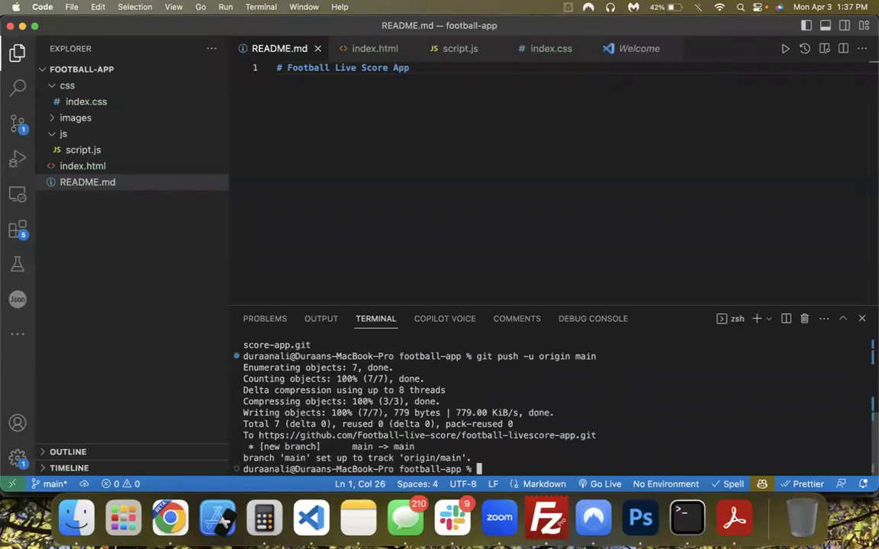
pyautogui.click(170, 519)
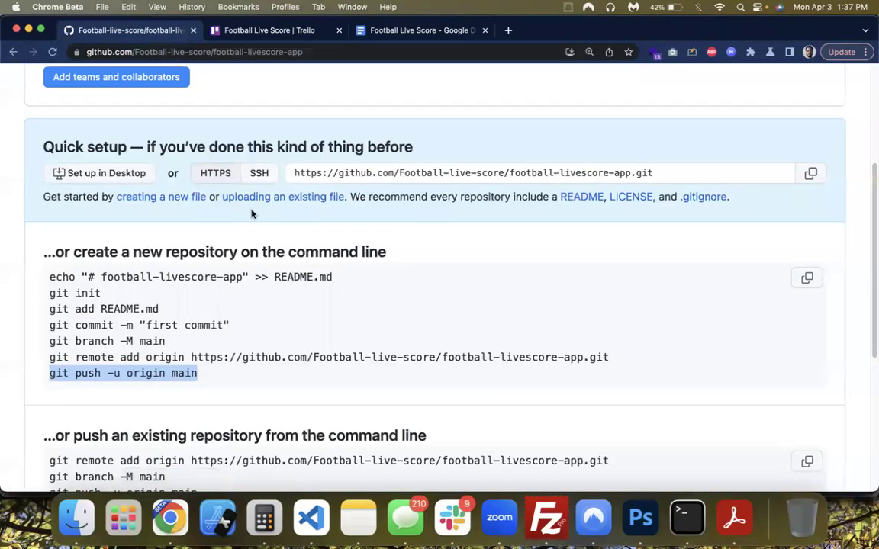
pyautogui.scroll(4, 131, 141)
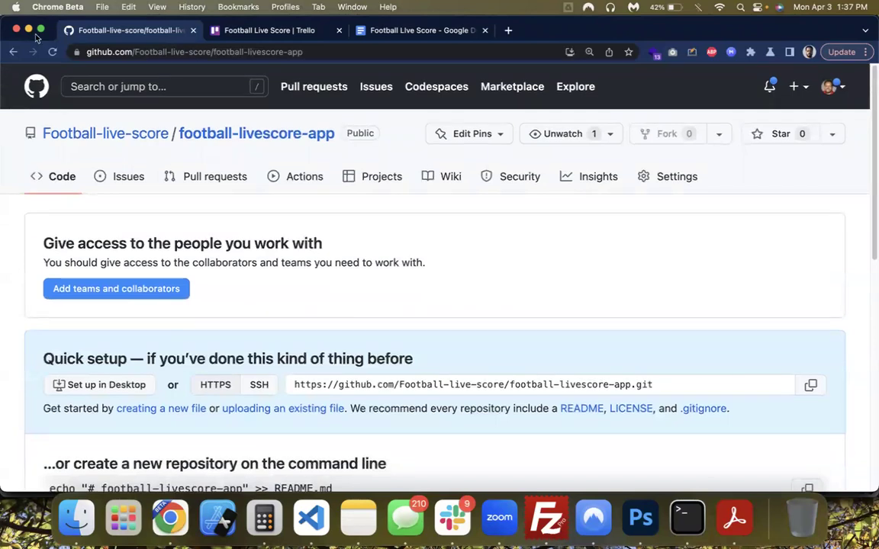
# Reload football-livescore-app to confirm css, js, README.md and index.html, then copy its URL.
pyautogui.click(53, 51)
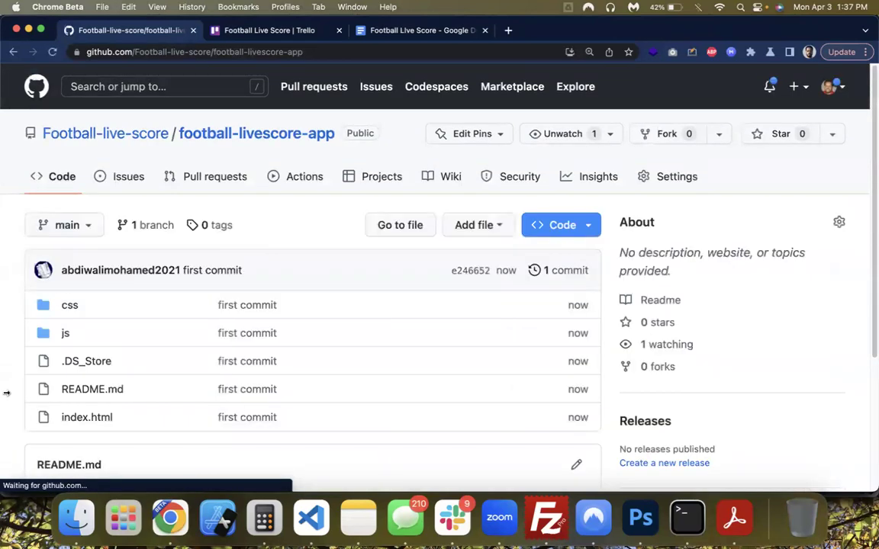
pyautogui.scroll(-2, 7, 393)
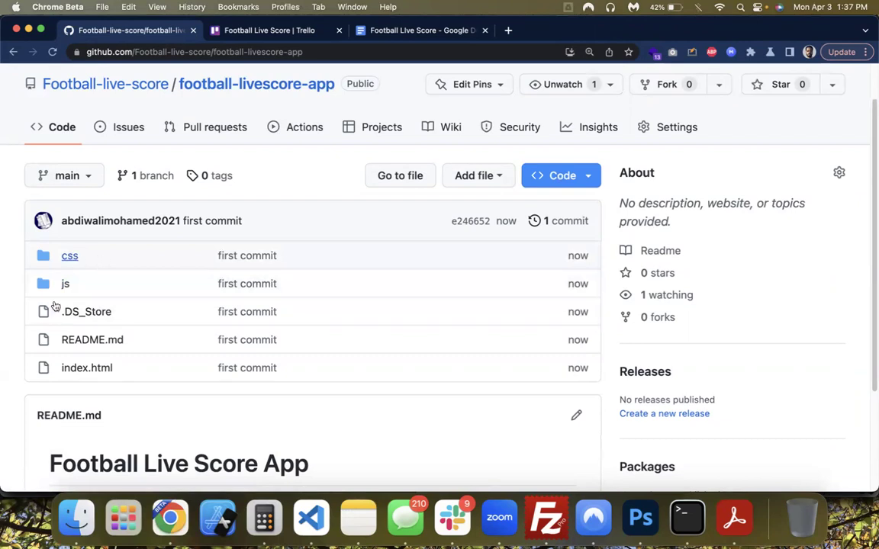
pyautogui.click(266, 51)
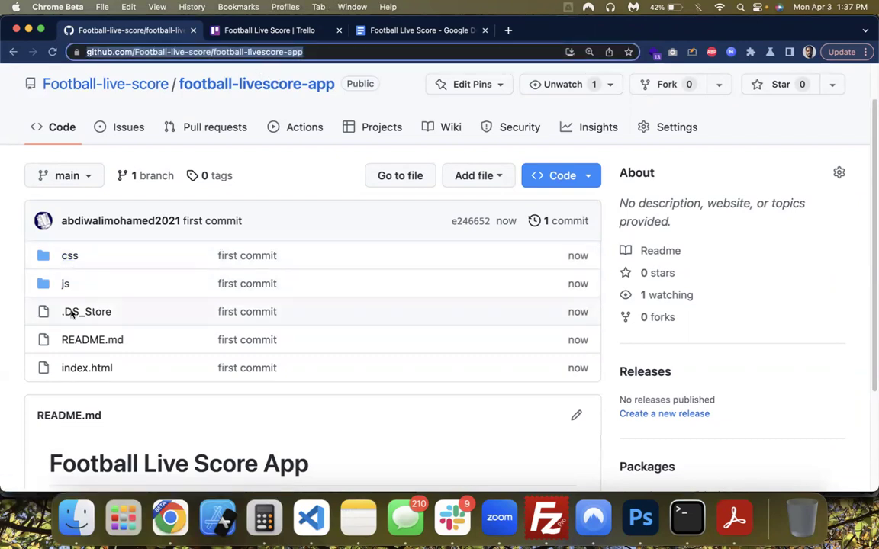
pyautogui.click(77, 368)
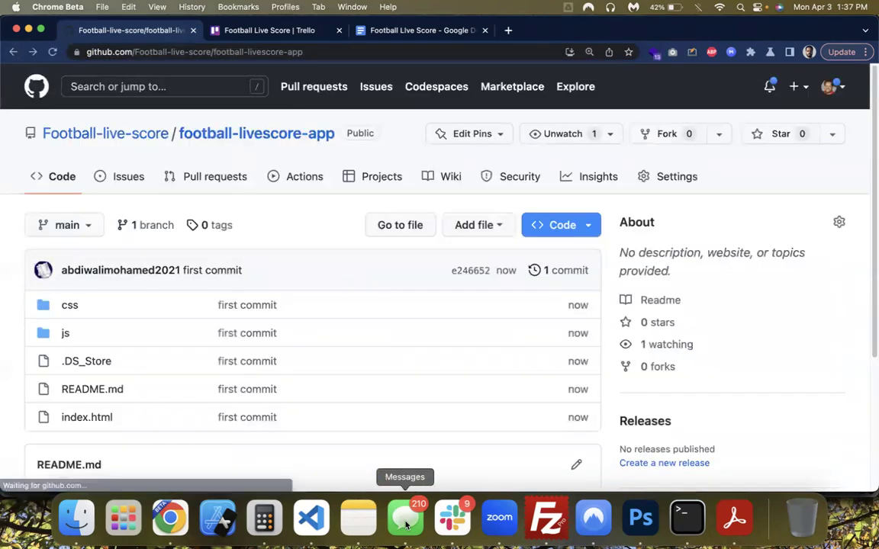
pyautogui.click(452, 519)
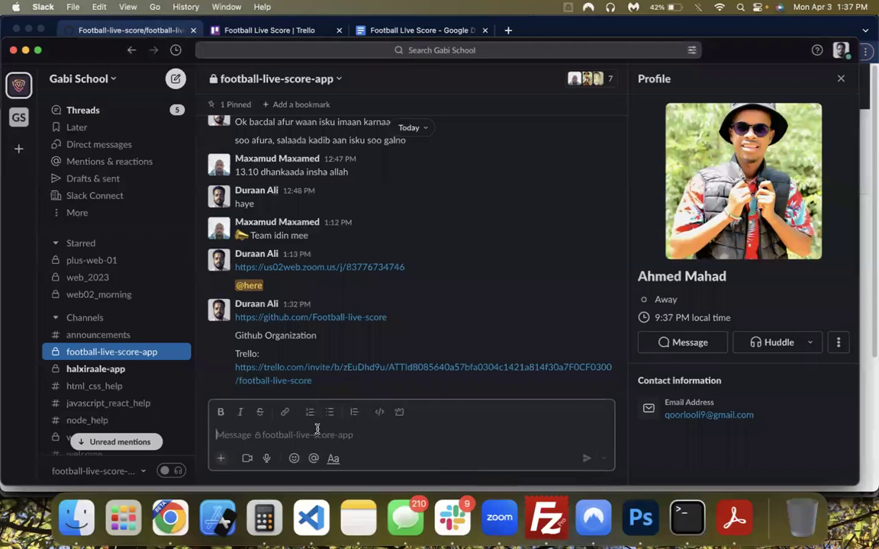
# Send 'Project Setup:' followed by the pasted repository URL in the football-live-score-app channel.
pyautogui.write('R')
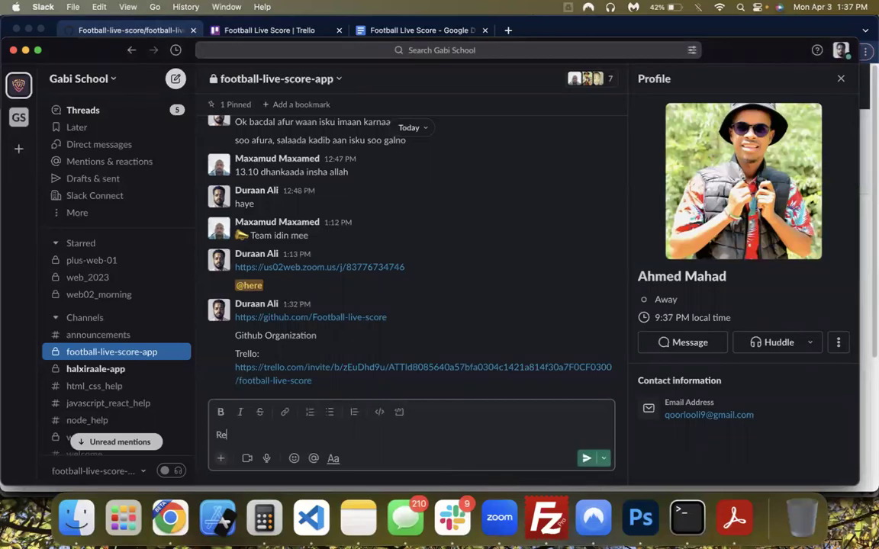
pyautogui.press('BackSpace')
pyautogui.write('Project Setup:')
pyautogui.press('super+v')
pyautogui.press('Return')
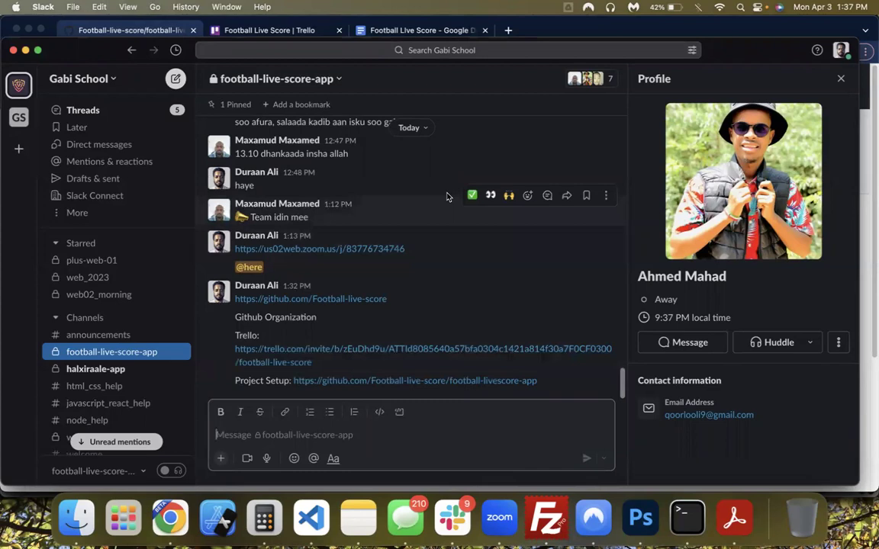
pyautogui.click(169, 515)
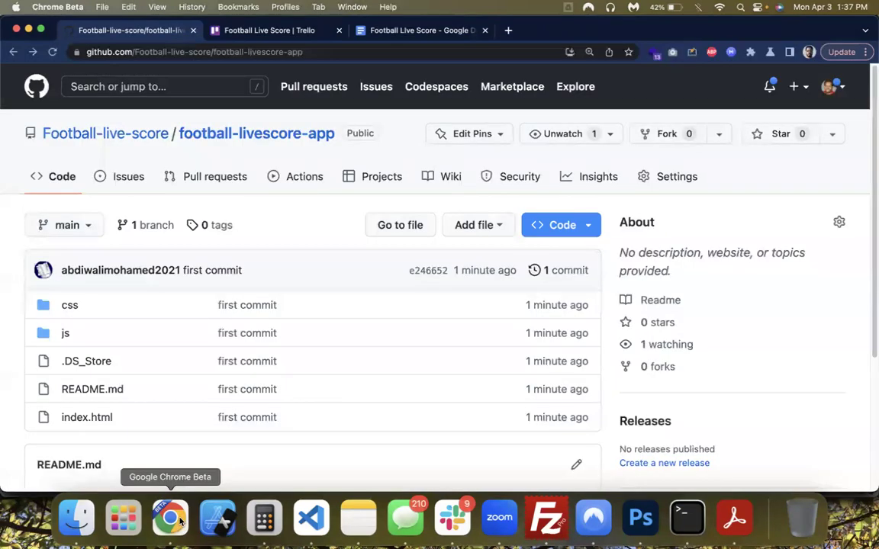
# Tick the repository creation, 'Wada hadal sameeya' and 'Adinkoo VS Code' checklist items.
pyautogui.click(408, 30)
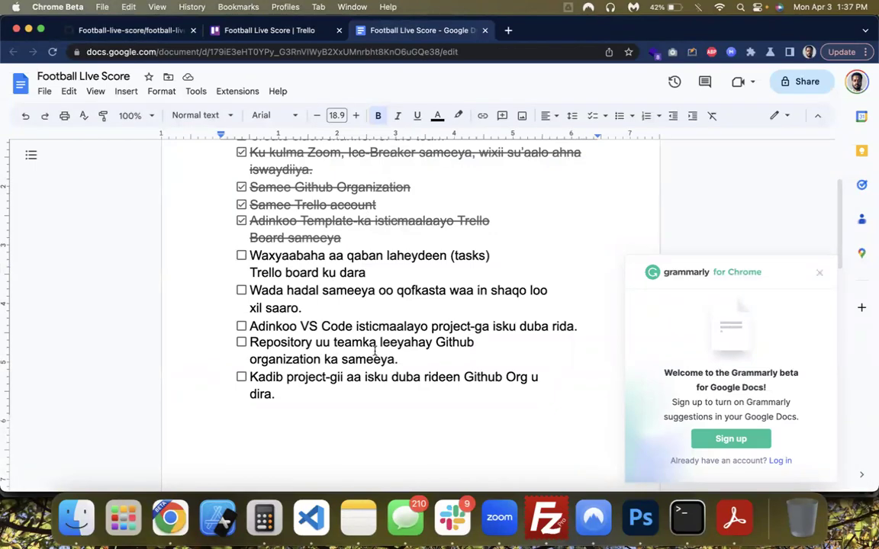
pyautogui.click(242, 345)
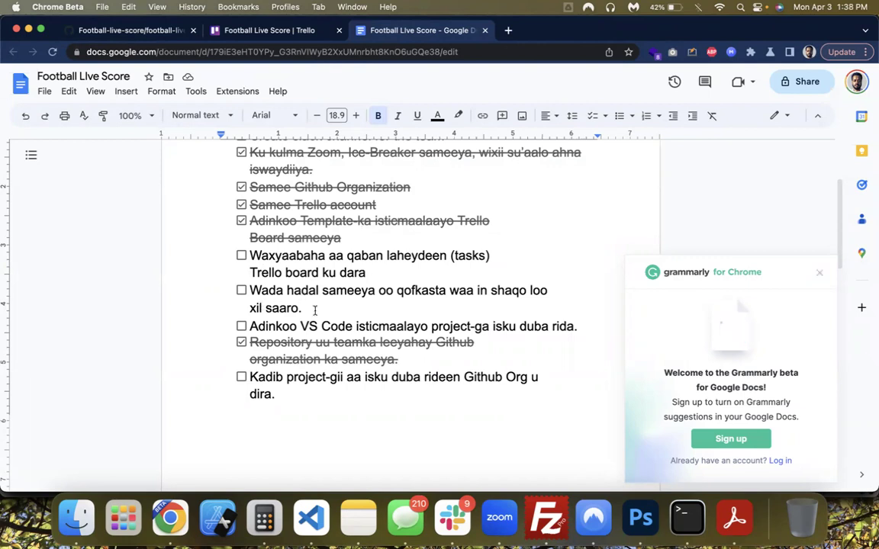
pyautogui.scroll(-2, 290, 309)
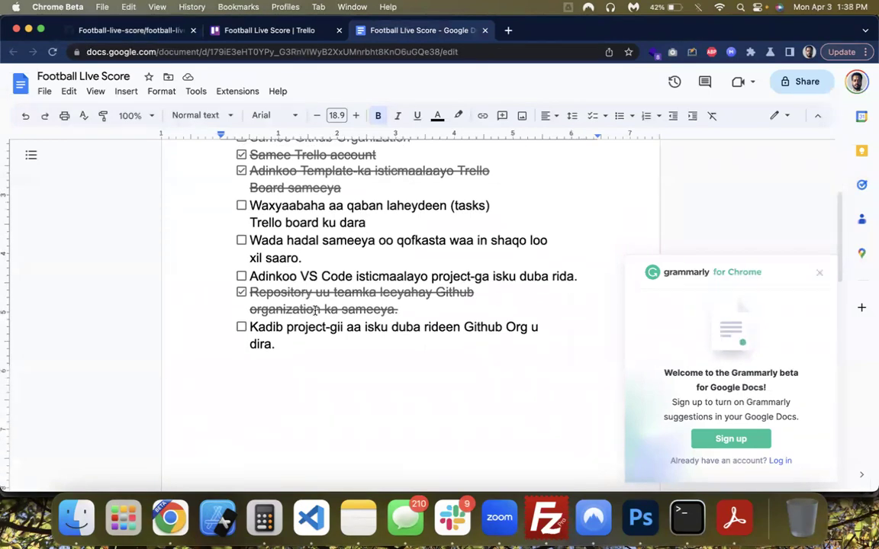
pyautogui.click(241, 240)
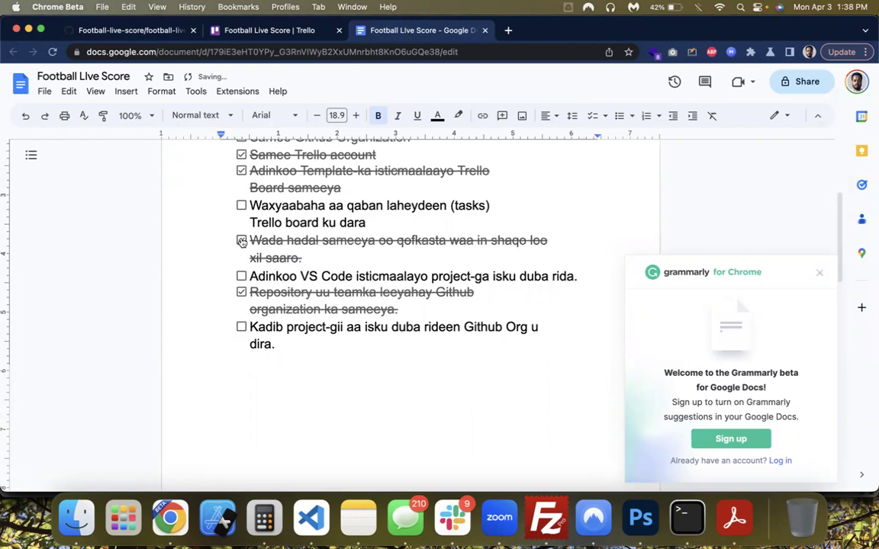
pyautogui.scroll(-2, 241, 321)
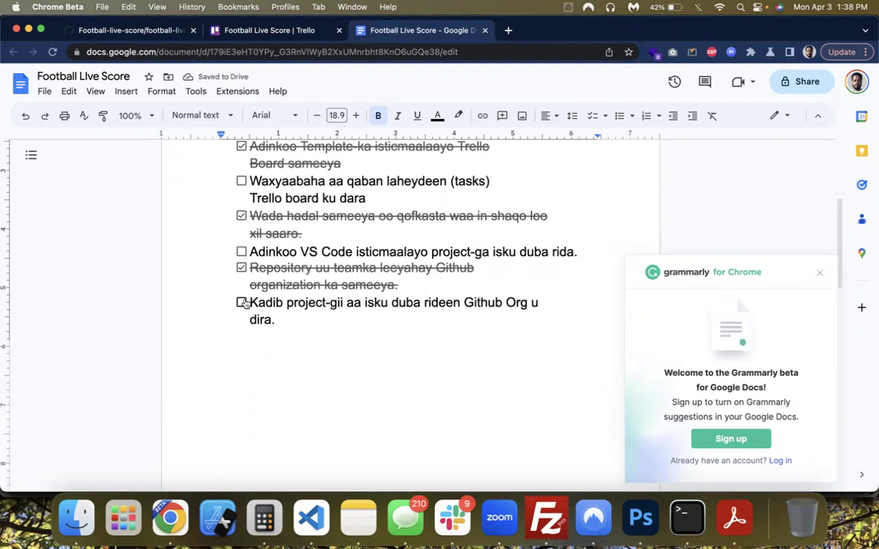
pyautogui.click(241, 252)
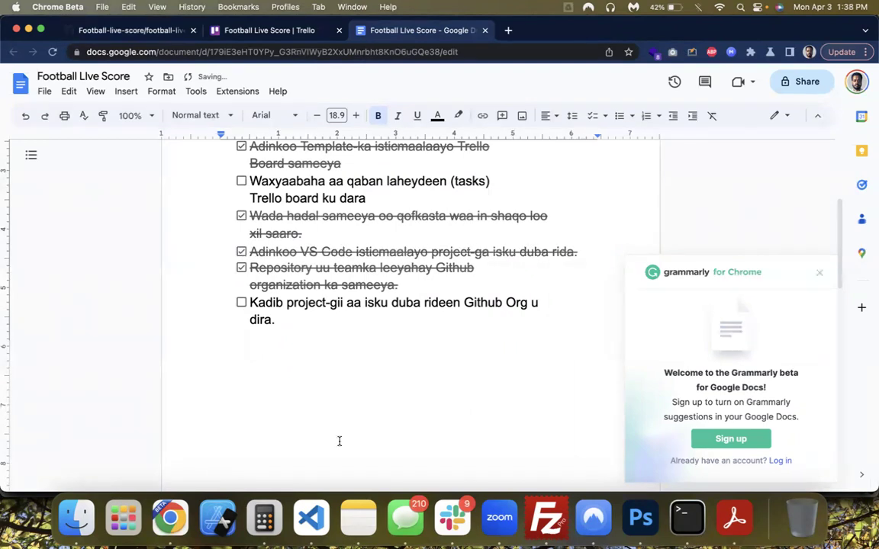
# Tick the final item 'Kadib project-gii aa isku duba rideen Github Org u dira.'.
pyautogui.click(310, 519)
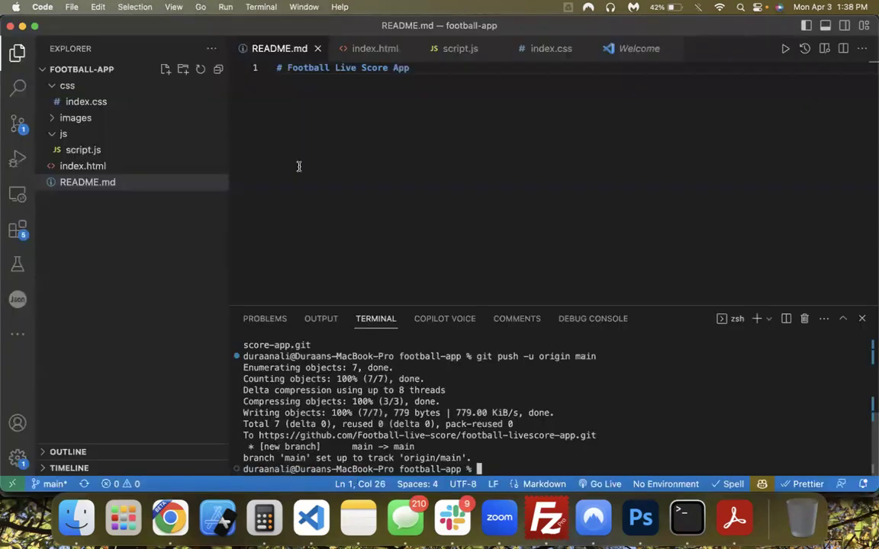
pyautogui.click(170, 518)
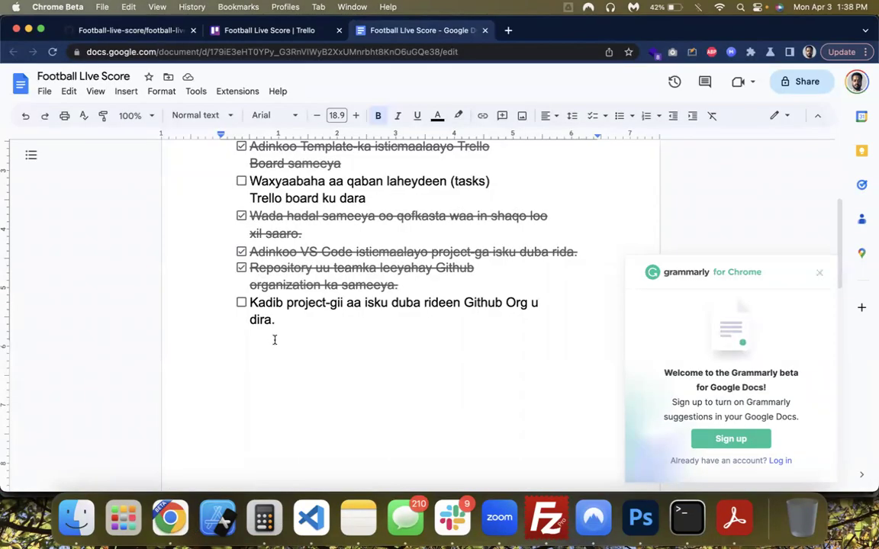
pyautogui.scroll(-2, 274, 337)
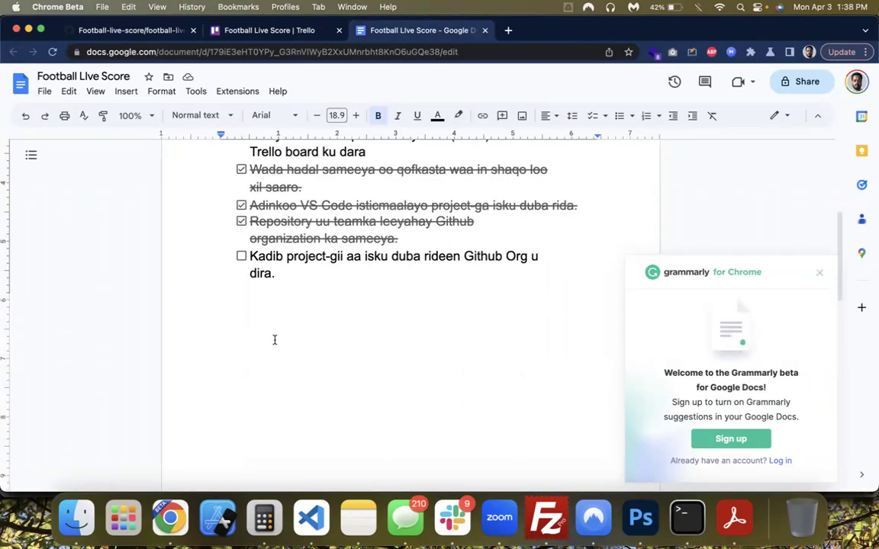
pyautogui.click(241, 255)
pyautogui.scroll(-5, 243, 252)
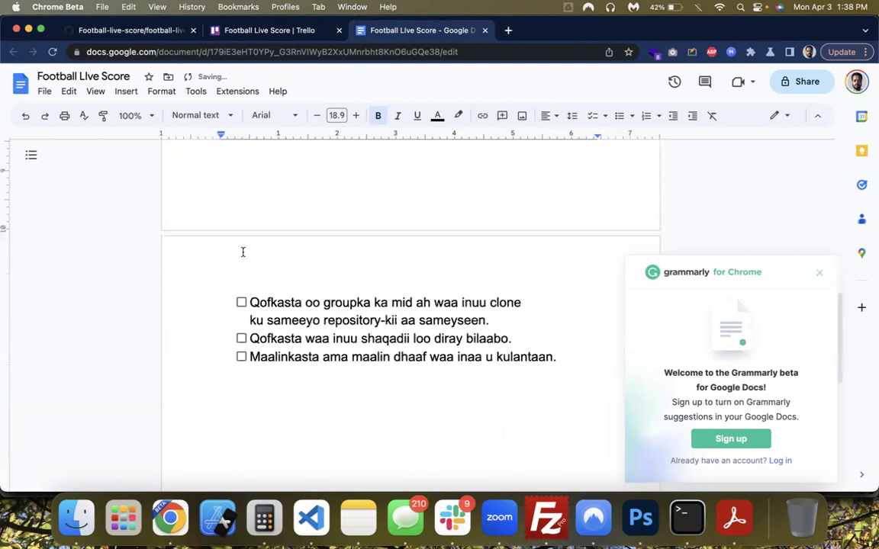
pyautogui.scroll(-1, 229, 263)
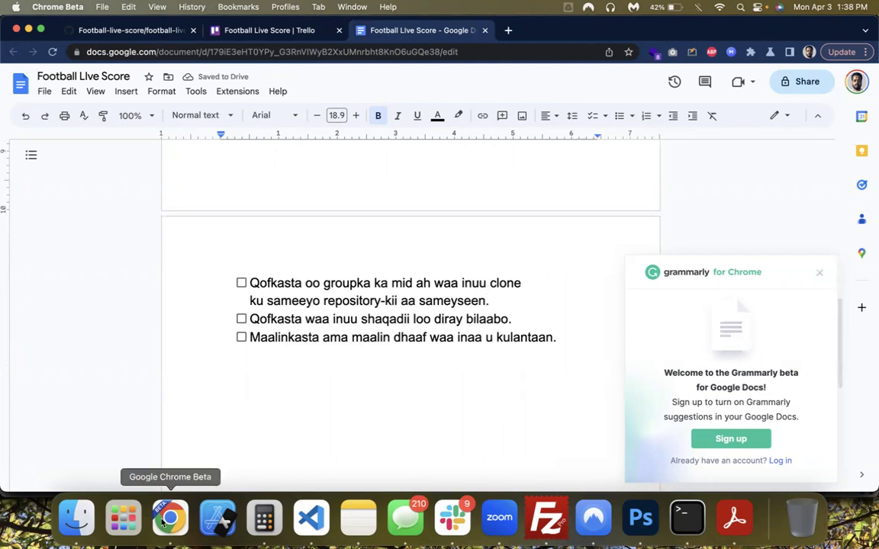
# Copy the football-livescore-app repository's HTTPS clone URL, then bring up the Football Live Score Trello board.
pyautogui.click(140, 48)
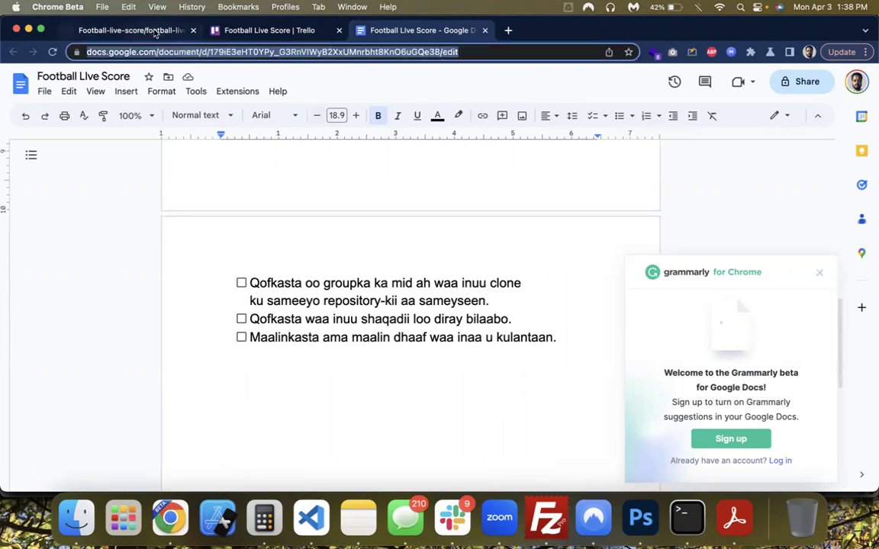
pyautogui.click(131, 30)
pyautogui.click(557, 225)
pyautogui.click(569, 362)
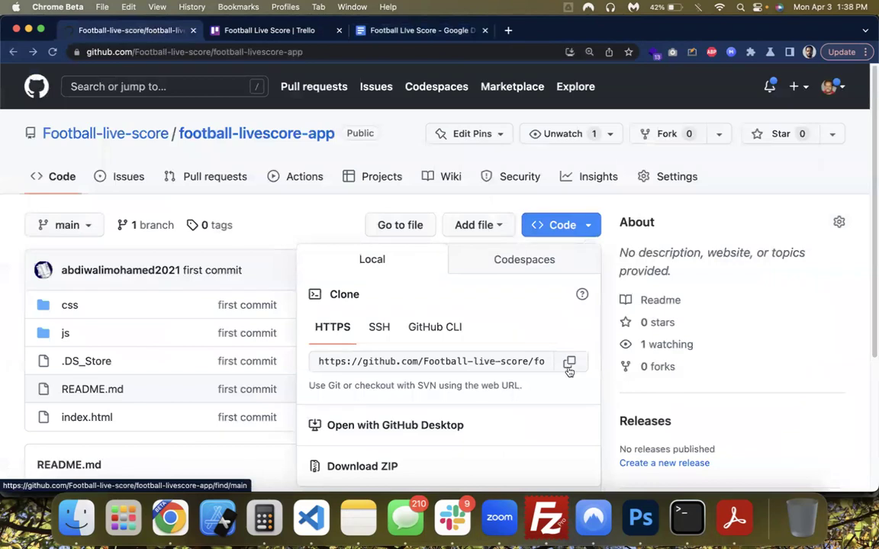
pyautogui.click(408, 30)
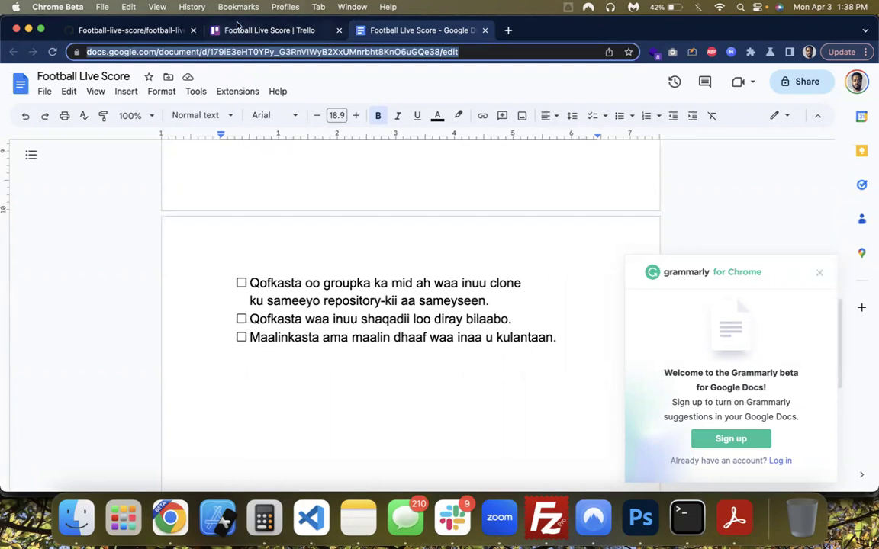
pyautogui.click(215, 27)
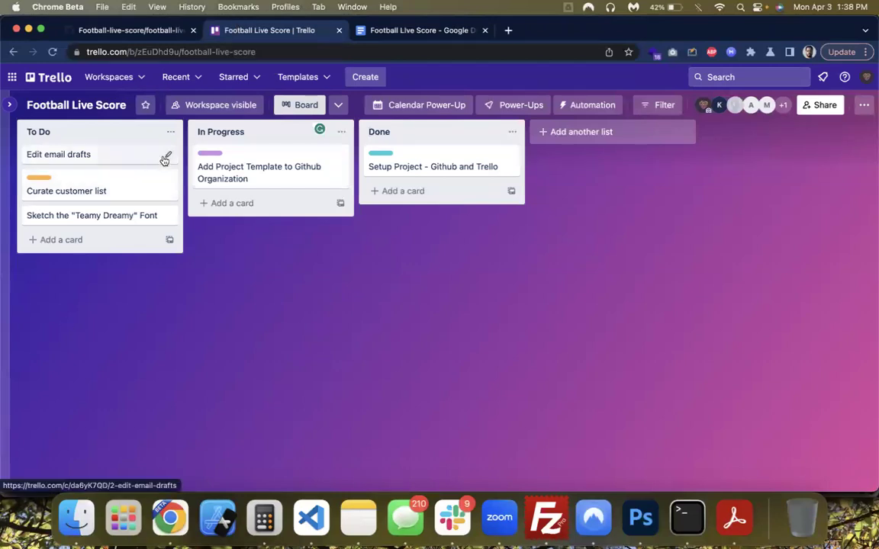
# Archive the Edit email drafts, Curate customer list and Teamy Dreamy font cards from To Do.
pyautogui.click(165, 155)
pyautogui.click(213, 310)
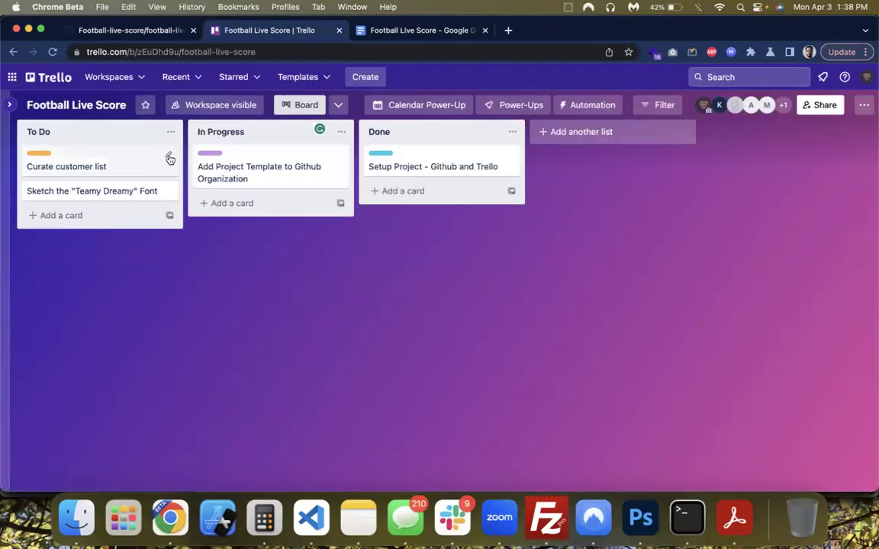
pyautogui.click(167, 156)
pyautogui.click(216, 309)
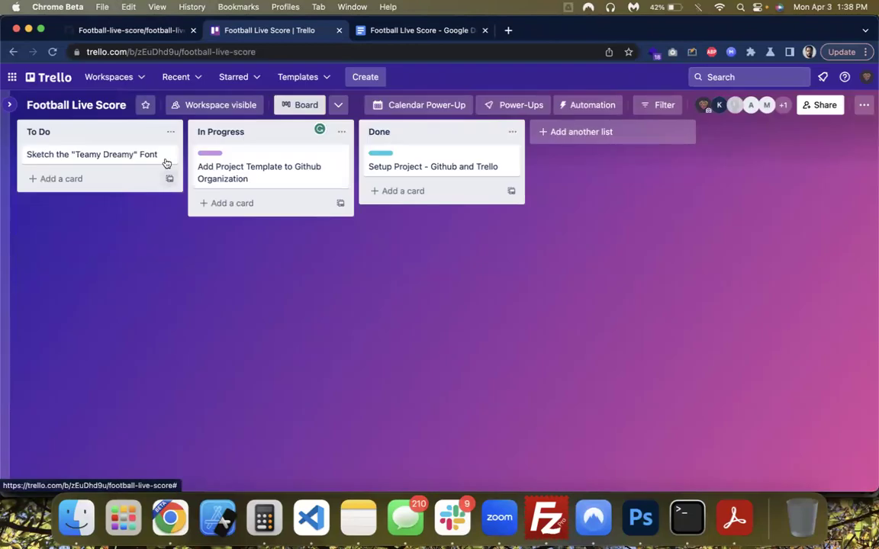
pyautogui.click(165, 160)
pyautogui.click(213, 310)
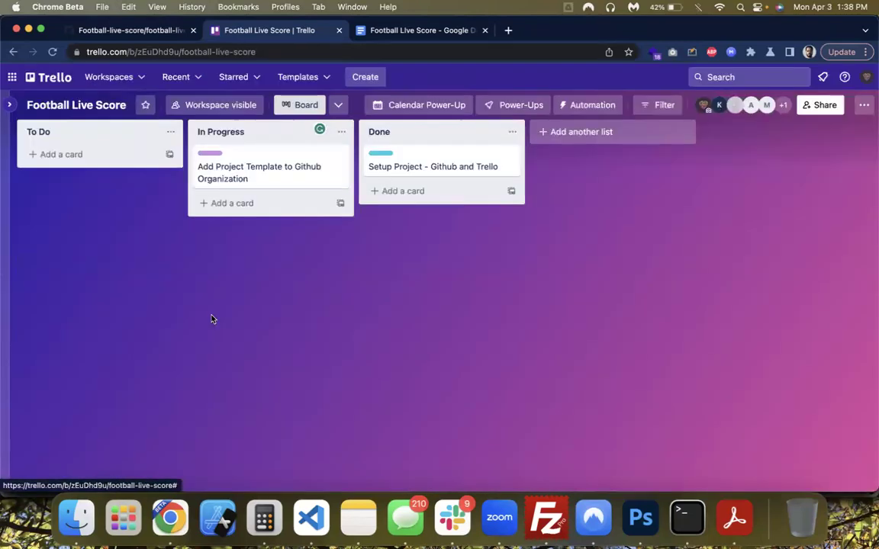
# Add a To Do card titled 'Soo hel API Free ah oo Live Score nasiinaayo'.
pyautogui.click(120, 155)
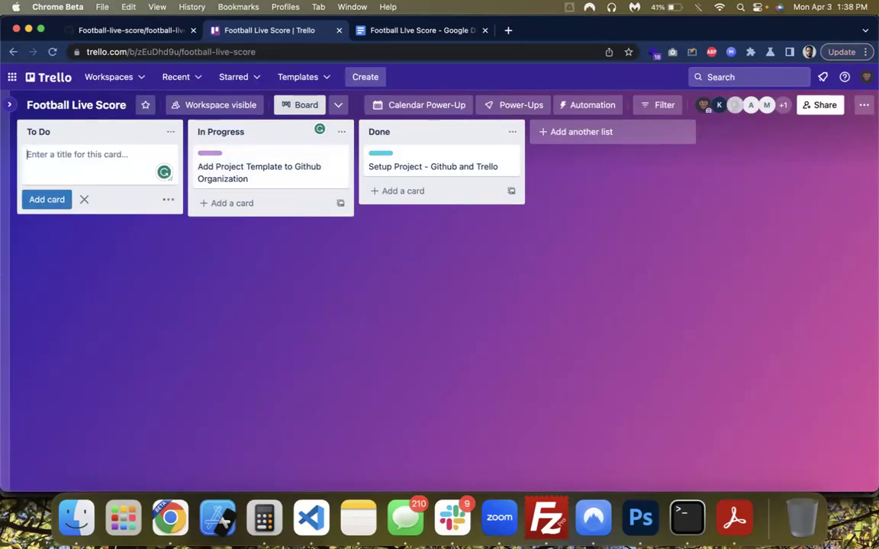
pyautogui.write('Soo hel')
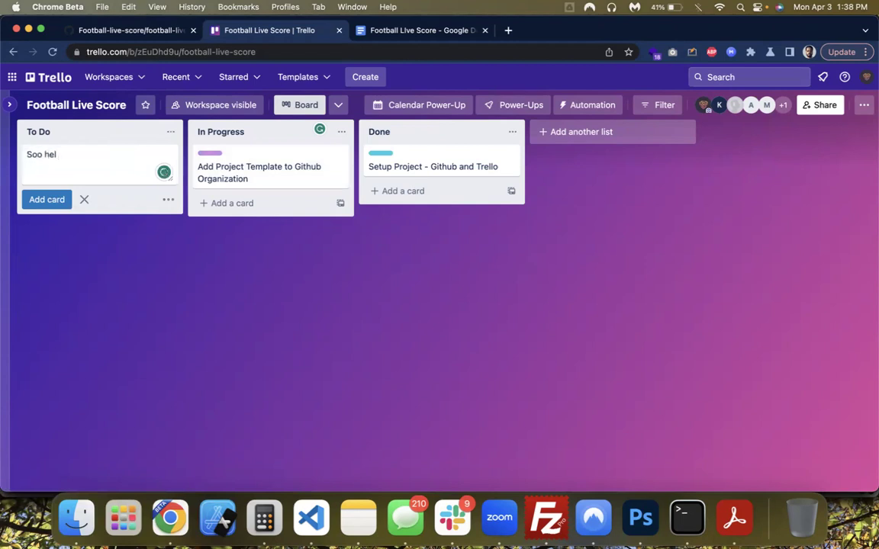
pyautogui.write(' API Free ah oo Live S')
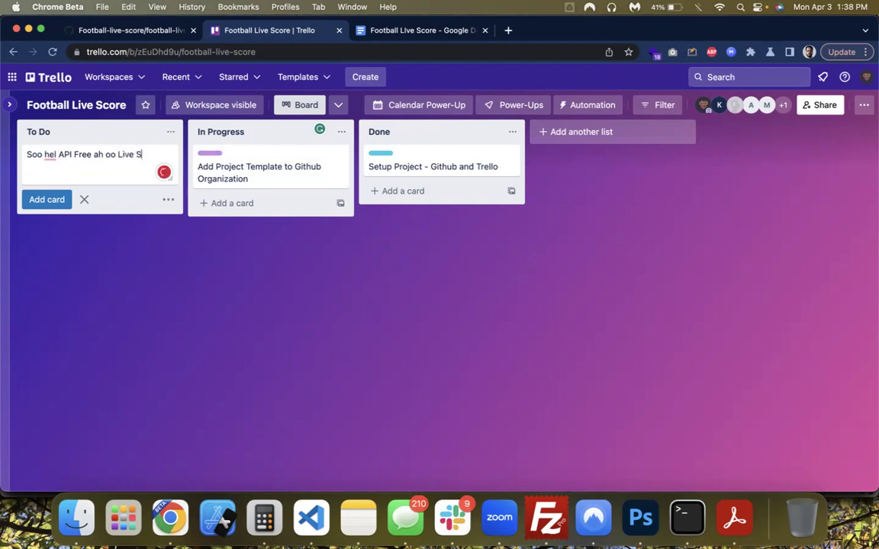
pyautogui.write('core nasiinaayo')
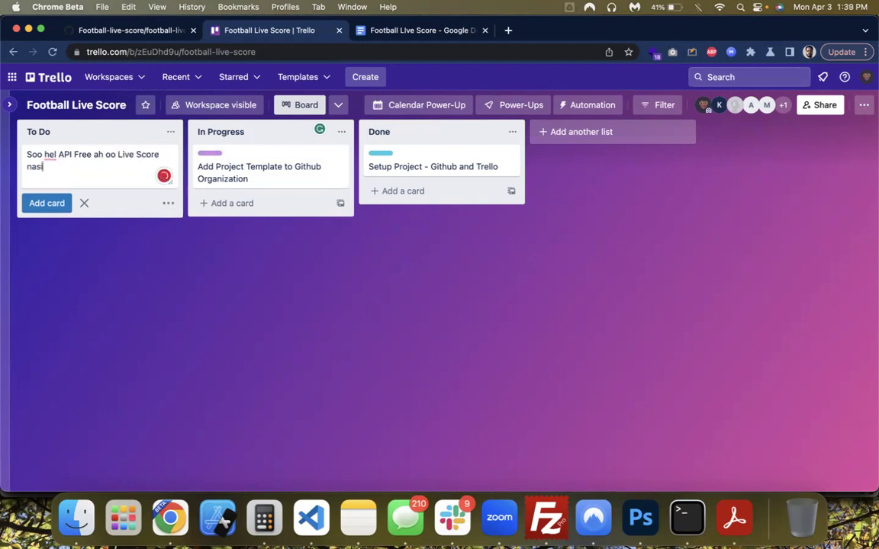
pyautogui.click(180, 264)
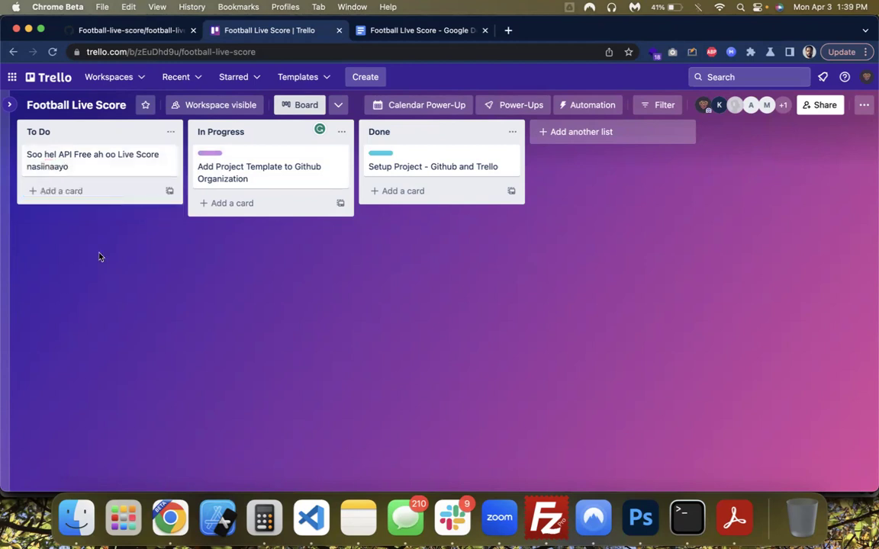
# Add a 'Navigation' card to the To Do list.
pyautogui.click(67, 190)
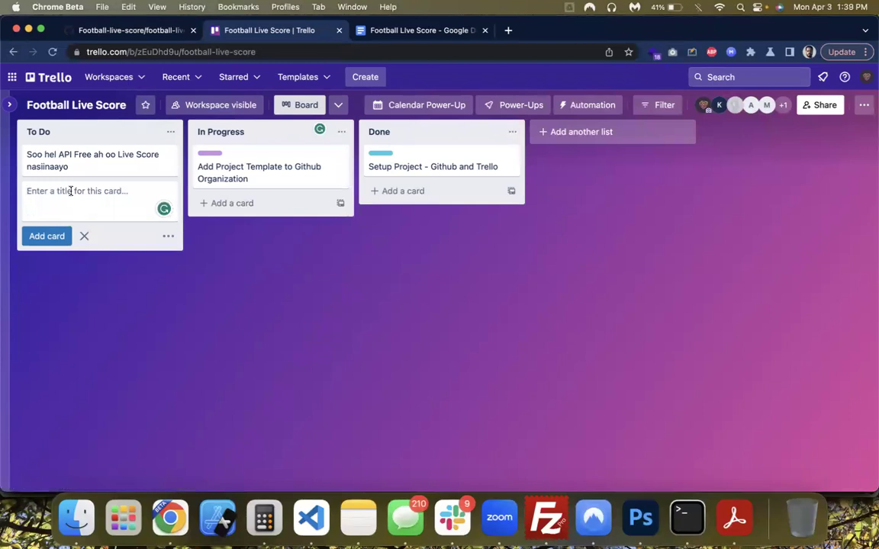
pyautogui.write('Navigation')
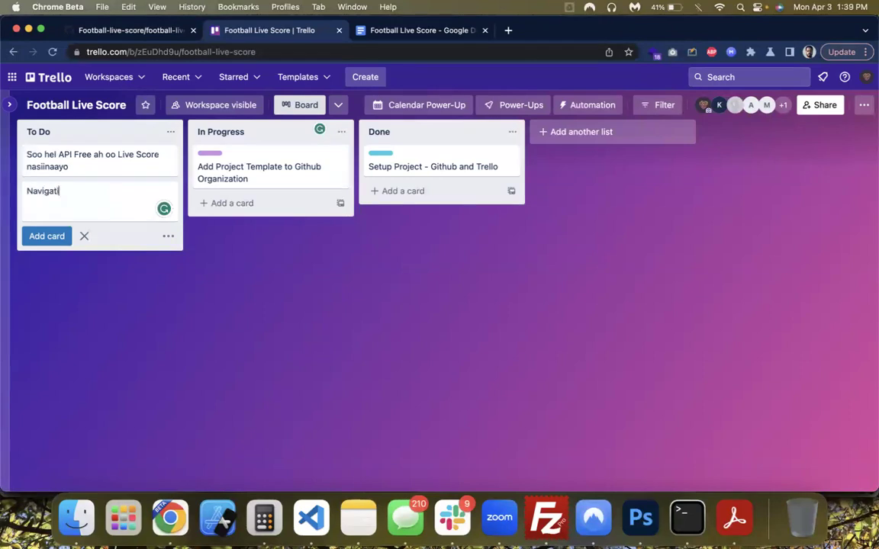
pyautogui.click(65, 237)
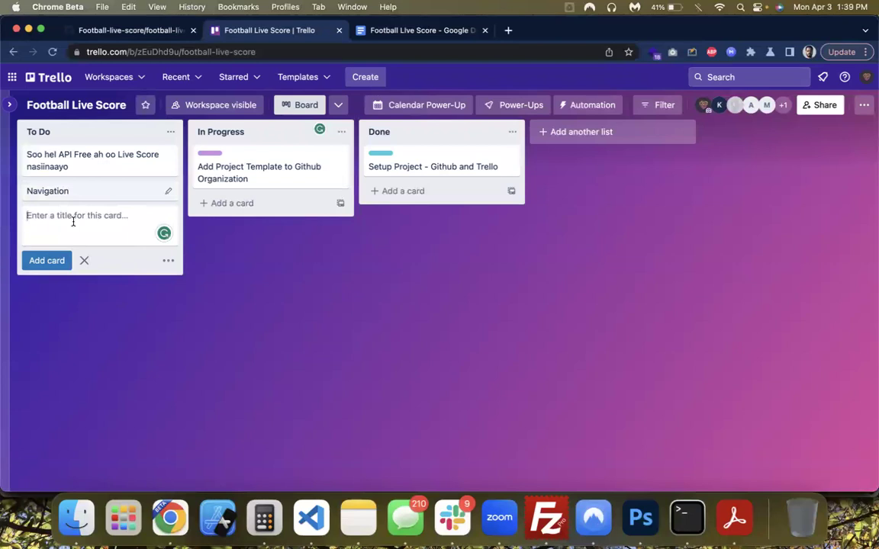
# Add a 'Score Table - HTML iyo CSS' card below it in To Do.
pyautogui.write('Score Table - HTML iyo CSS')
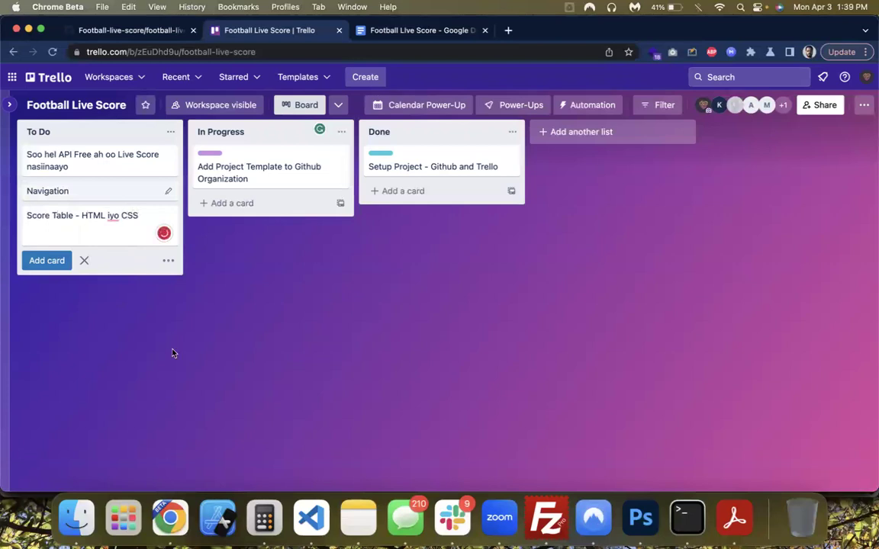
pyautogui.click(175, 354)
pyautogui.click(58, 241)
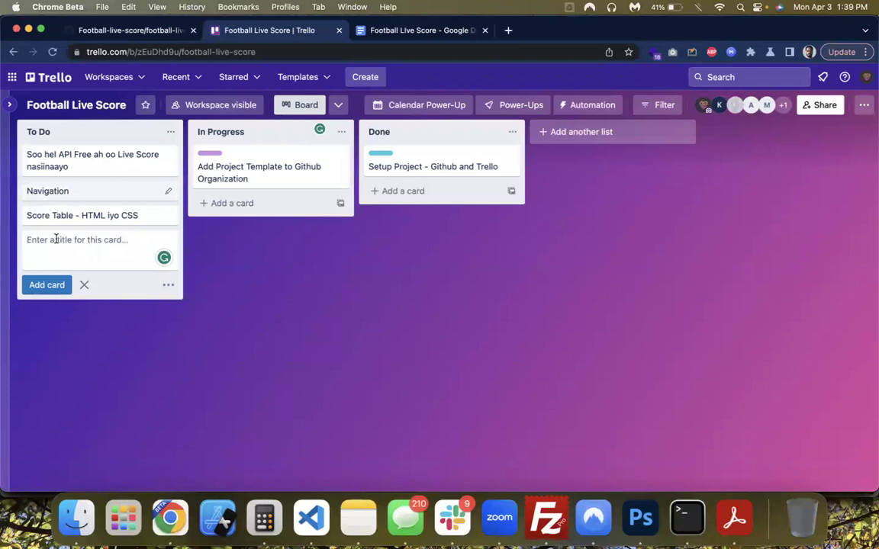
# Add To Do cards 'API soo jiid, score-ka si JSON ah usoo bixi' and 'Dhis Component JS ah oo Score-ka tusey'.
pyautogui.write('API soo jiid')
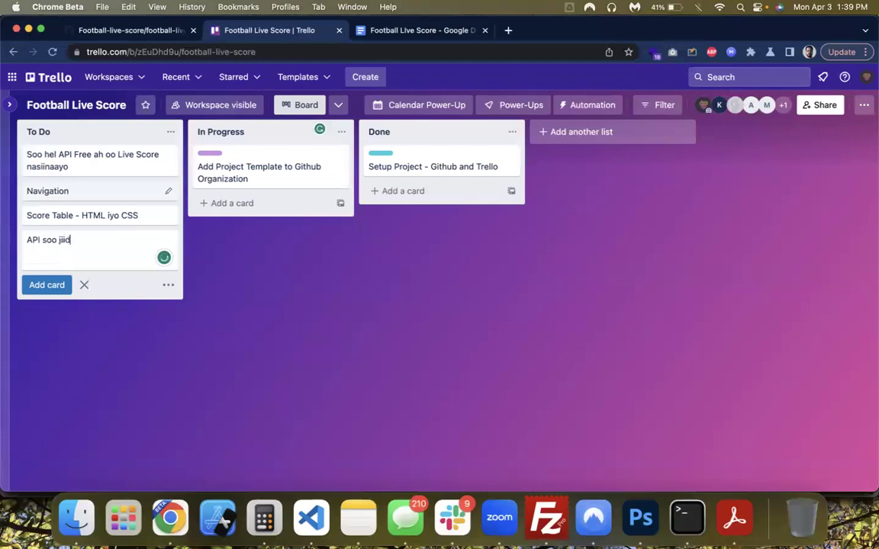
pyautogui.write(', score-ka si JSON ah uso')
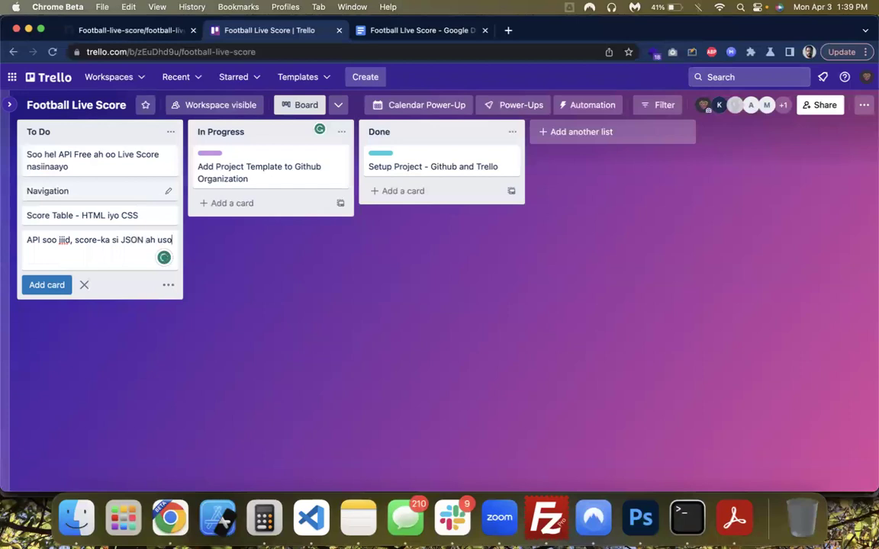
pyautogui.write('o bixi')
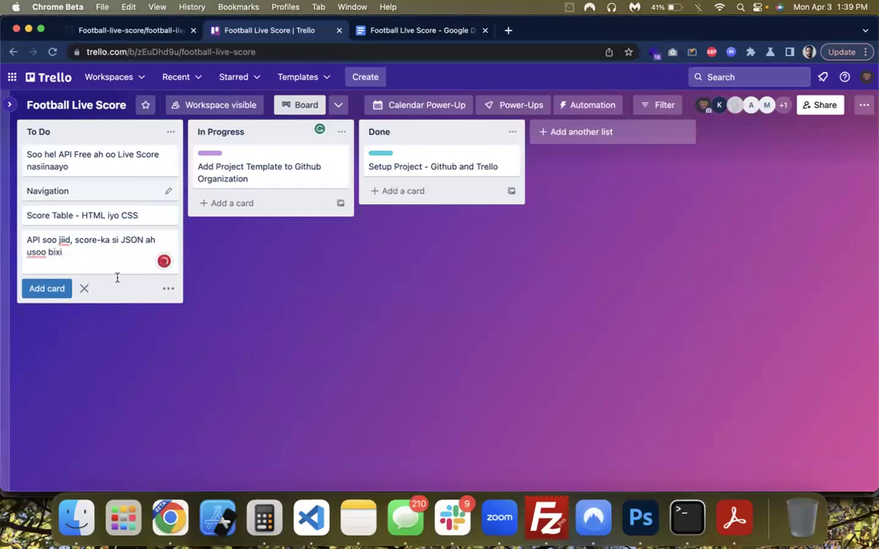
pyautogui.click(50, 290)
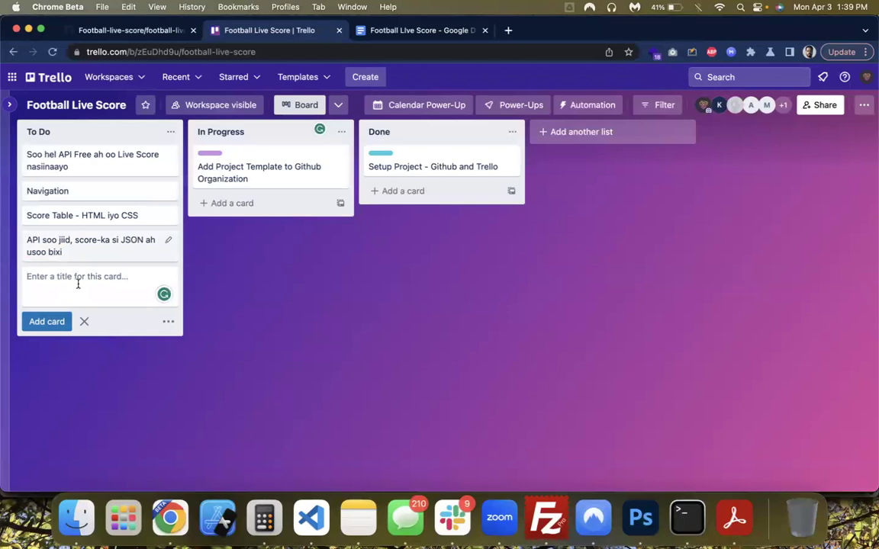
pyautogui.write('Dhis Compoen')
pyautogui.write('t')
pyautogui.press('BackSpace')
pyautogui.press('BackSpace')
pyautogui.press('BackSpace')
pyautogui.write('nent JS')
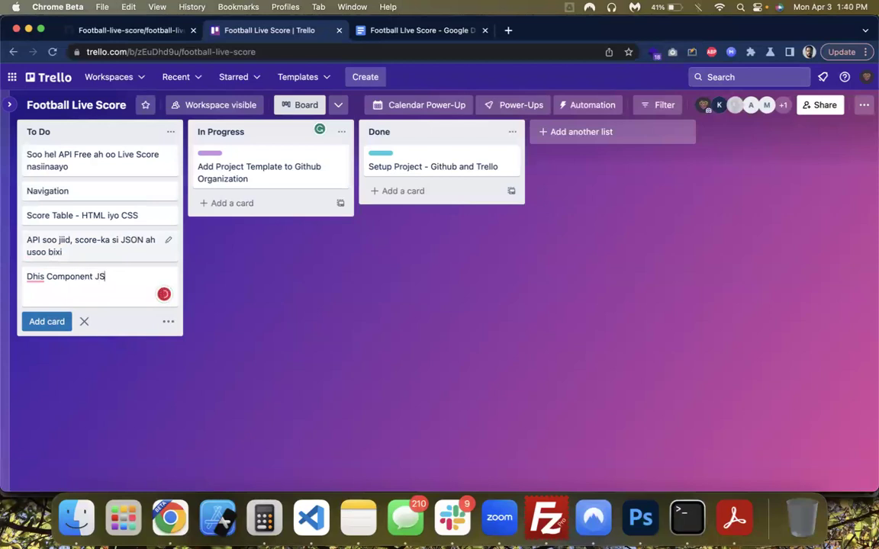
pyautogui.write(' ah oo Score-ka tuseyso')
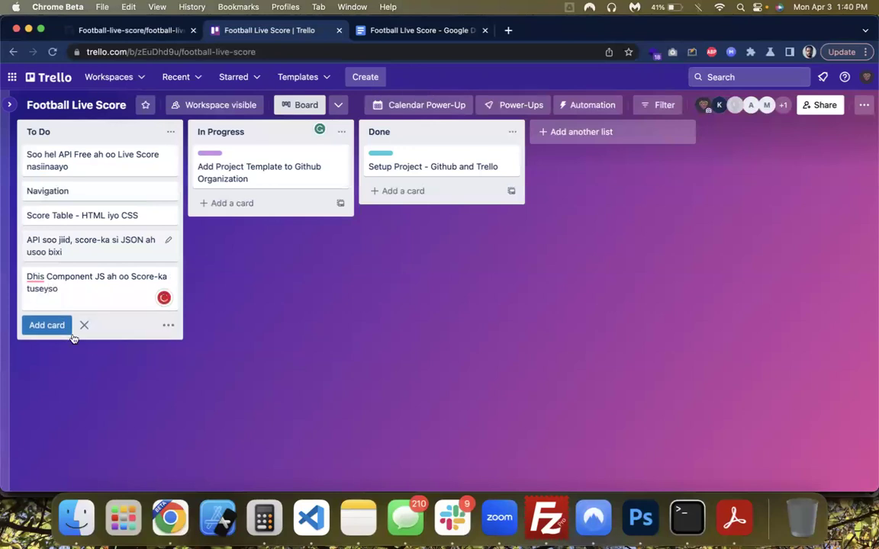
pyautogui.click(54, 325)
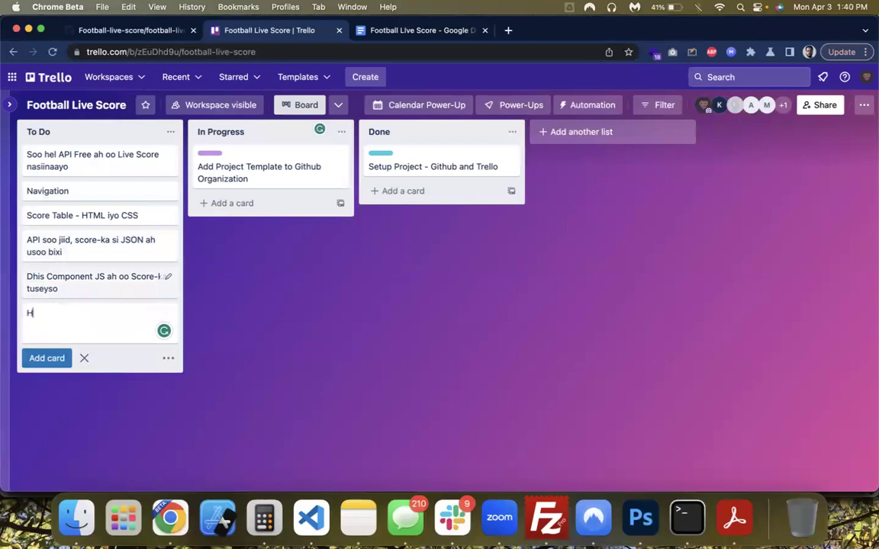
# Add To Do cards 'Responsive in laga dhigo app oo dhan' and 'ABOUT US - Sawiro iyo Magacyo'.
pyautogui.write('Responsive in laga dhigo ')
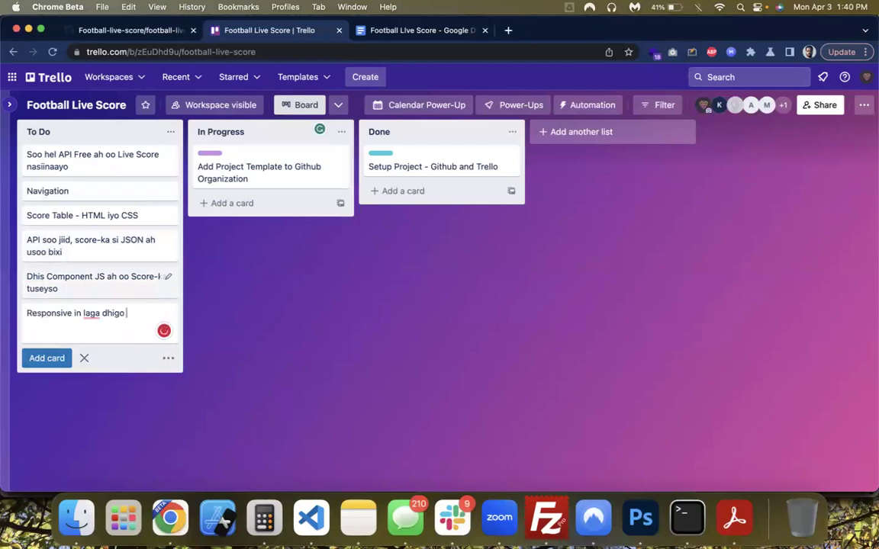
pyautogui.write('app oo dhan')
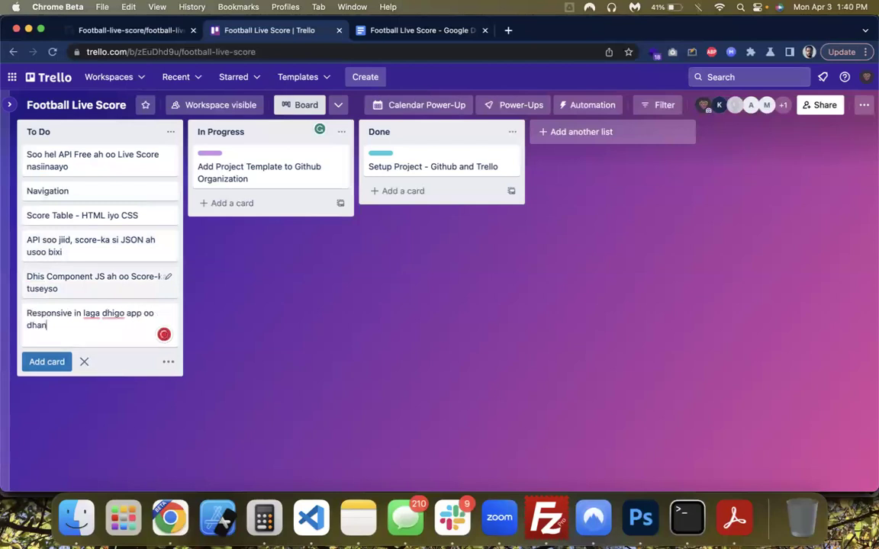
pyautogui.click(49, 360)
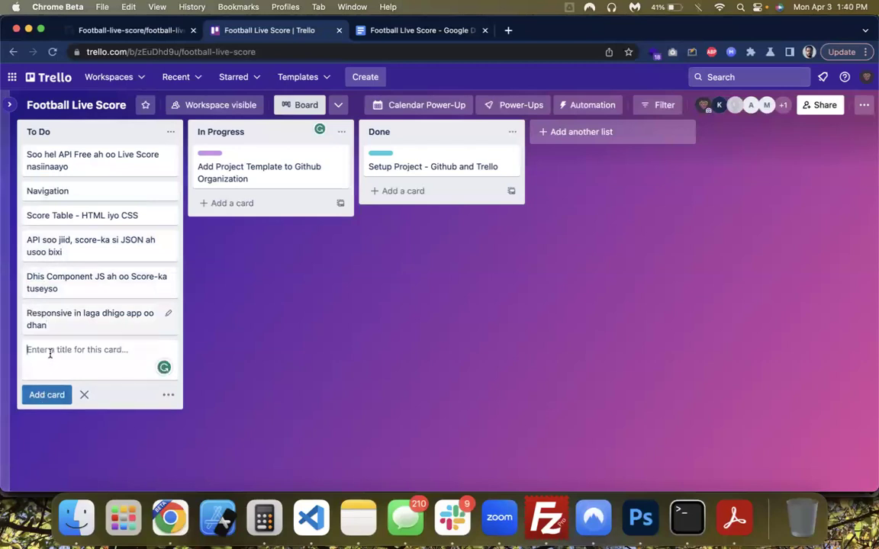
pyautogui.write('AB')
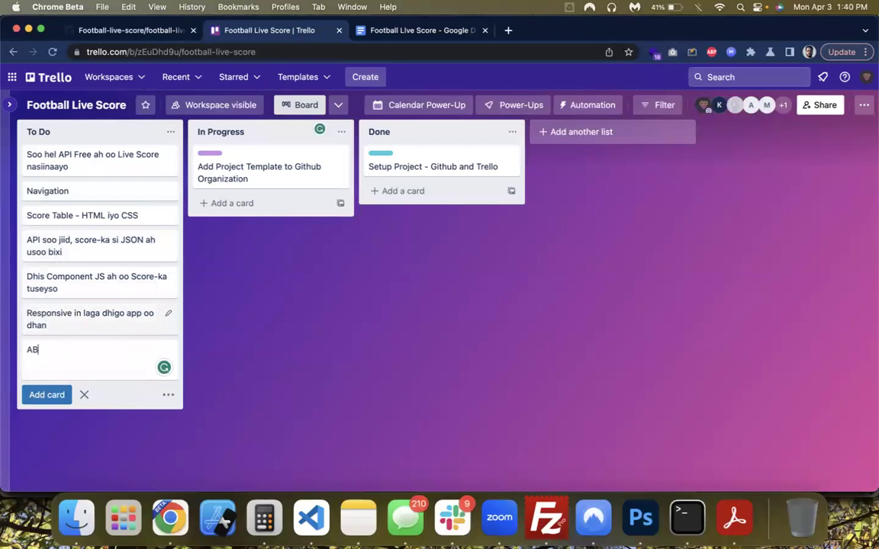
pyautogui.write('OUT US - Sawiro iyo Magacyo')
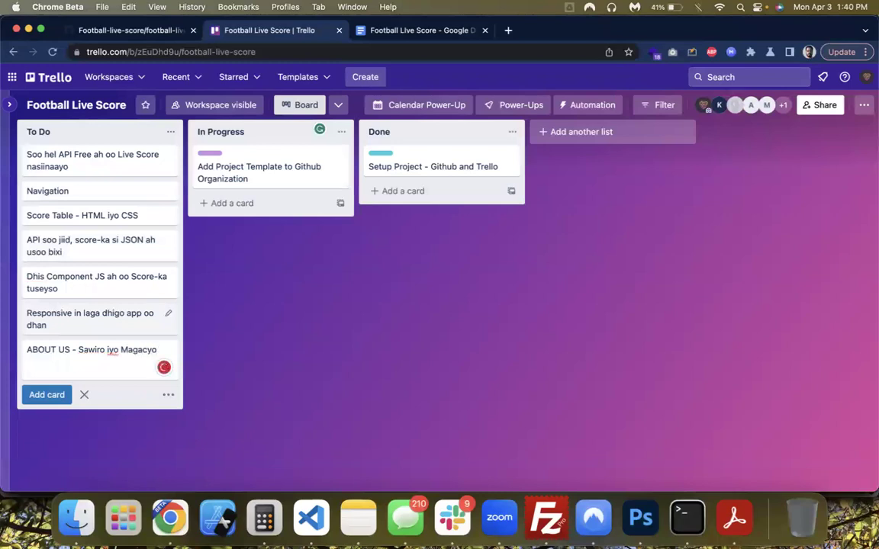
pyautogui.click(241, 334)
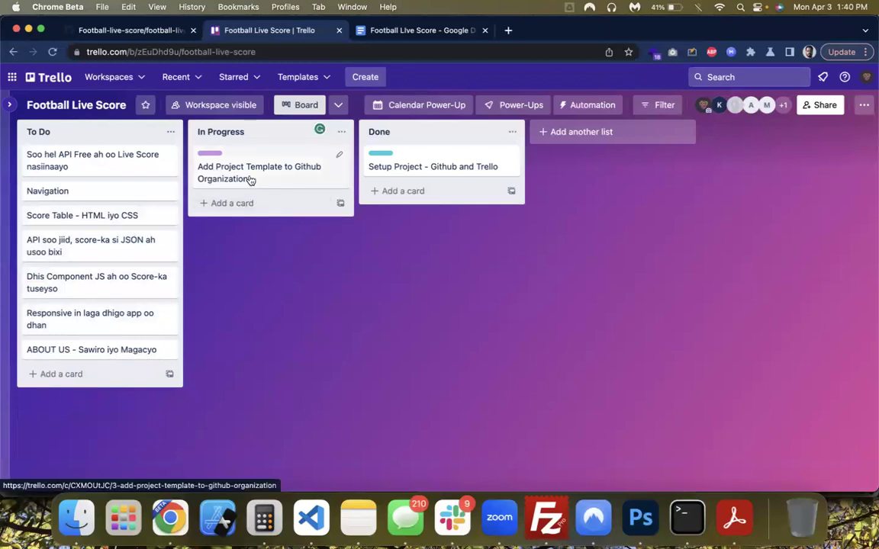
# Drag 'Add Project Template to Github Organization' into Done, then switch to the football-app code editor.
pyautogui.moveTo(251, 179); pyautogui.dragTo(410, 175)
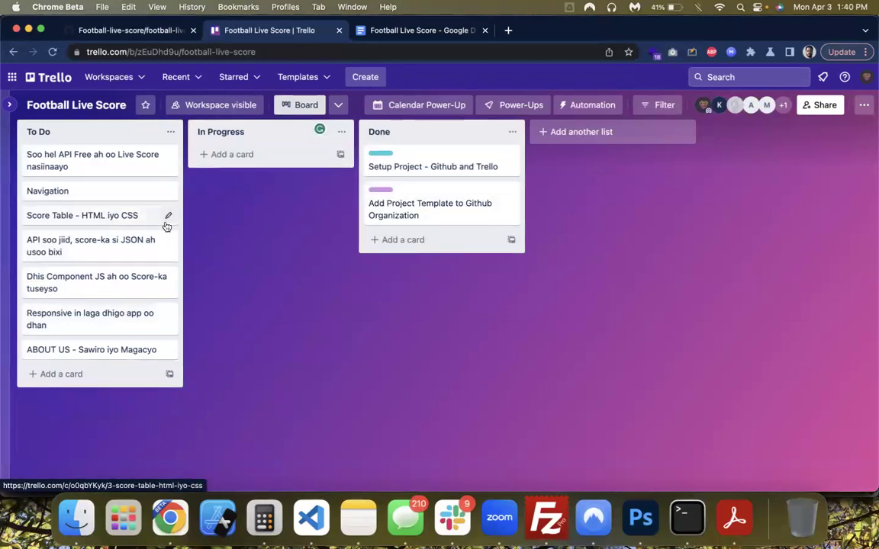
pyautogui.click(382, 52)
pyautogui.click(696, 237)
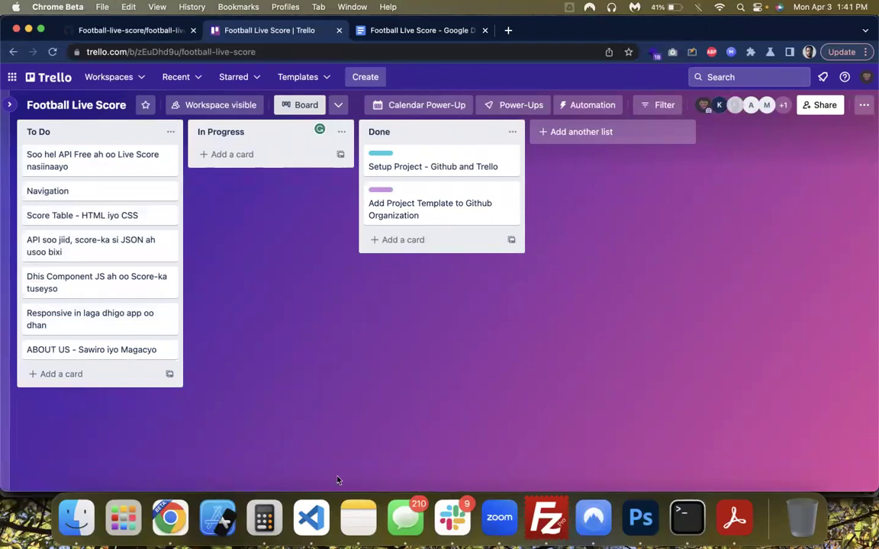
pyautogui.click(311, 519)
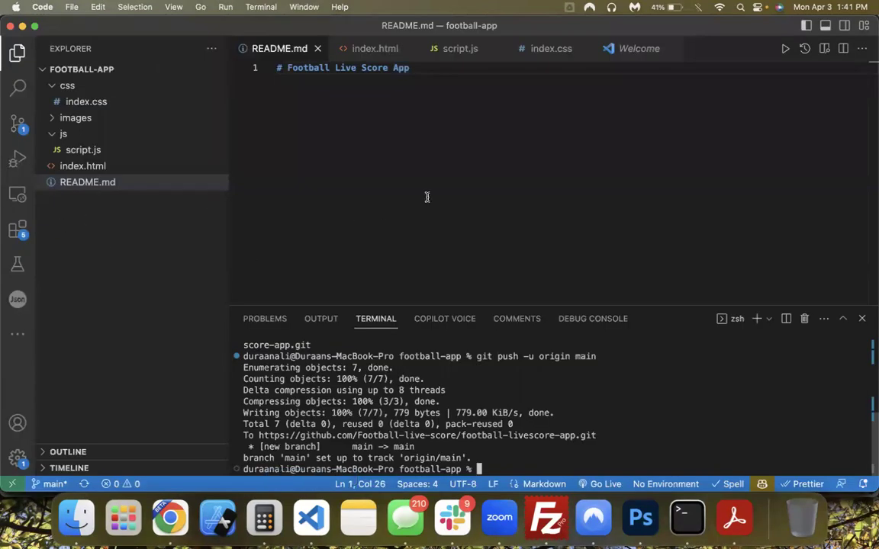
# Open index.html in the editor, then view the football-live-score-app Slack channel.
pyautogui.click(91, 167)
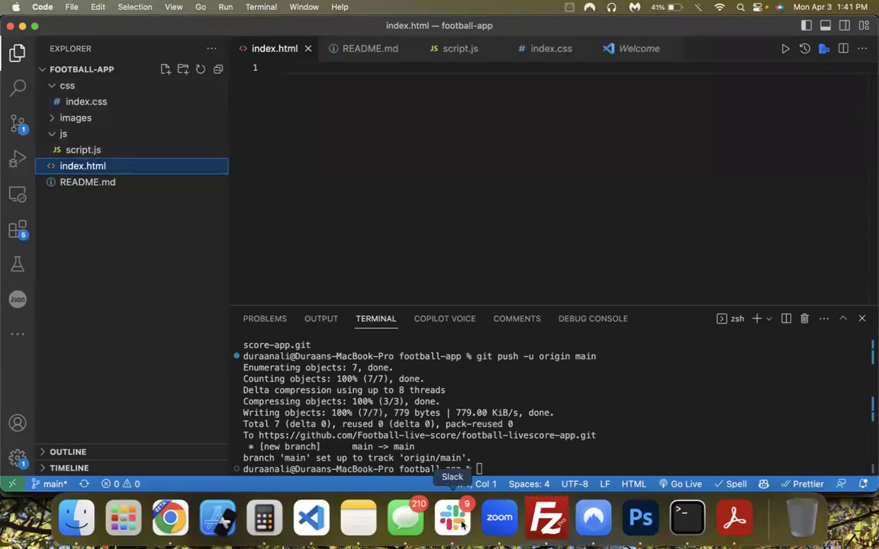
pyautogui.click(452, 518)
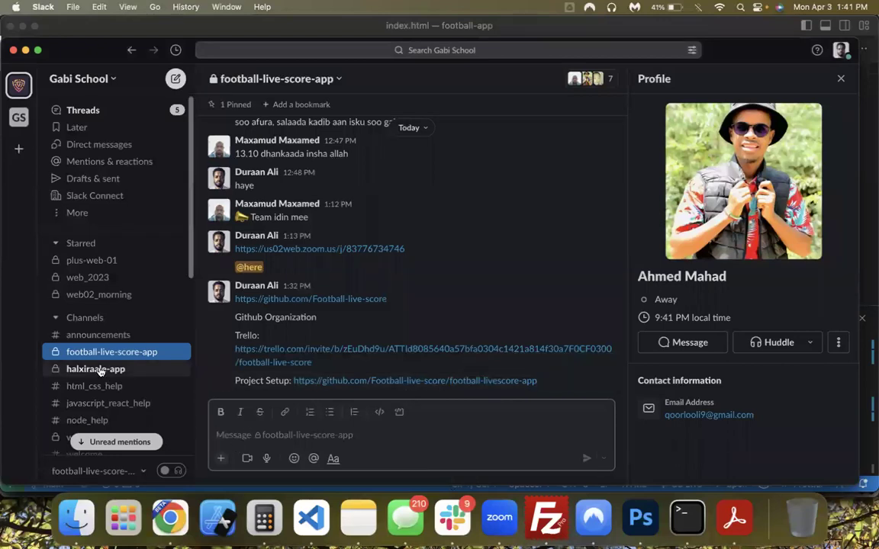
pyautogui.scroll(-10, 101, 370)
pyautogui.scroll(8, 99, 371)
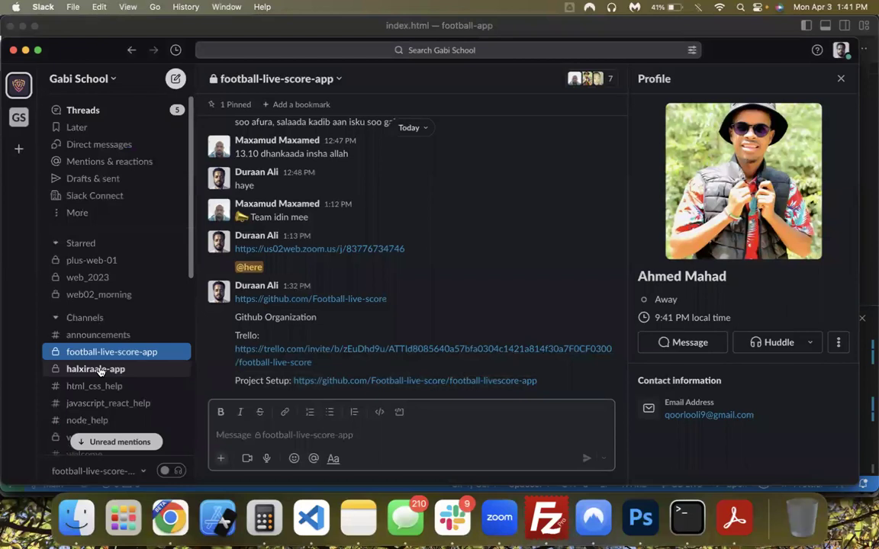